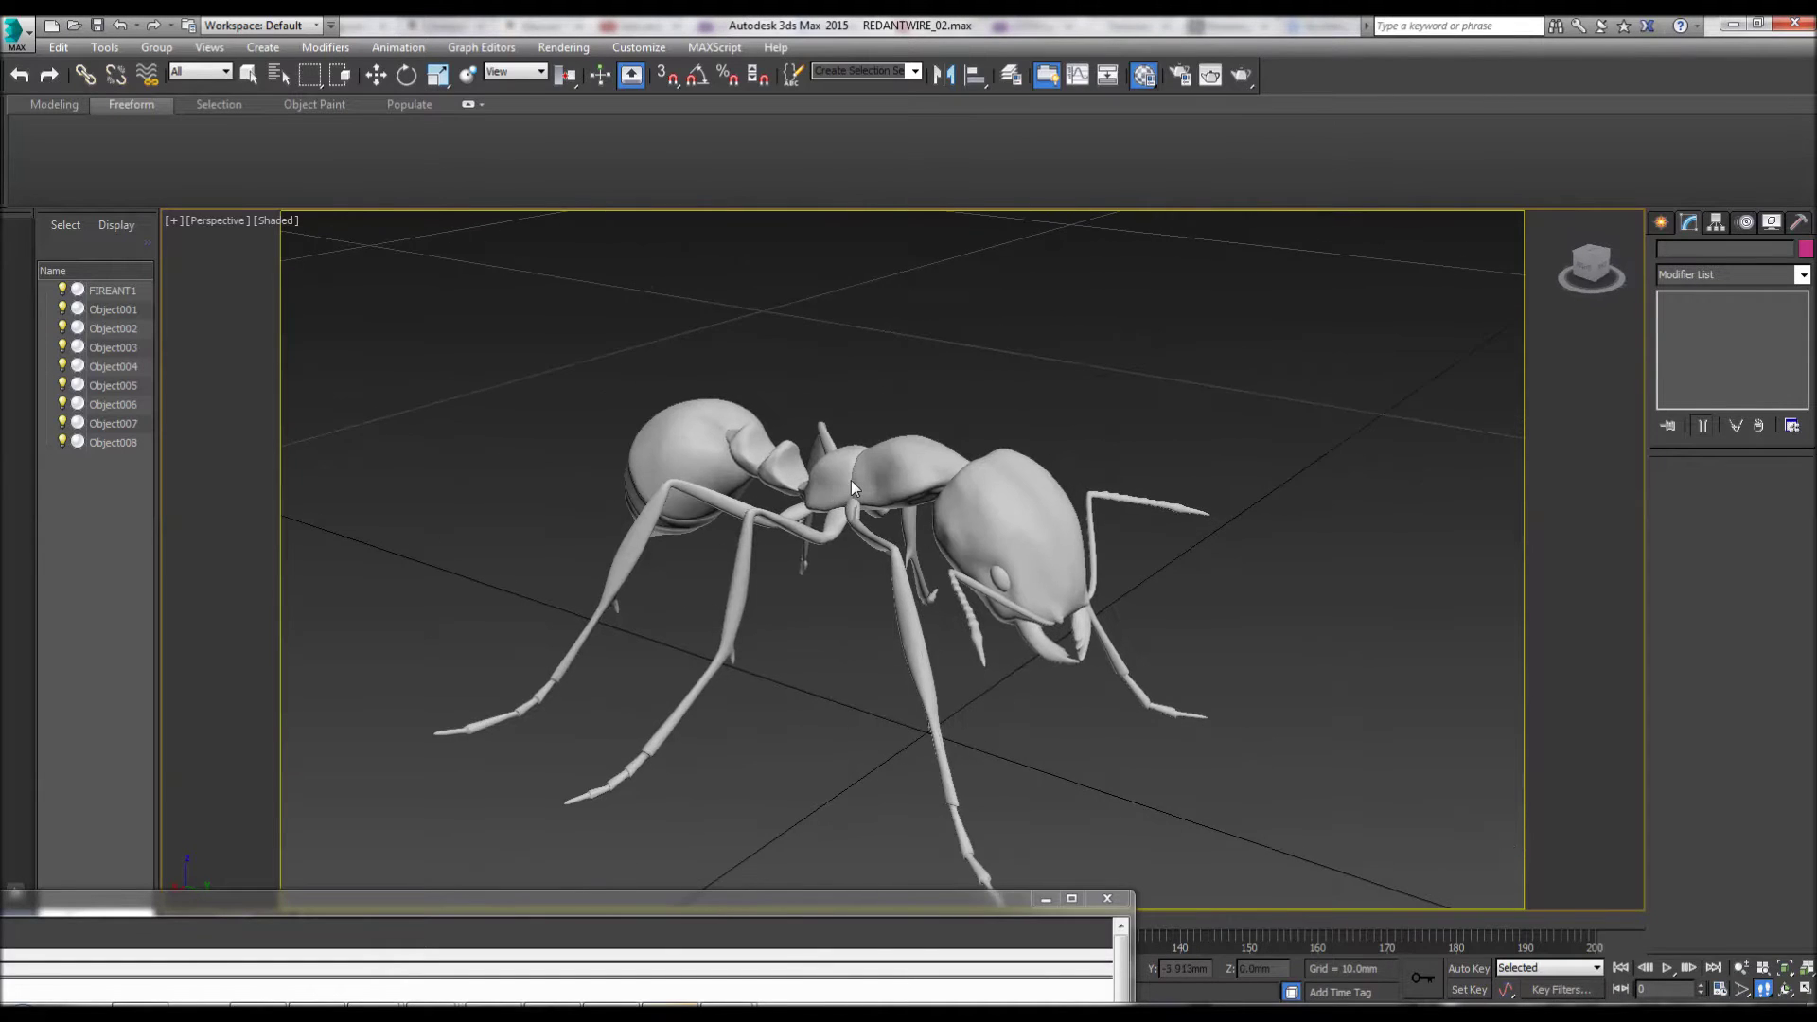
Step: Compare the two rendered wire-sketch ant images in the frame comparison window by wiping back and forth between them
{"action": "left_click", "coordinate": [727, 908]}
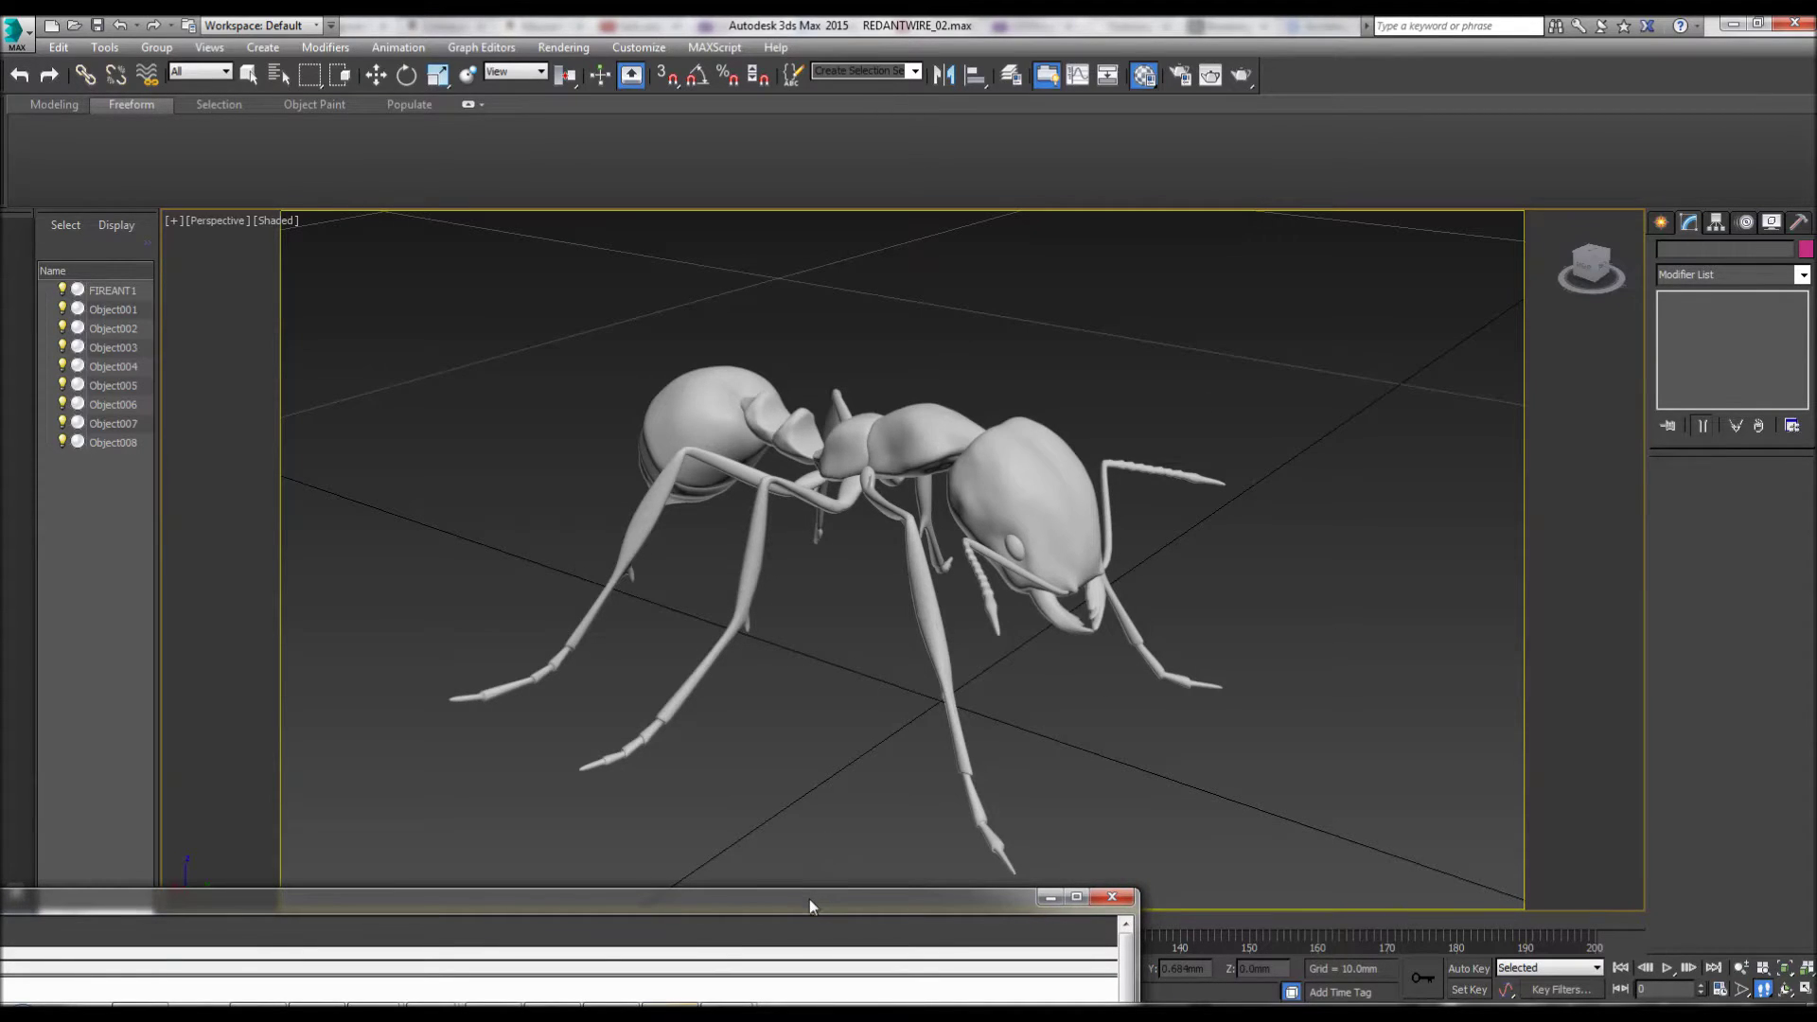
{"action": "left_click_drag", "start_coordinate": [809, 899], "coordinate": [1337, 68]}
{"action": "left_click_drag", "start_coordinate": [207, 579], "coordinate": [1385, 649]}
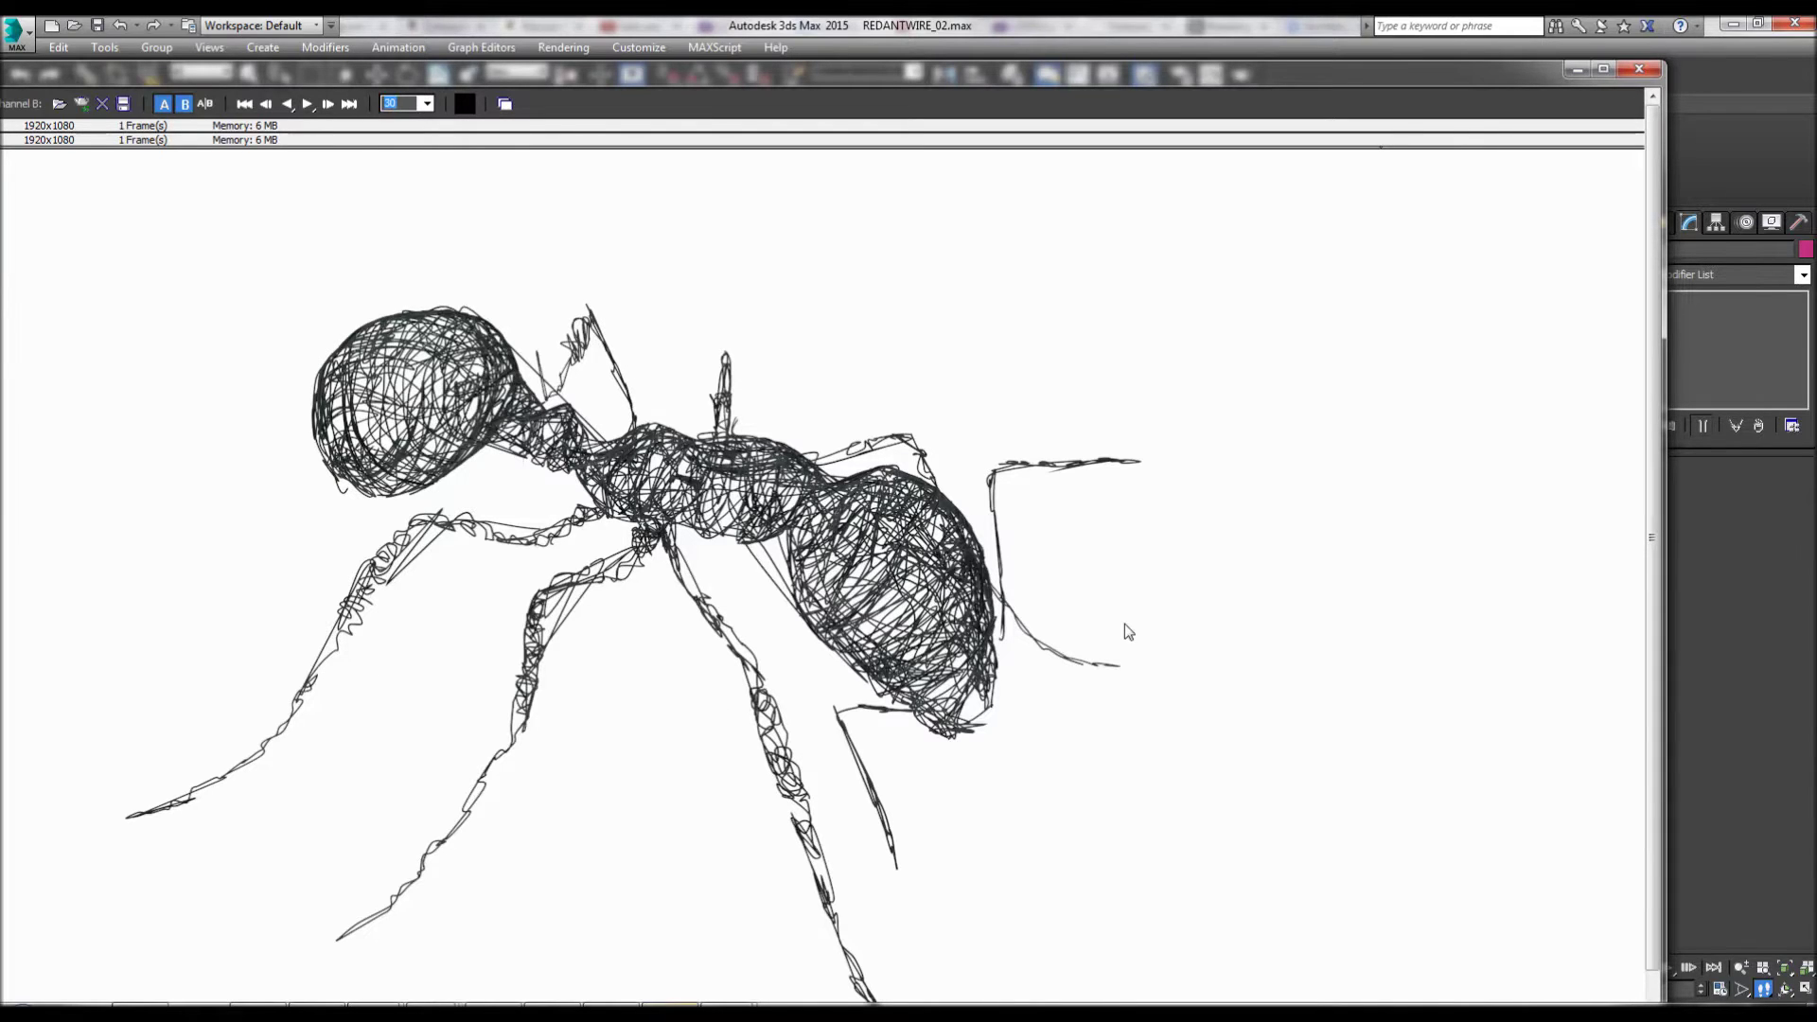
{"action": "left_click_drag", "start_coordinate": [1125, 624], "coordinate": [33, 638]}
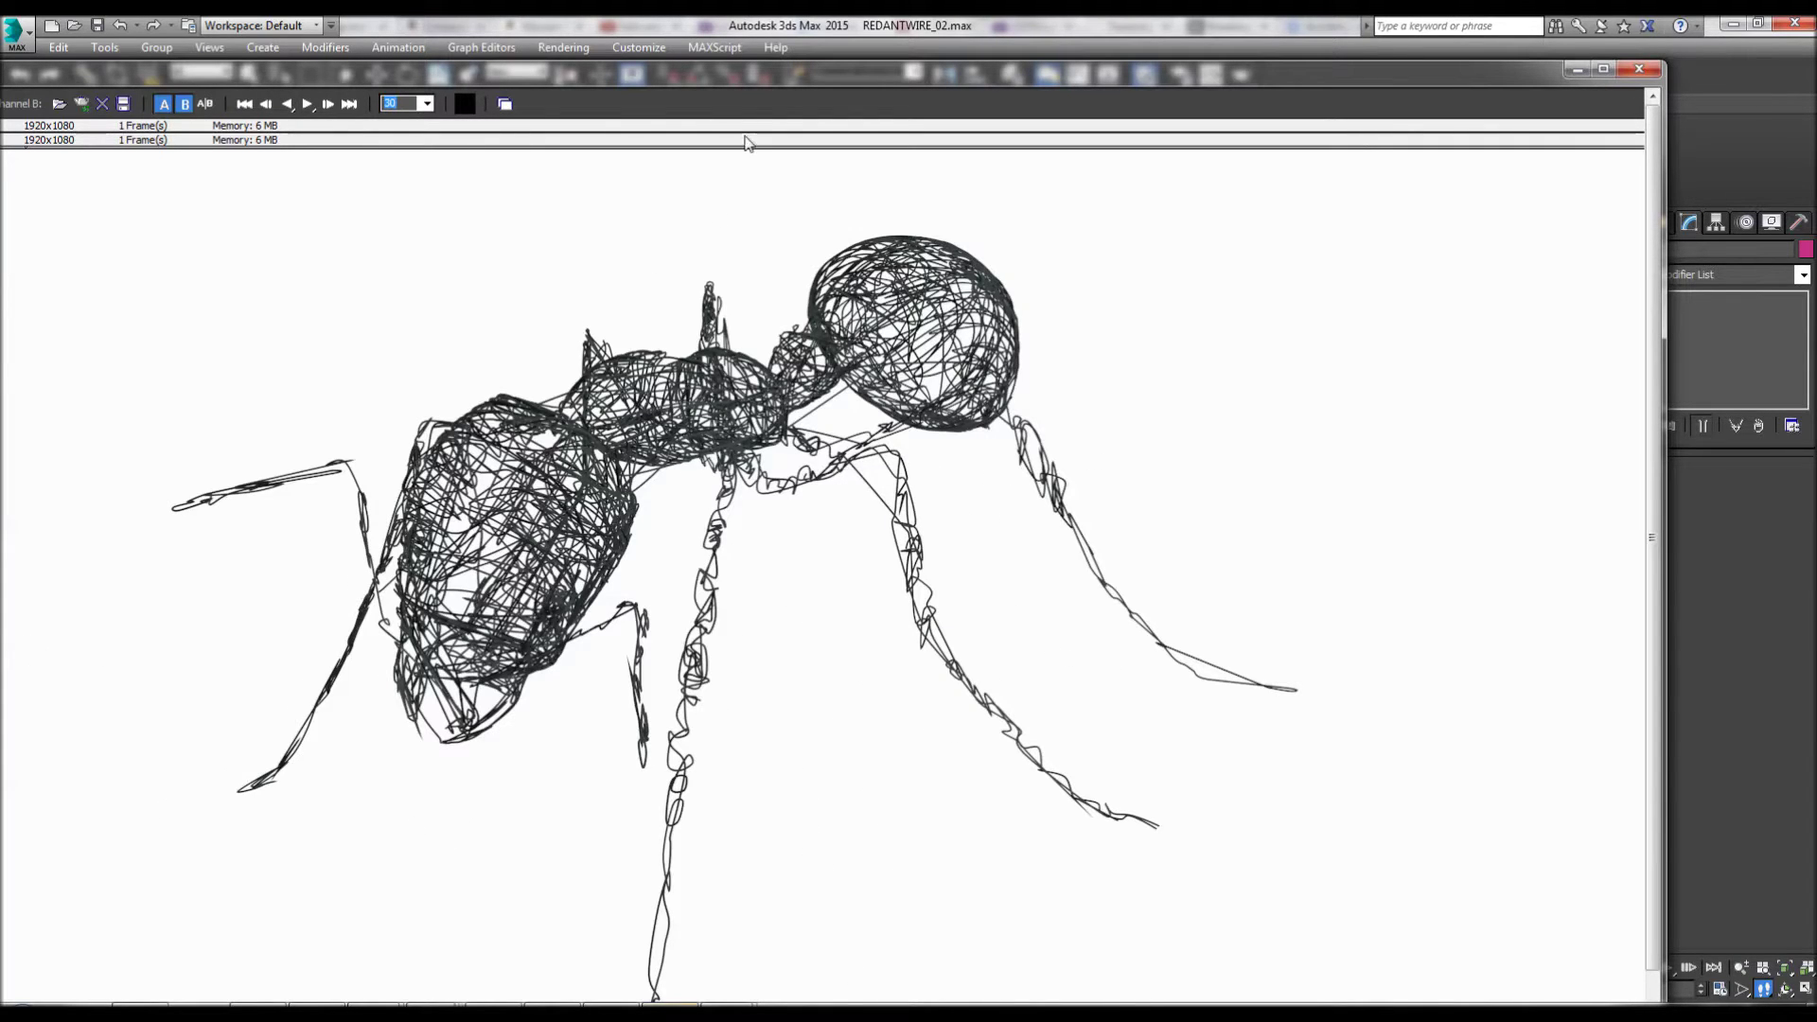
{"action": "left_click_drag", "start_coordinate": [312, 559], "coordinate": [1373, 556]}
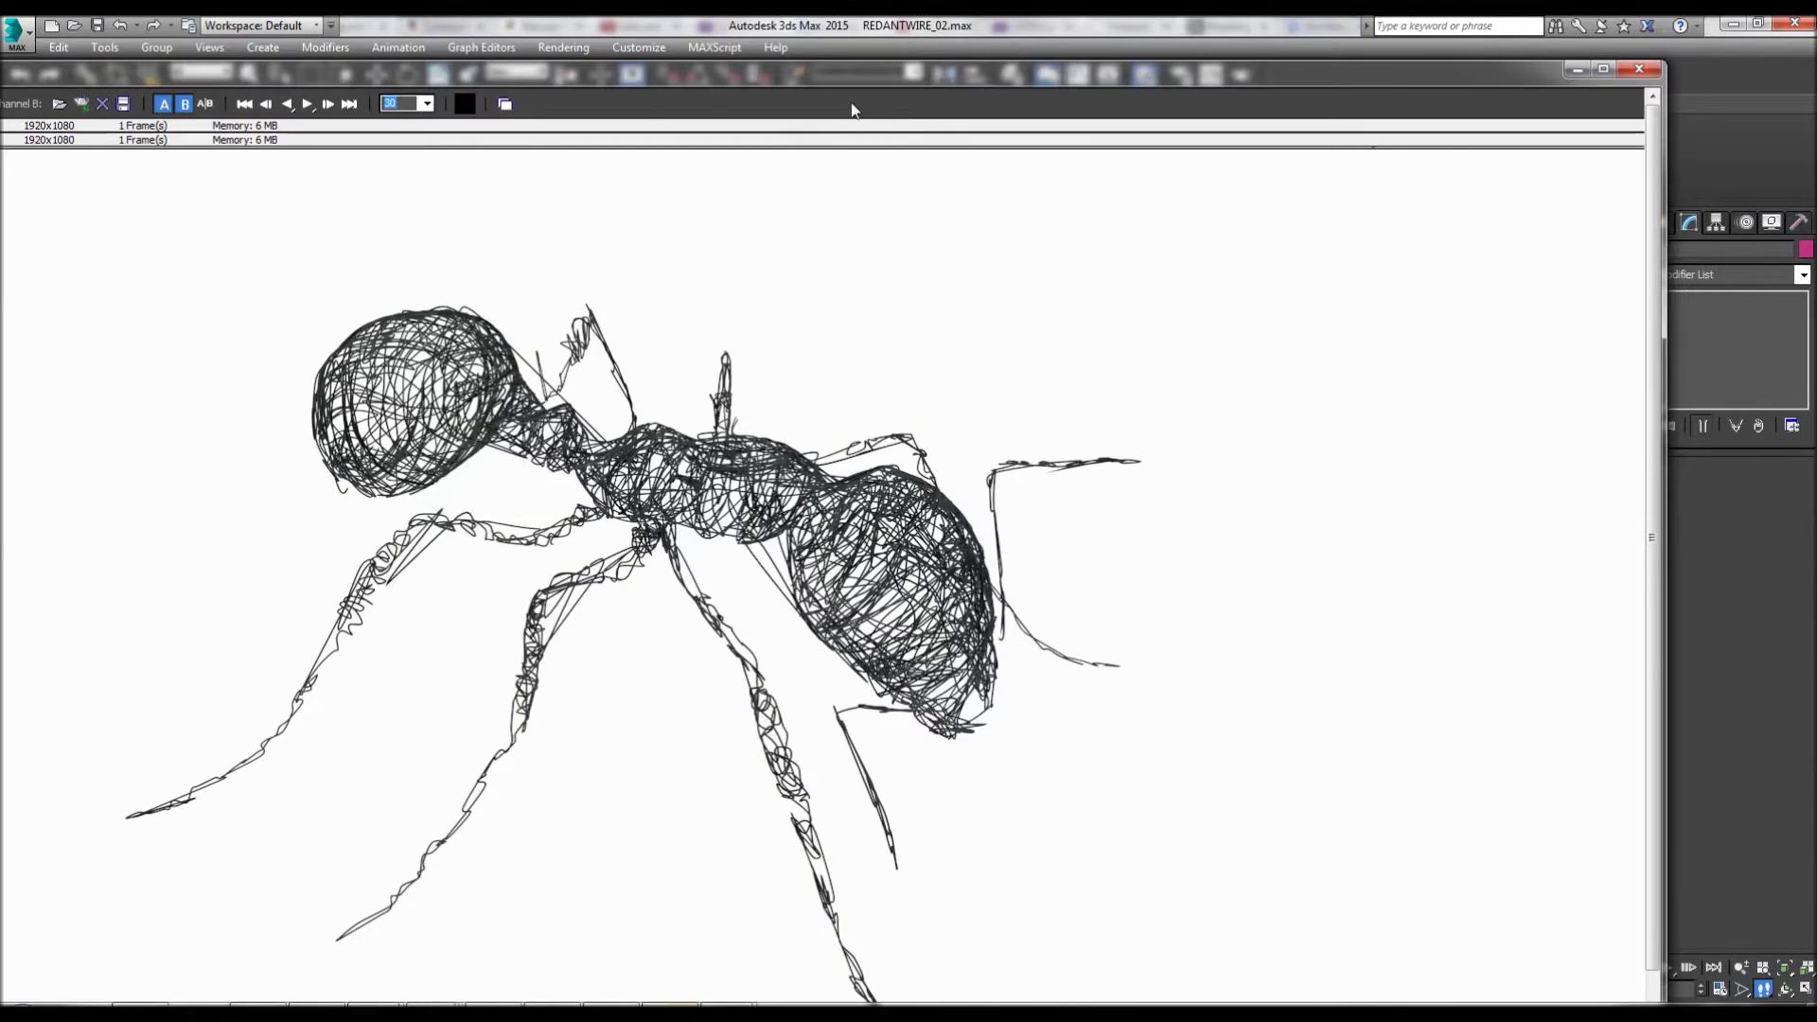
{"action": "mouse_move", "coordinate": [852, 77]}
{"action": "left_mouse_down"}
{"action": "mouse_move", "coordinate": [549, 946]}
{"action": "mouse_move", "coordinate": [554, 906]}
{"action": "left_mouse_up"}
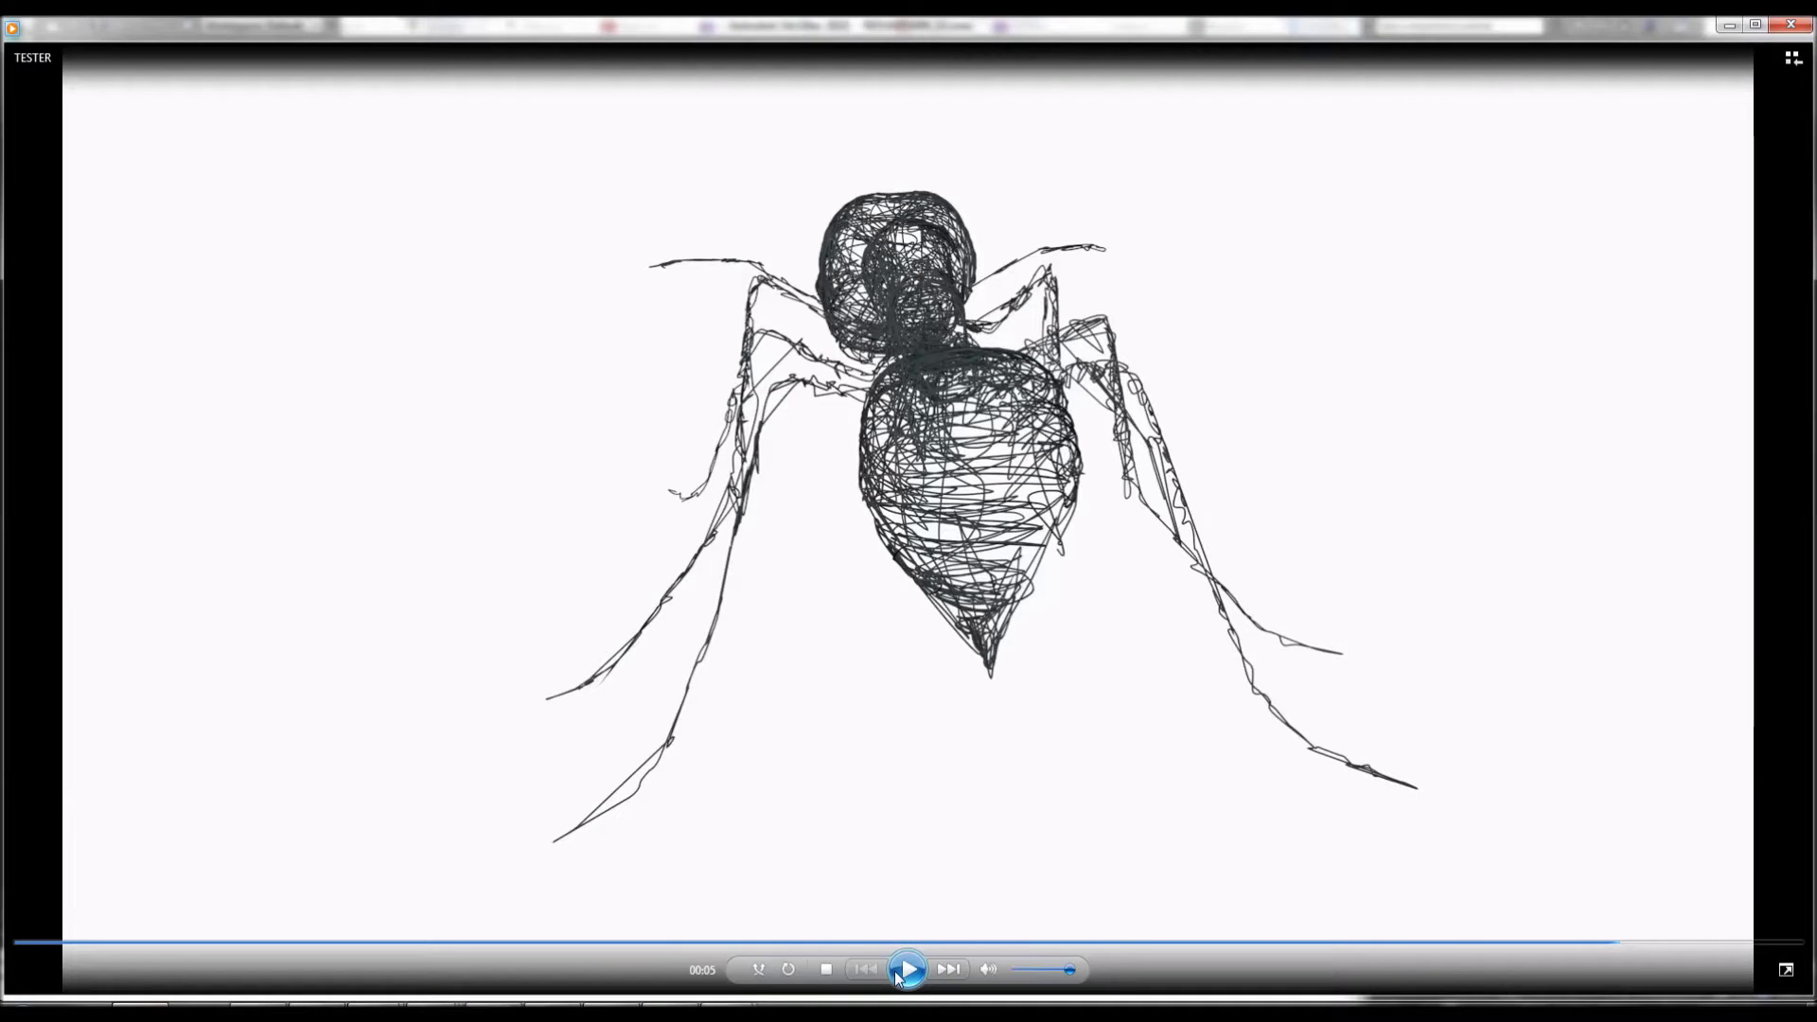
Step: Switch to the media player, play the TESTER animation of the wire-sketch ant, and return to the 3ds Max scene
{"action": "left_click", "coordinate": [900, 975]}
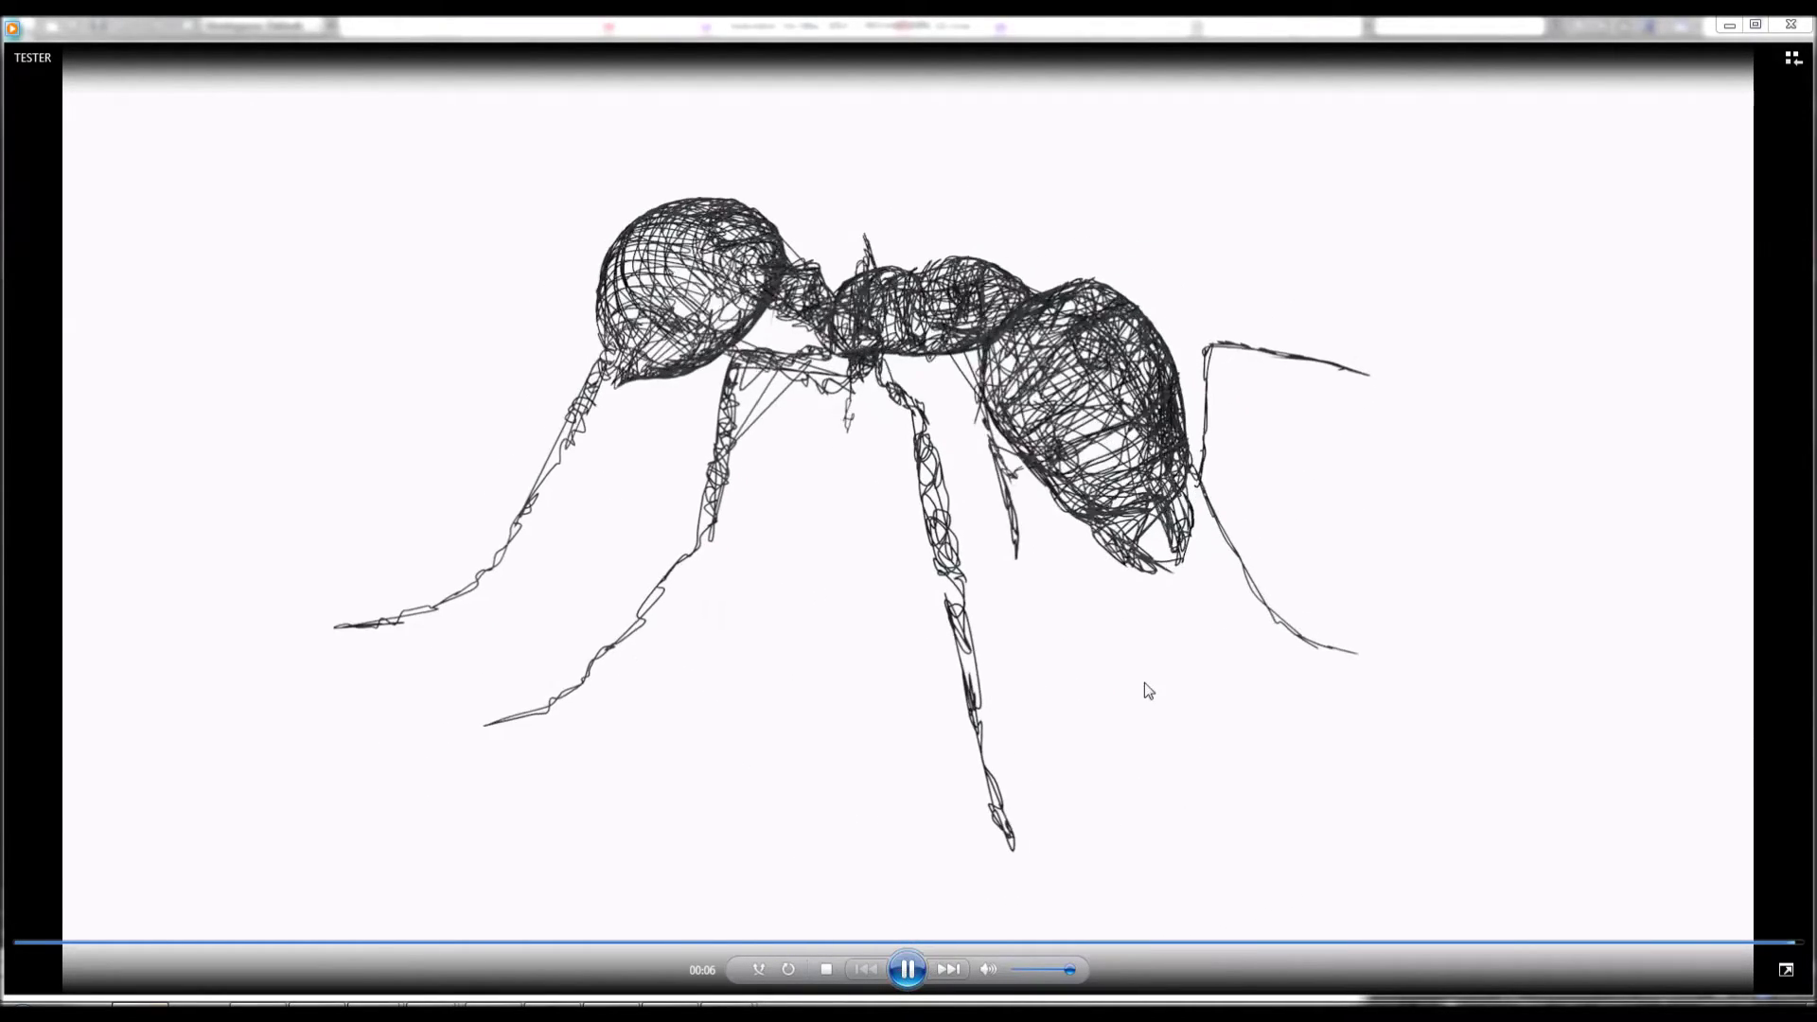
{"action": "left_click", "coordinate": [906, 969]}
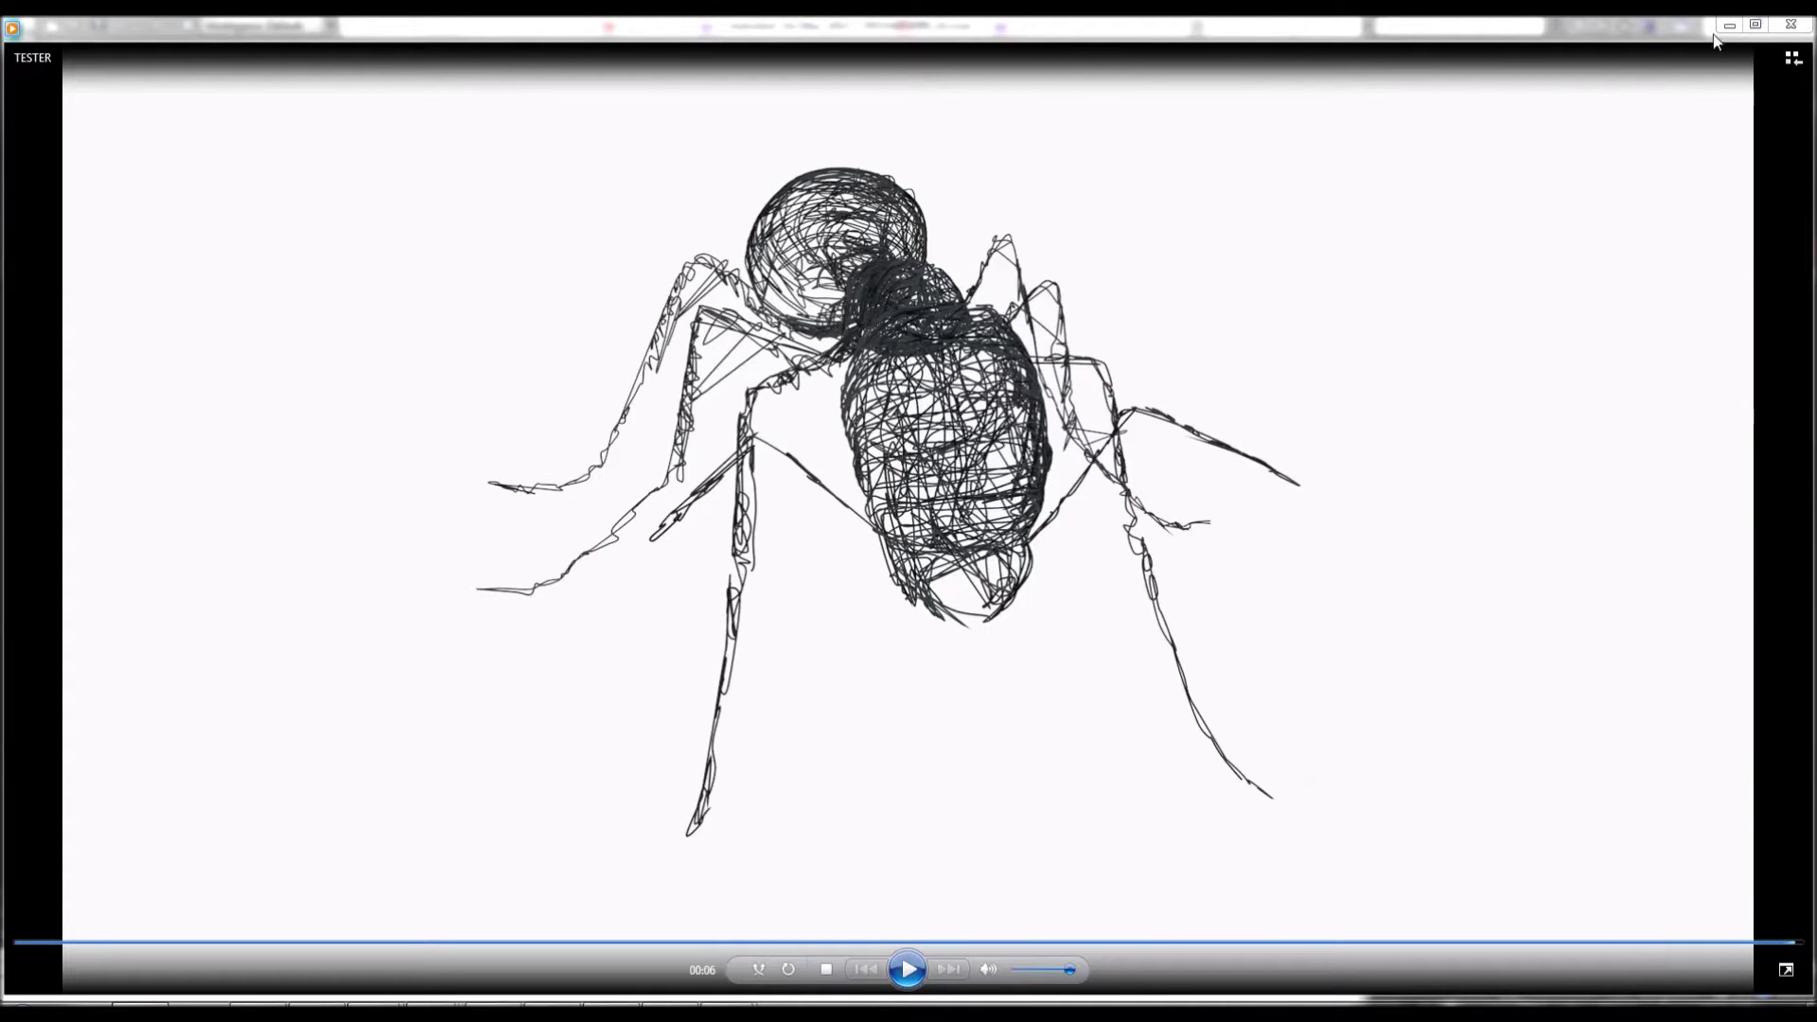
{"action": "left_click", "coordinate": [1729, 26]}
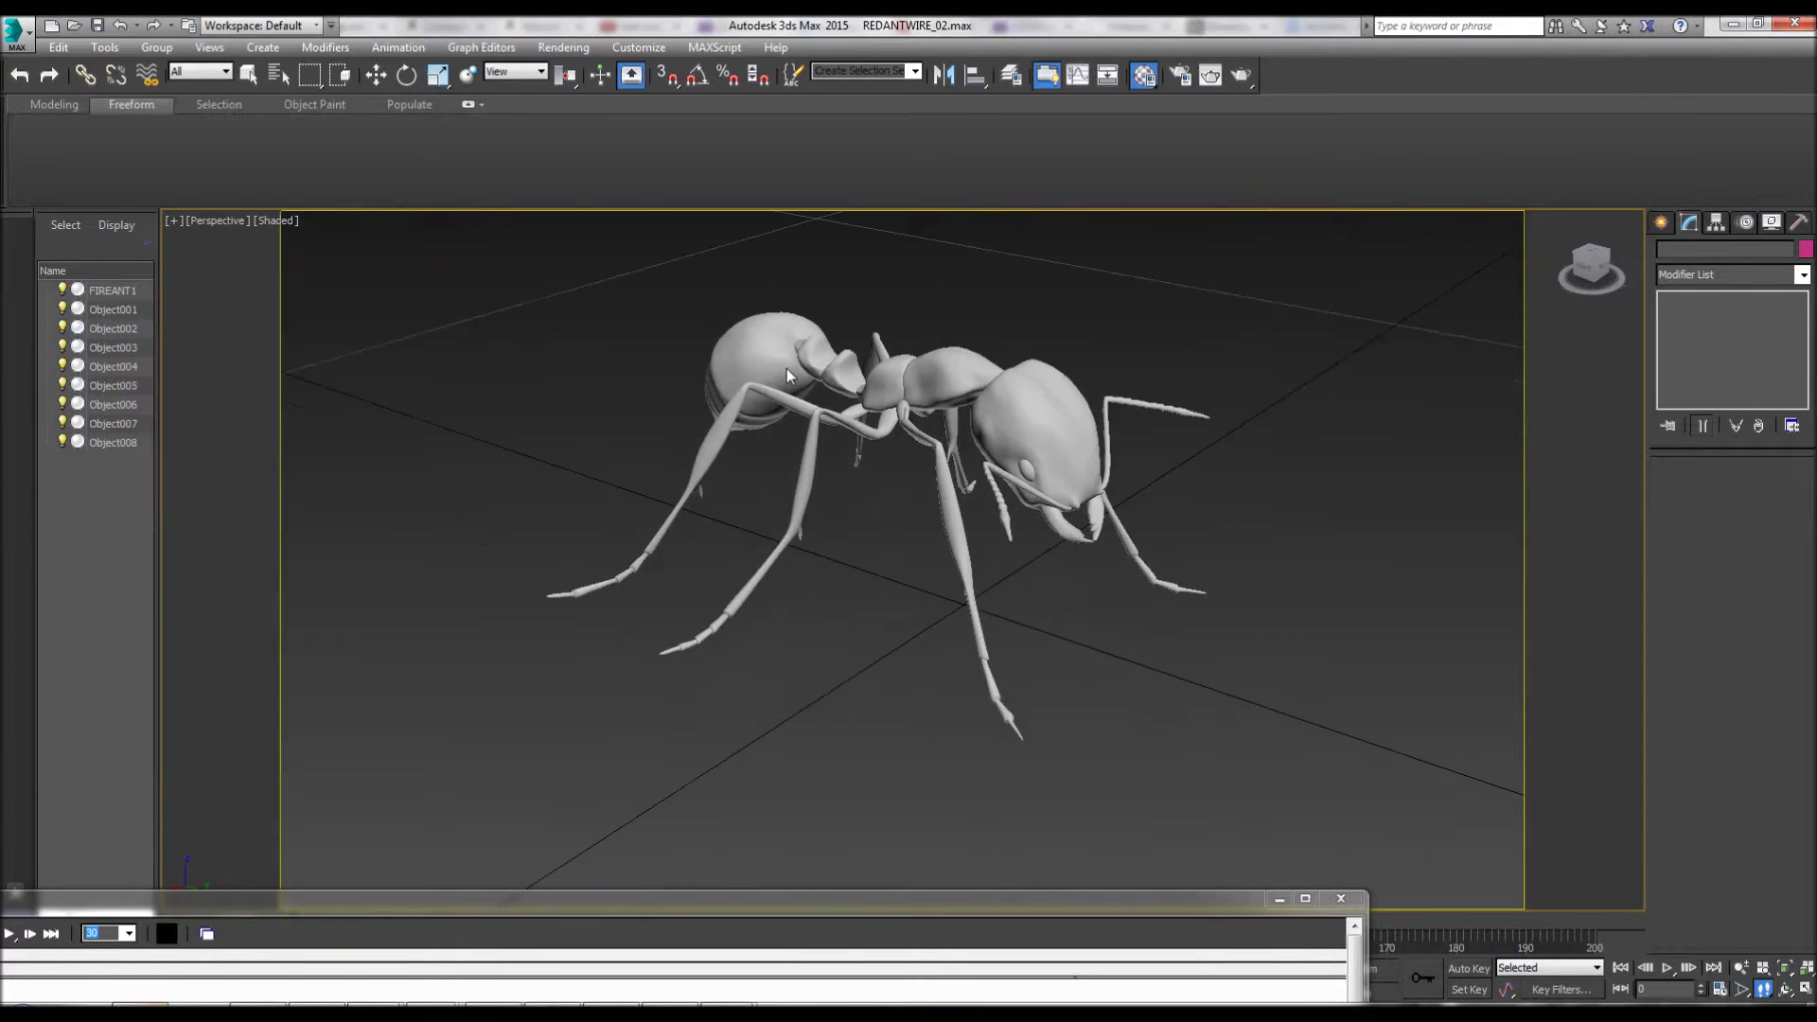
Step: Examine the ant model from several angles and check how its body and legs are split into separate objects
{"action": "key", "text": "Up"}
{"action": "left_click_drag", "start_coordinate": [786, 368], "coordinate": [792, 360]}
{"action": "key", "text": "Down"}
{"action": "key", "text": "Up"}
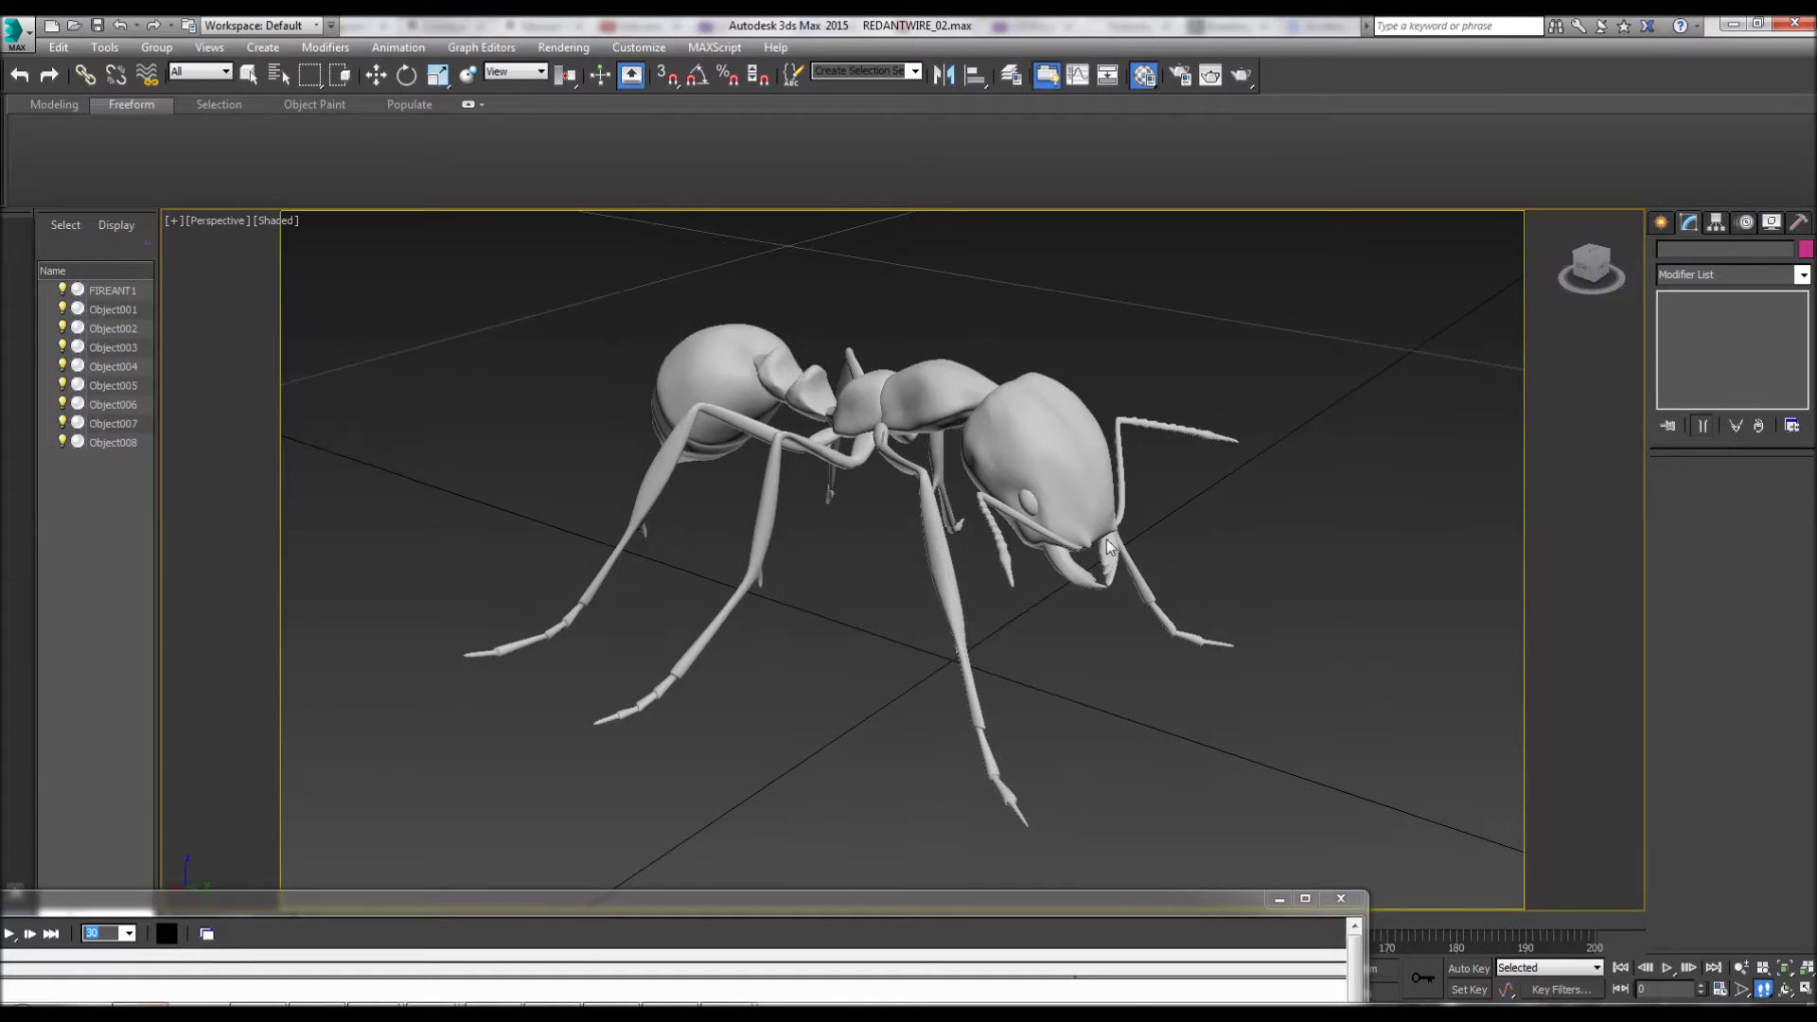
{"action": "middle_click_drag", "start_coordinate": [801, 494], "coordinate": [748, 498], "text": "alt"}
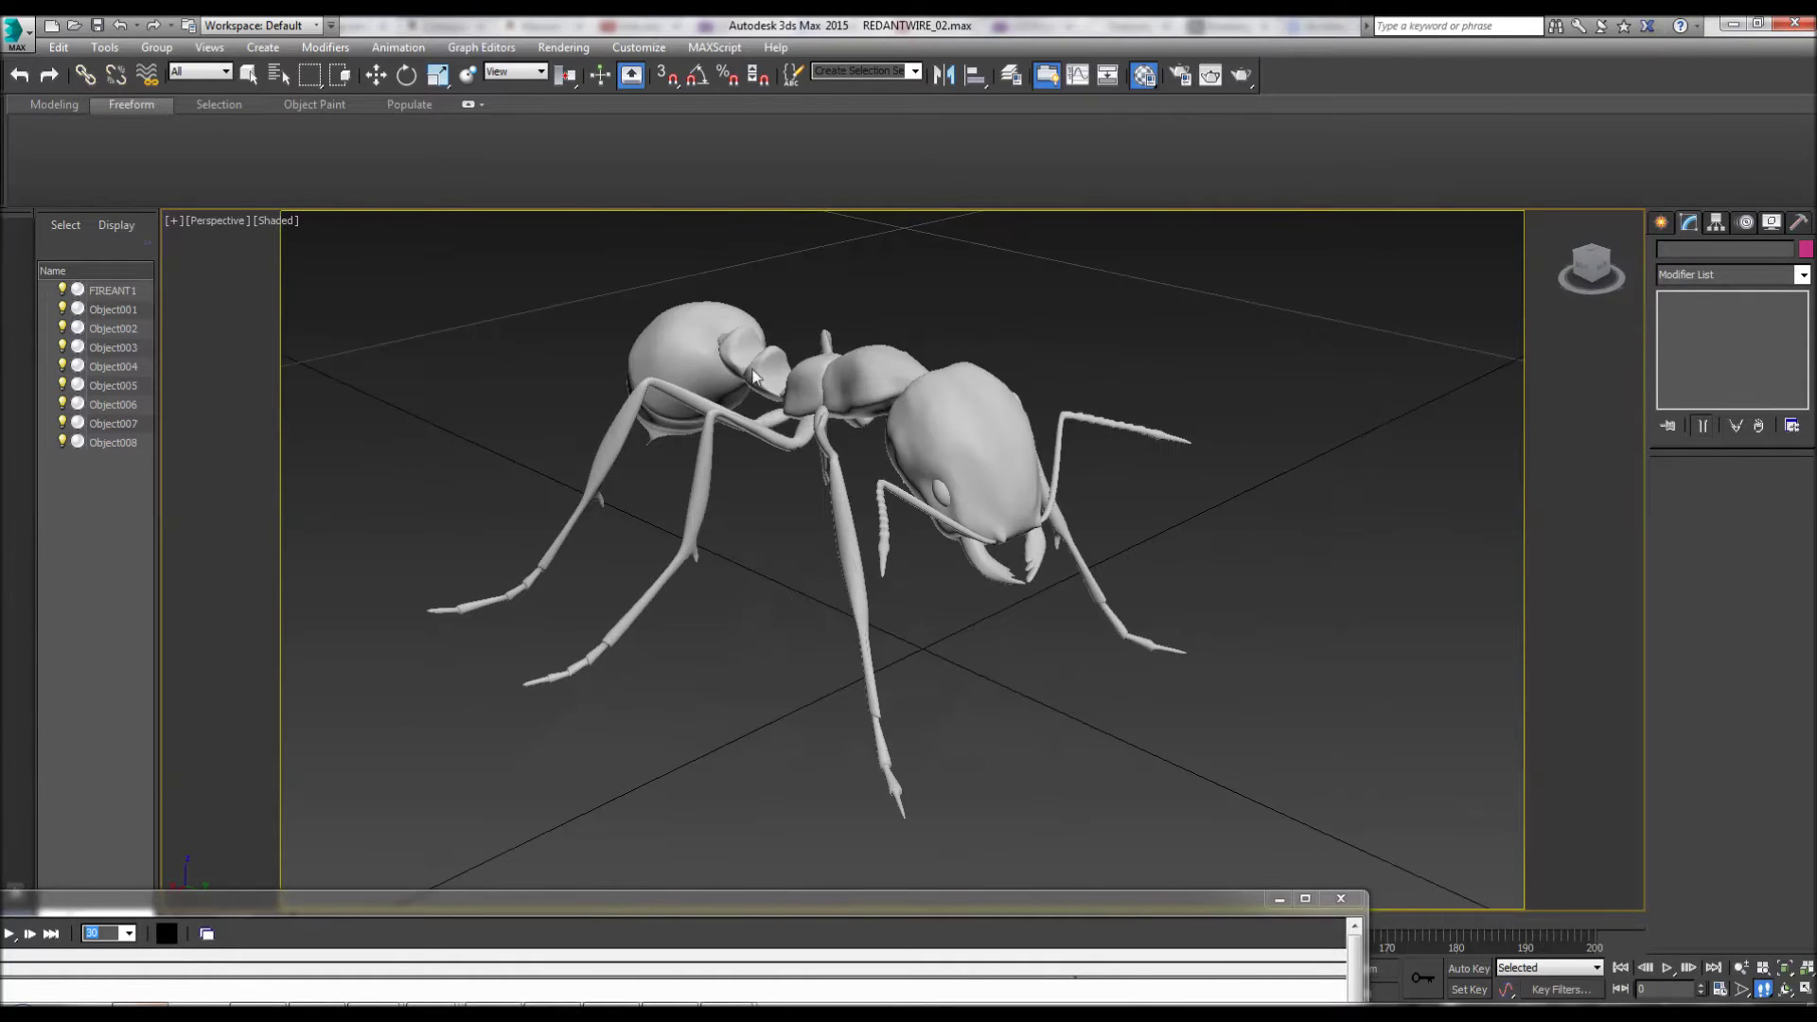
{"action": "key", "text": "w"}
{"action": "left_click", "coordinate": [863, 390]}
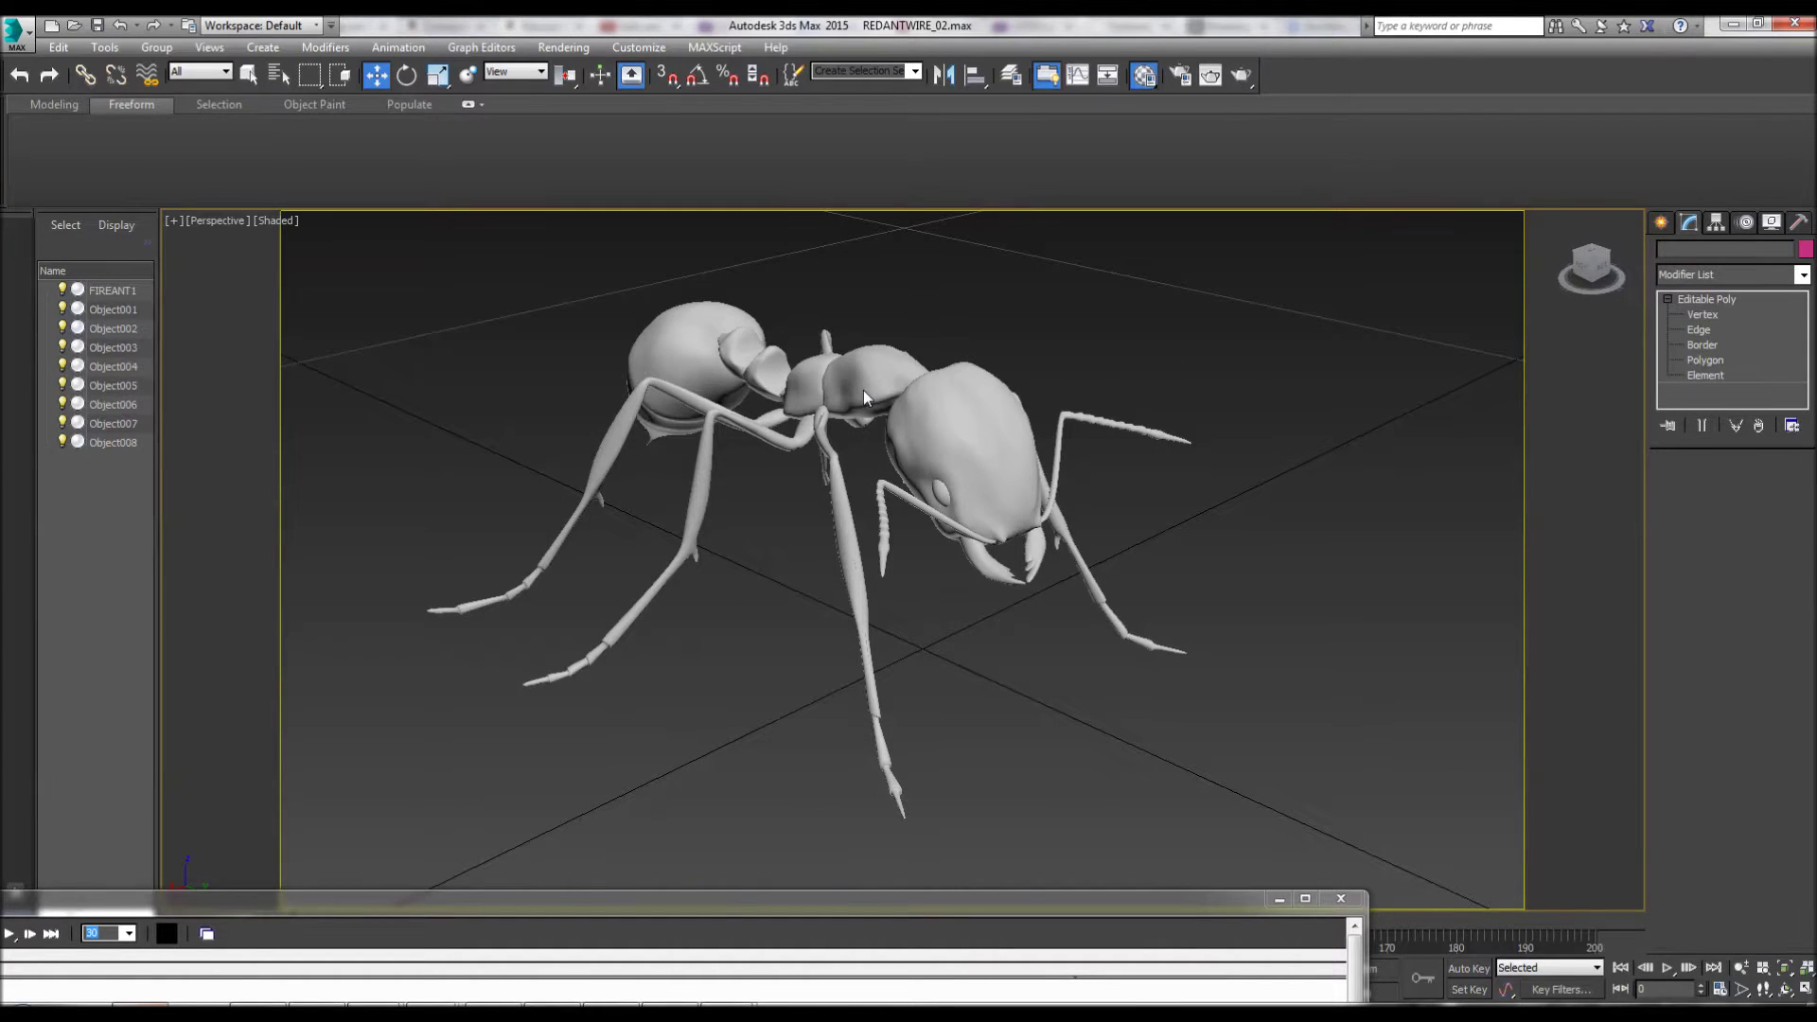
{"action": "left_click", "coordinate": [594, 500]}
{"action": "left_click", "coordinate": [662, 569]}
{"action": "left_click", "coordinate": [662, 569]}
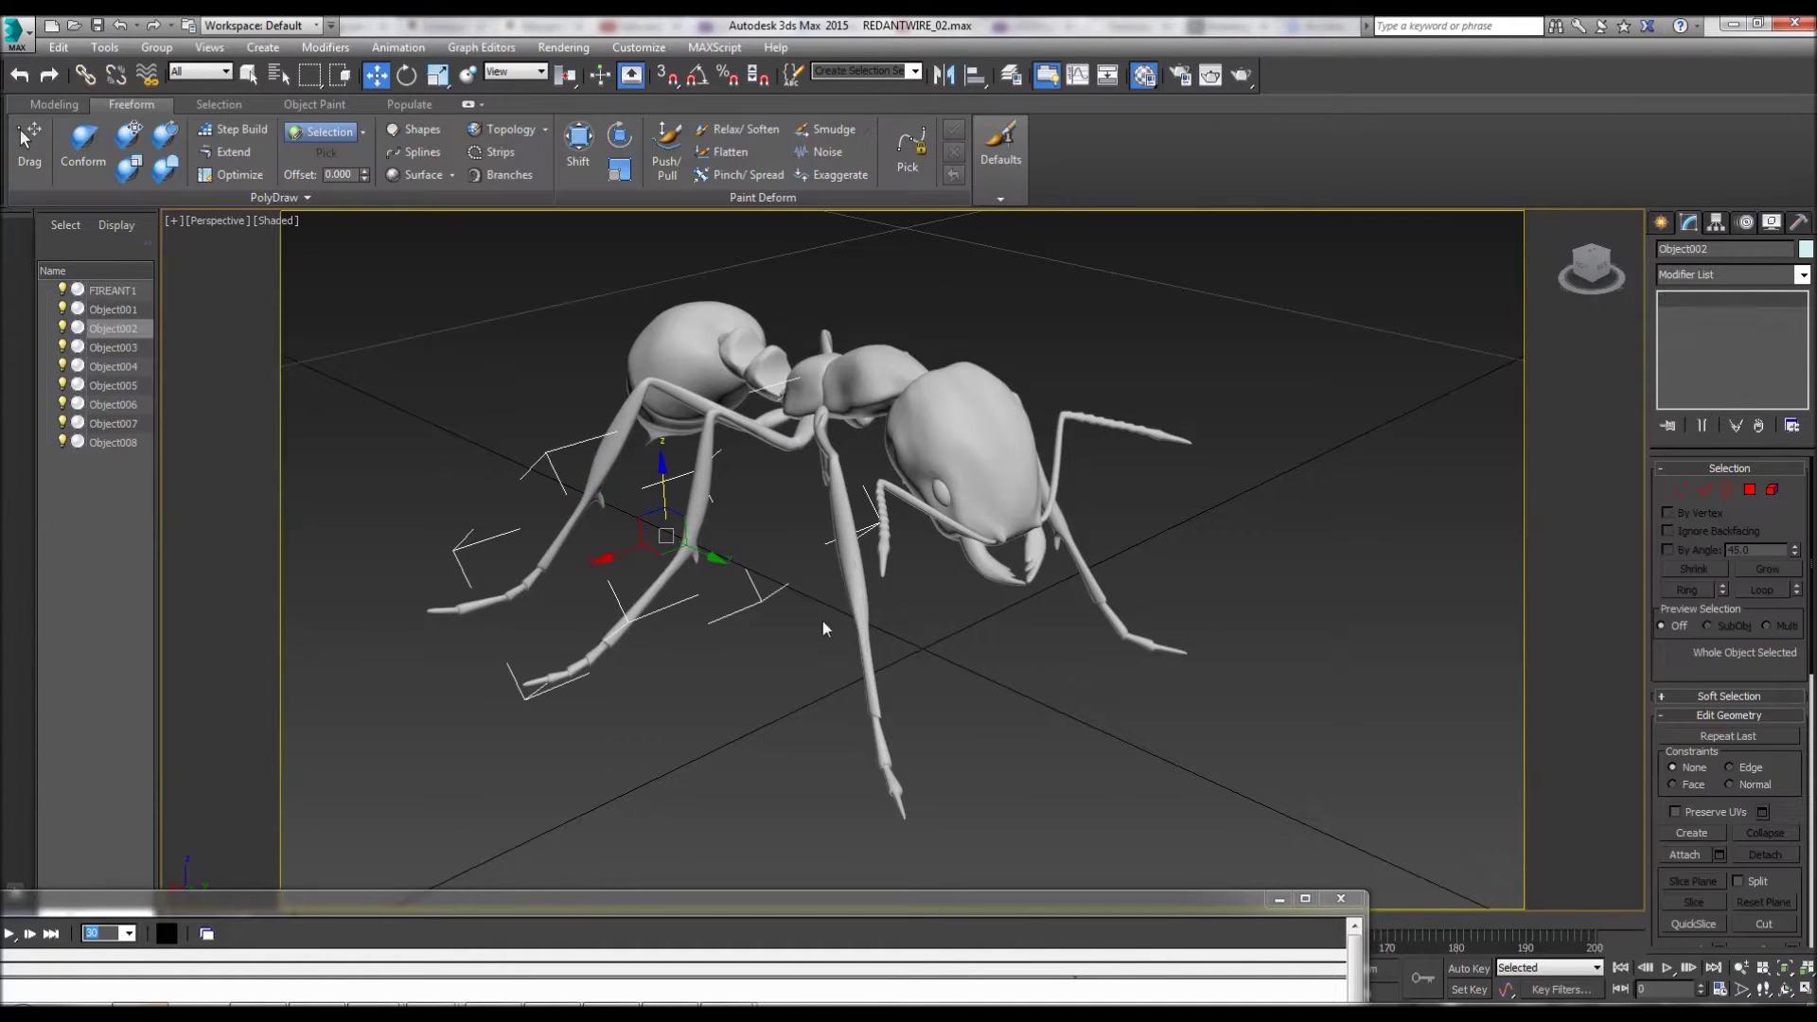
{"action": "left_click", "coordinate": [866, 605]}
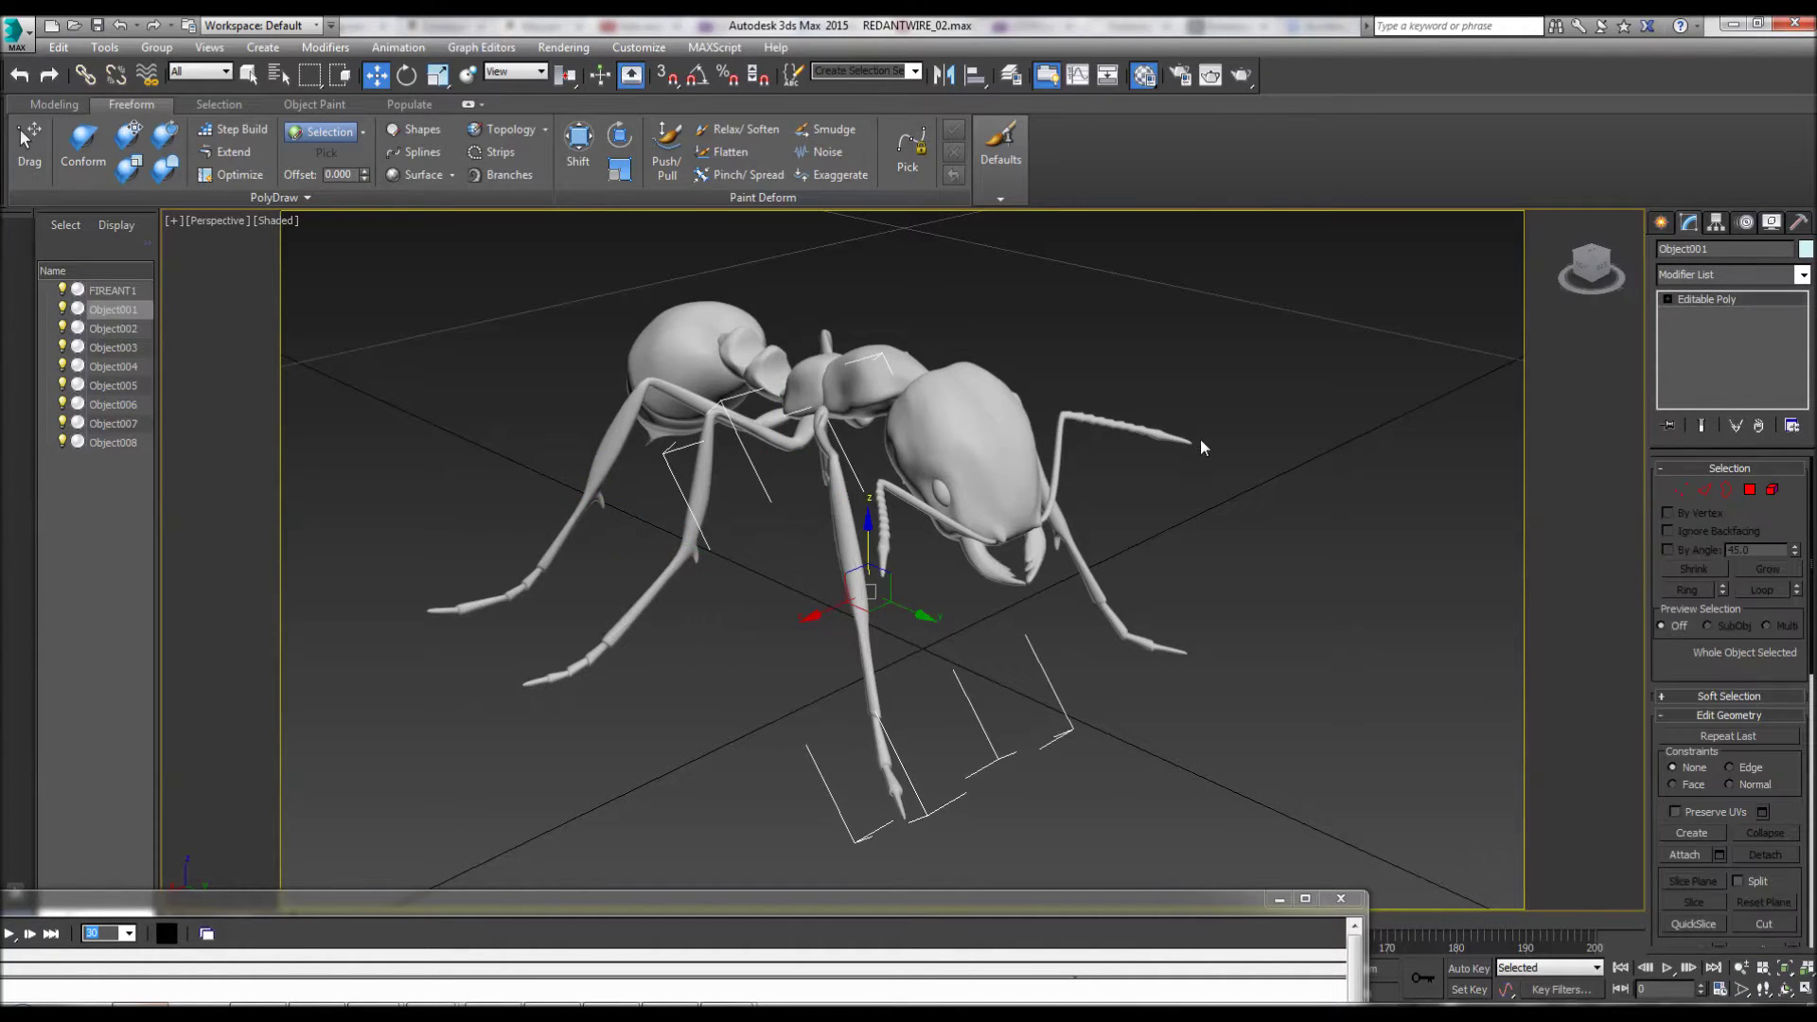
{"action": "left_click", "coordinate": [1230, 650]}
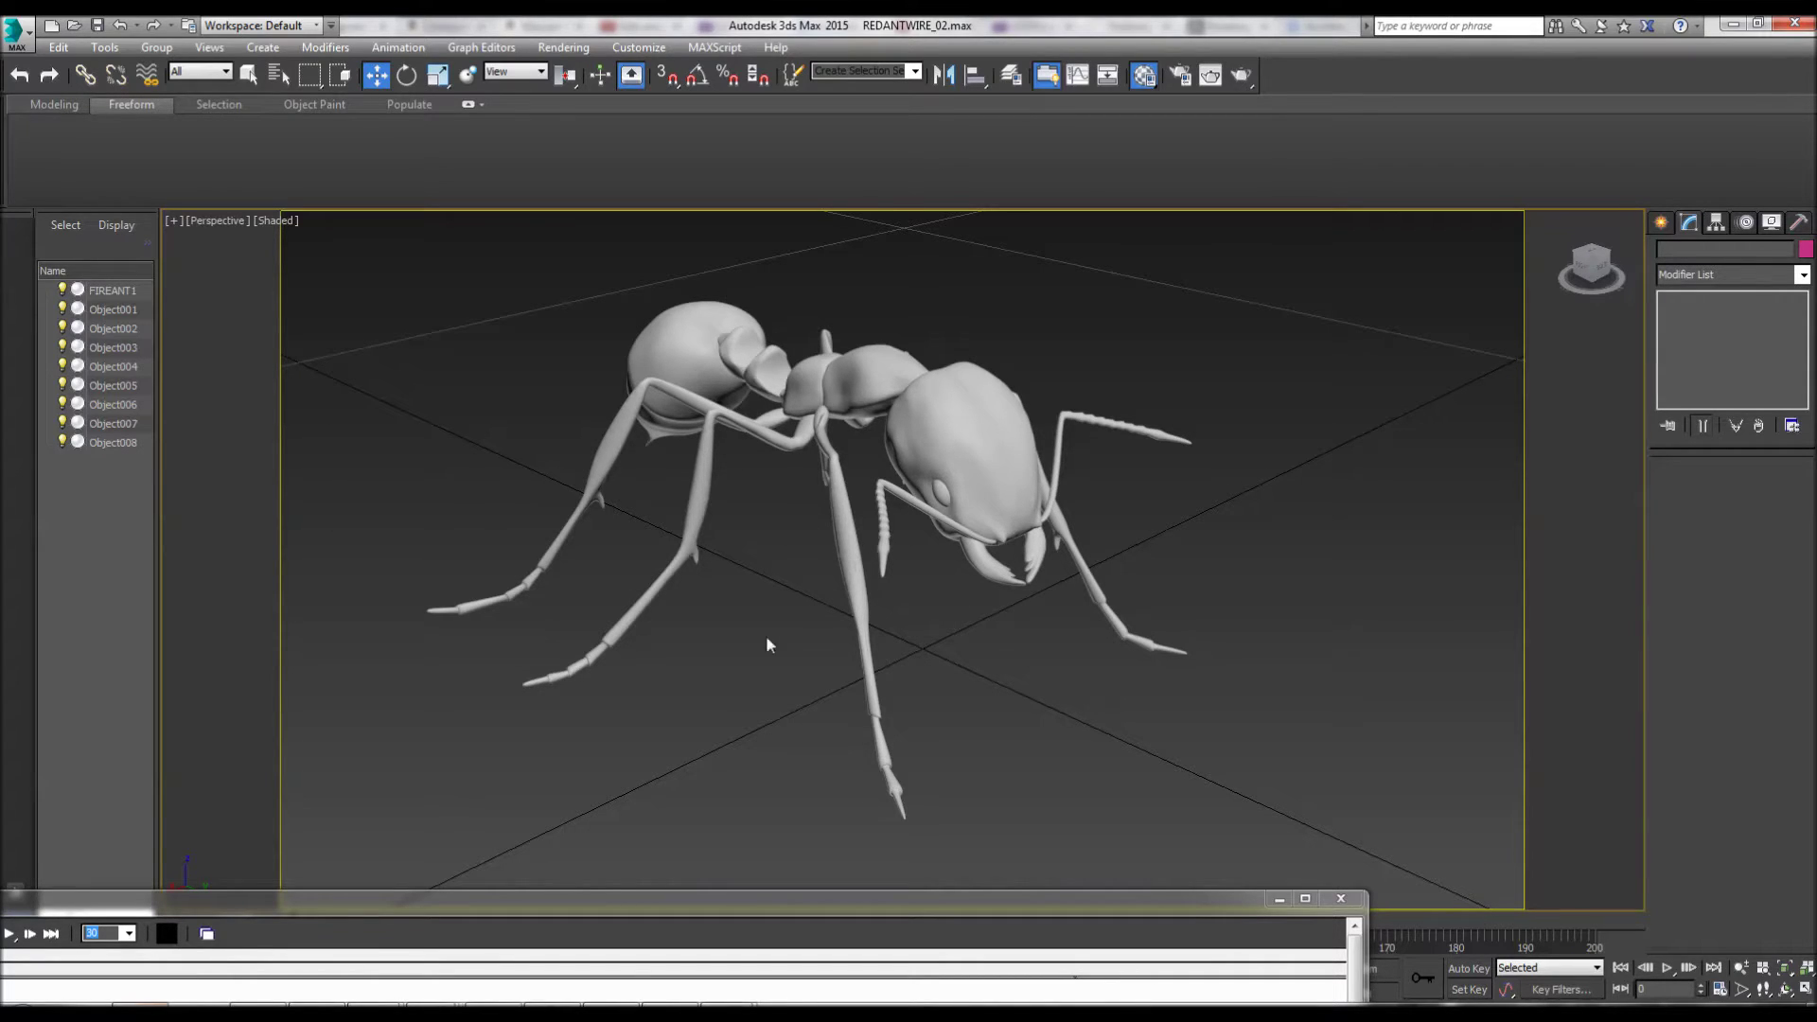
Step: Draw scribbled PolyDraw splines over one side of the FIREANT1 head, eye, thorax and abdomen, using Draw On: Selection
{"action": "left_click", "coordinate": [670, 361]}
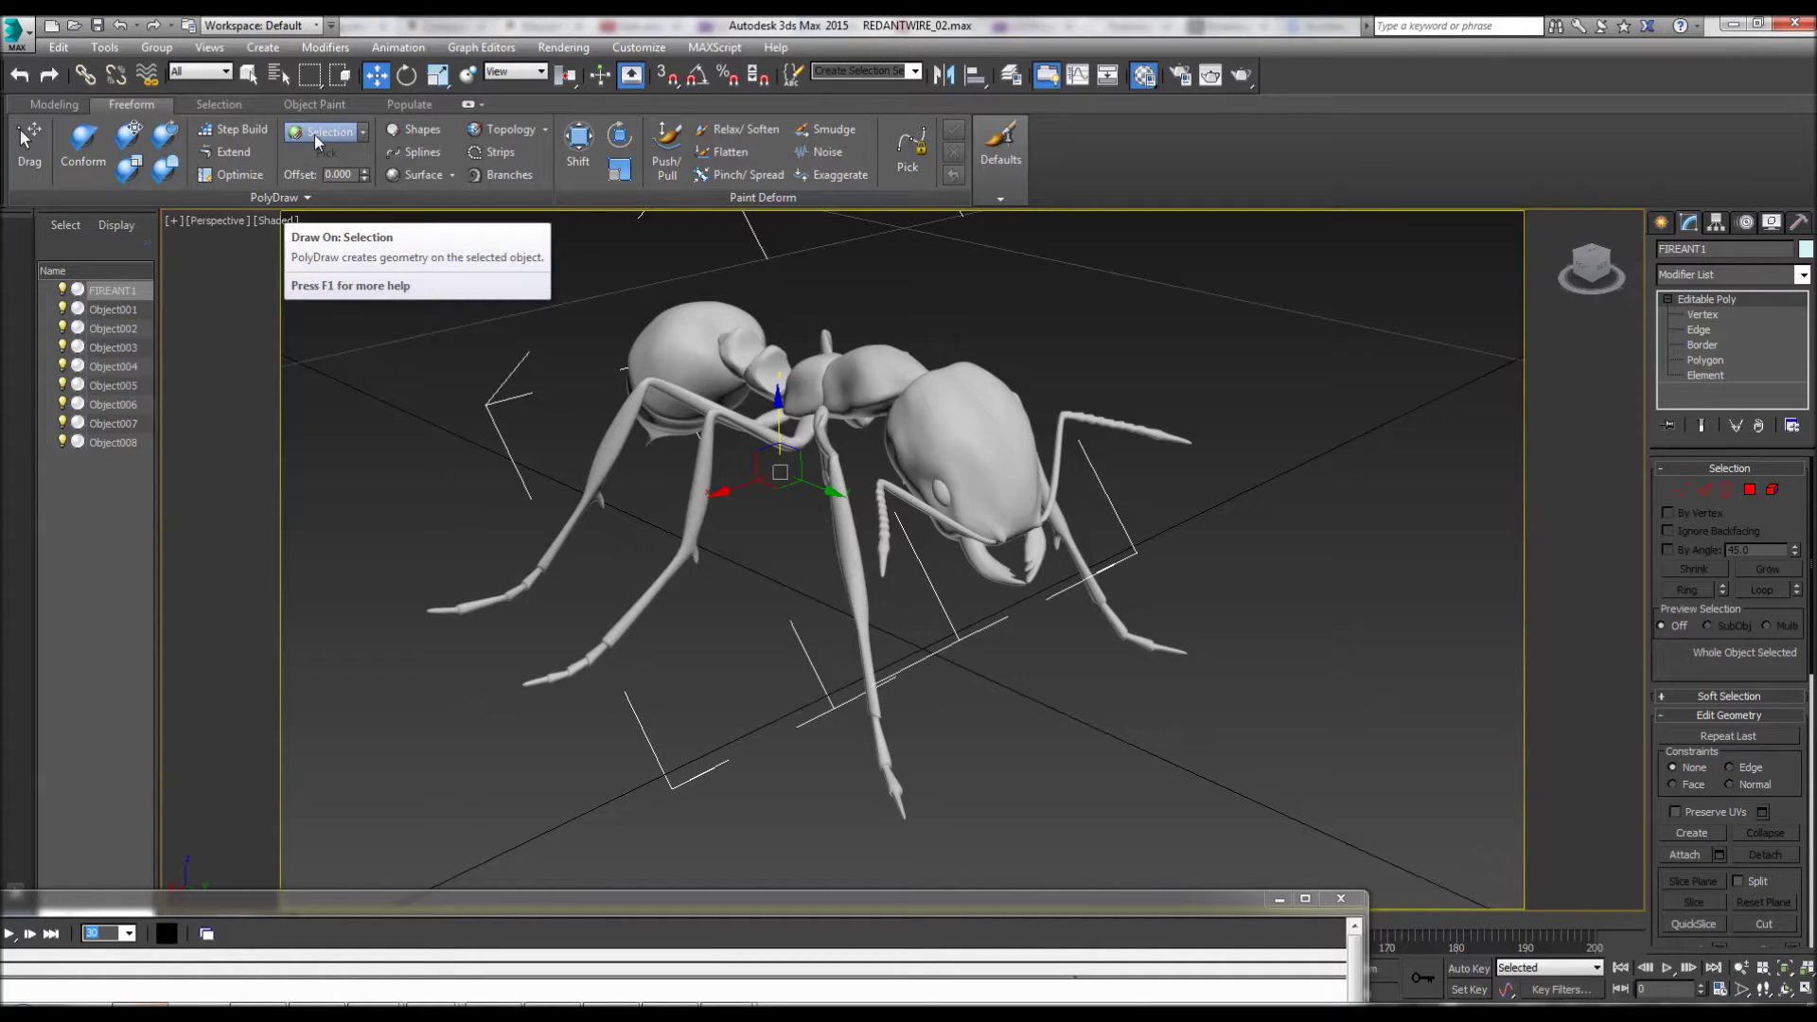
{"action": "left_click", "coordinate": [366, 132]}
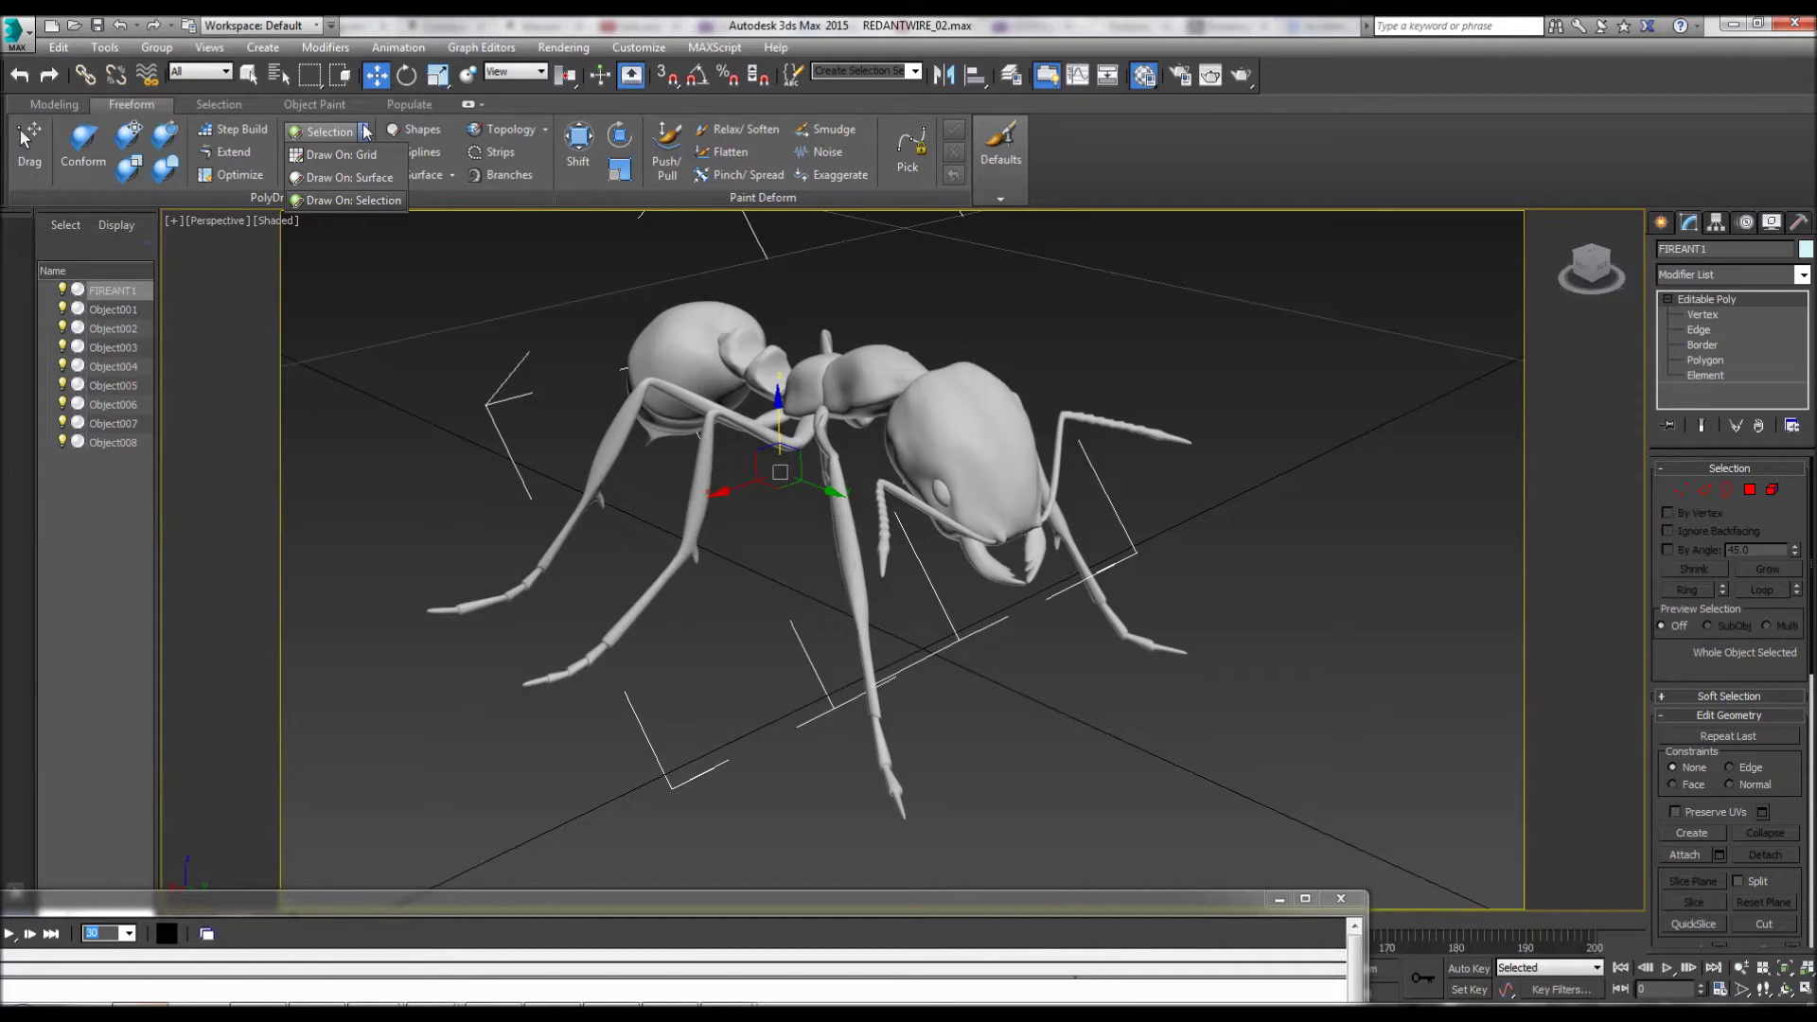
{"action": "left_click", "coordinate": [365, 131]}
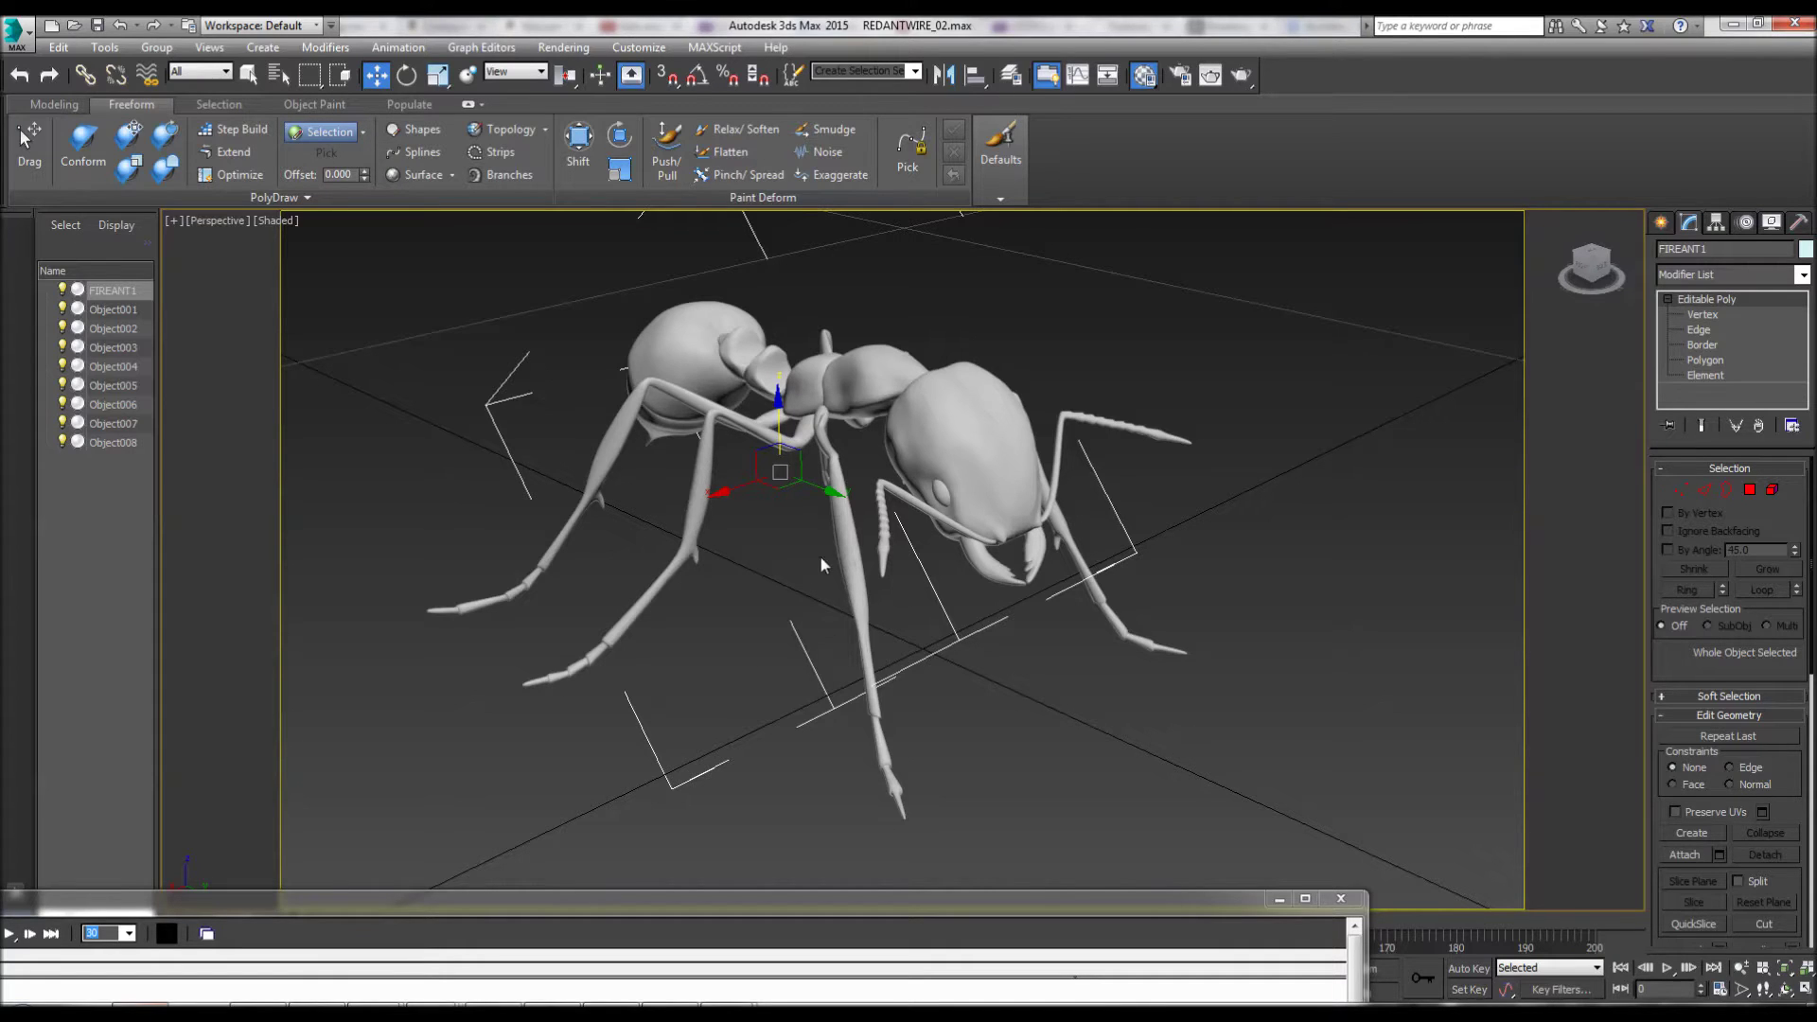
{"action": "left_click", "coordinate": [421, 152]}
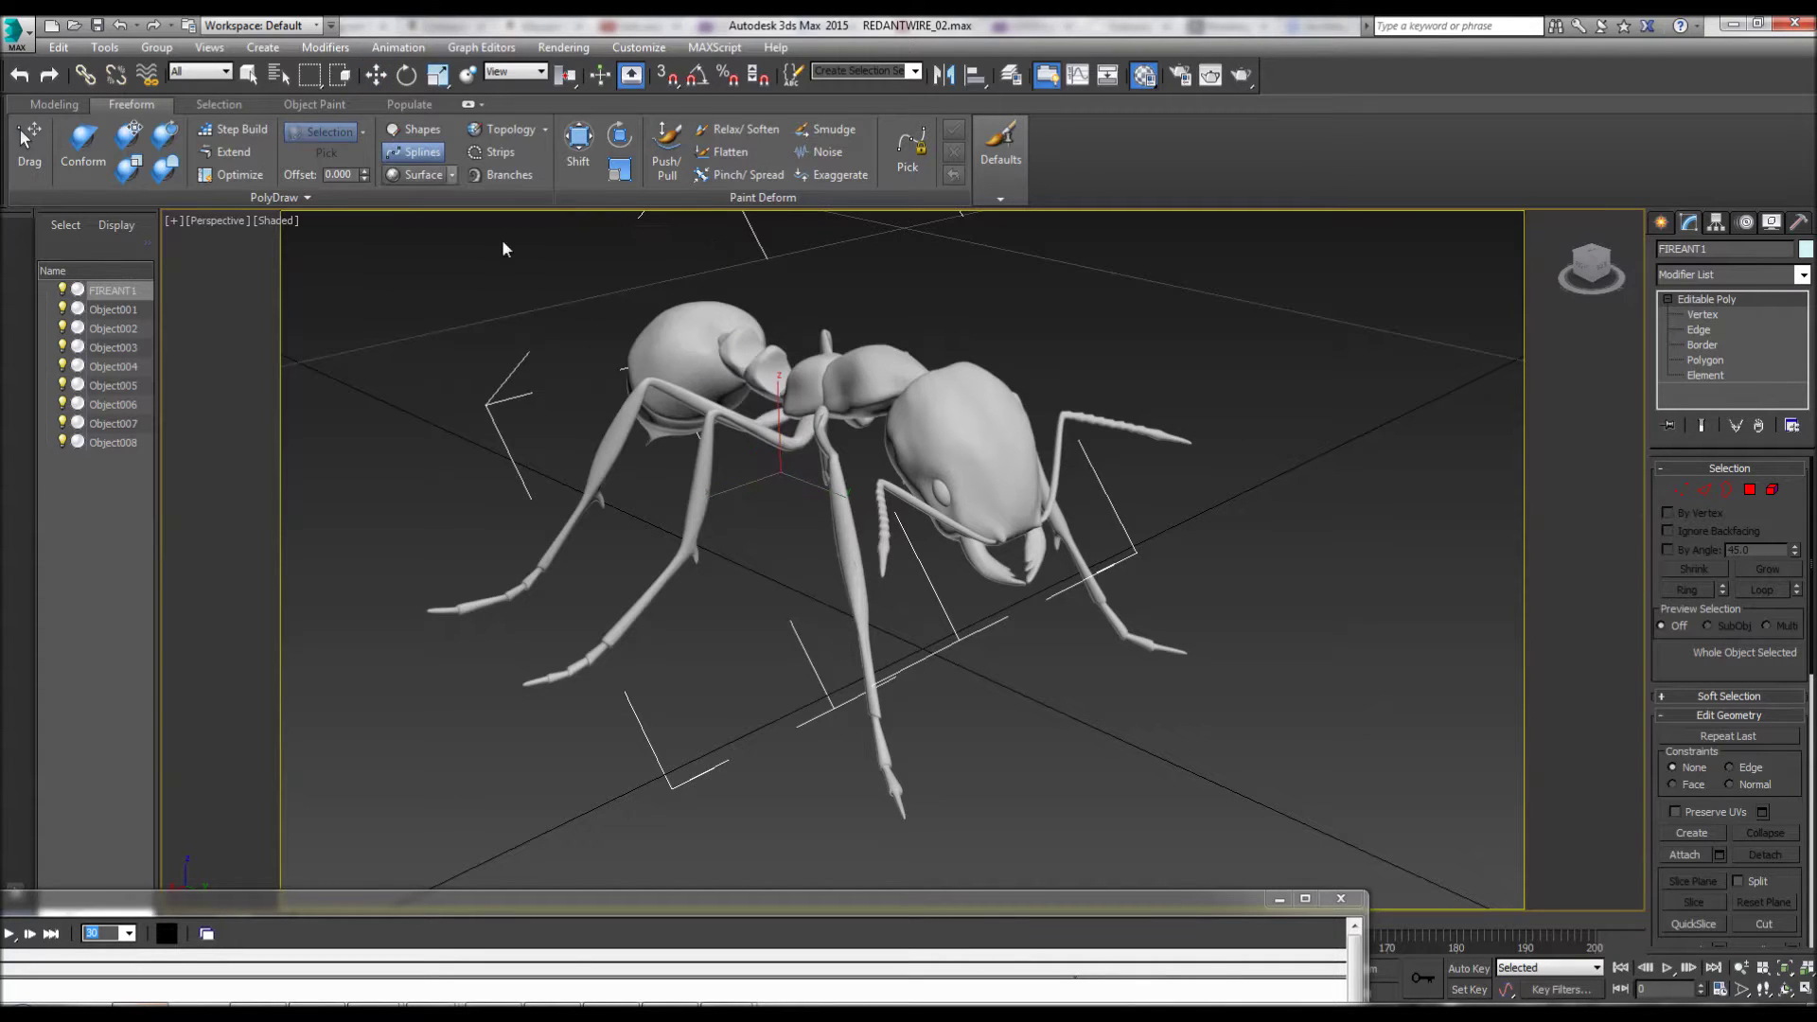
{"action": "mouse_move", "coordinate": [916, 465]}
{"action": "left_mouse_down"}
{"action": "mouse_move", "coordinate": [932, 386]}
{"action": "mouse_move", "coordinate": [971, 473]}
{"action": "mouse_move", "coordinate": [1018, 404]}
{"action": "left_mouse_up"}
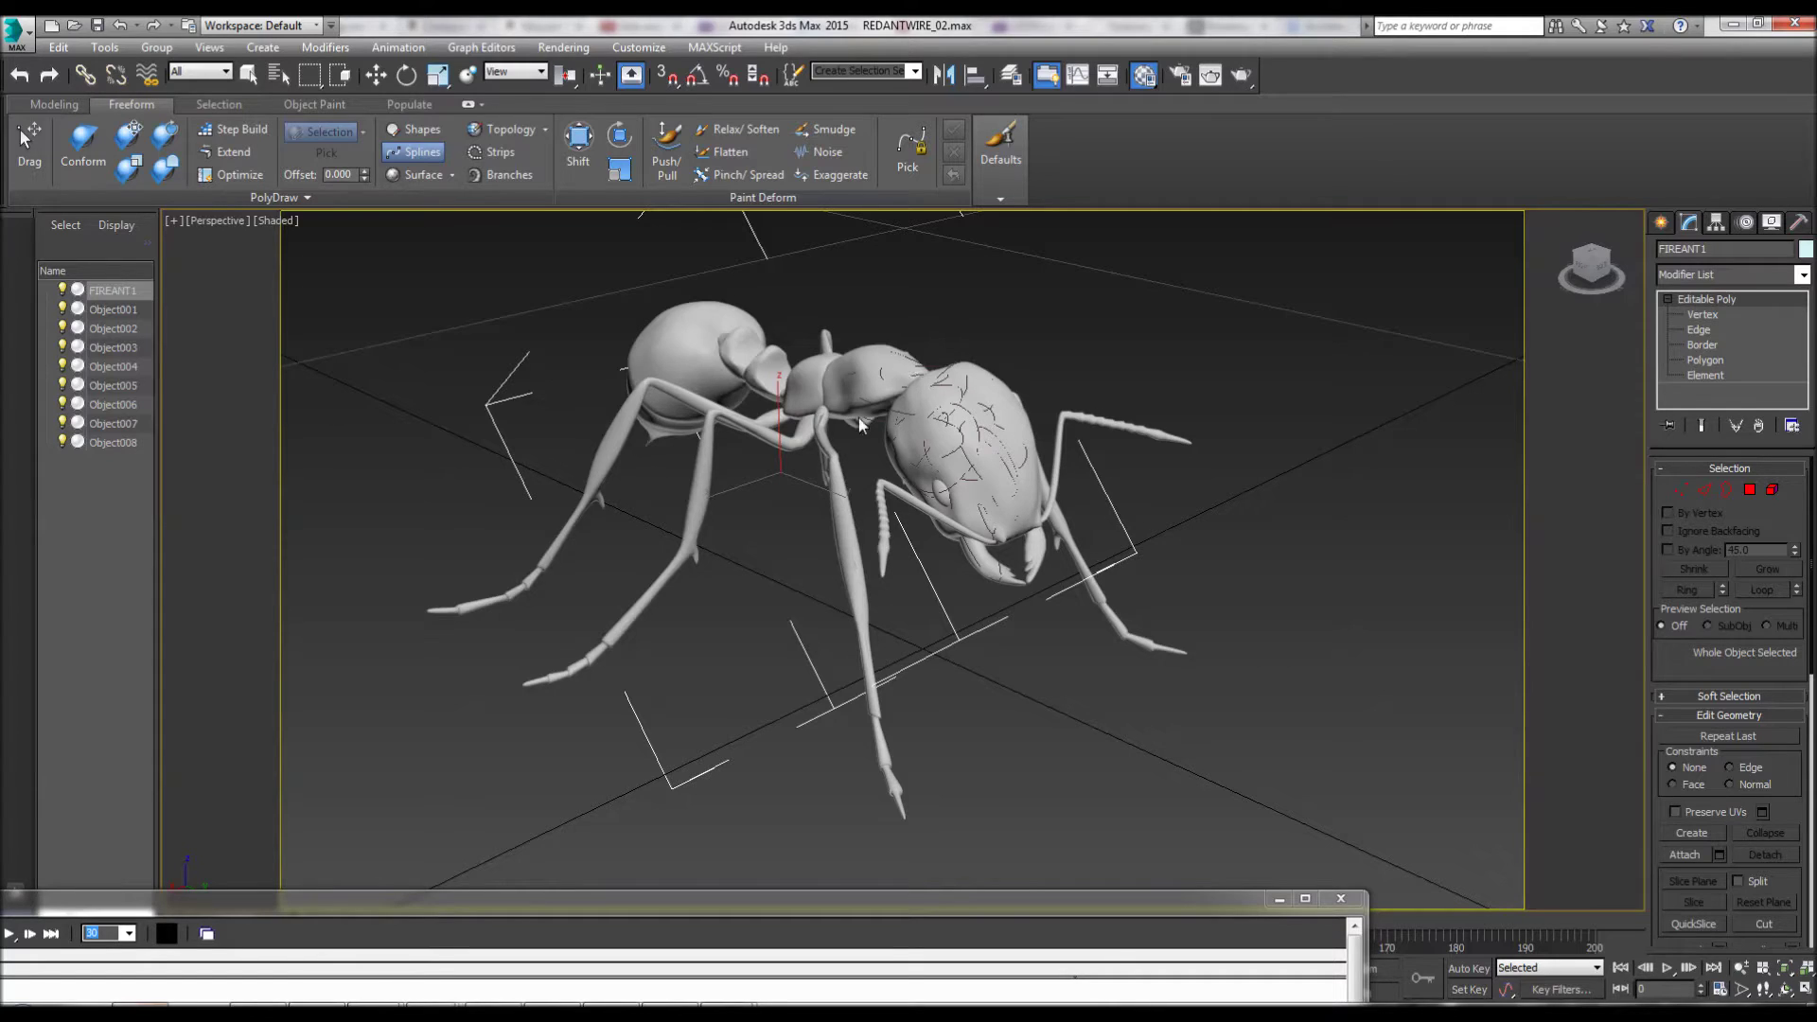
{"action": "mouse_move", "coordinate": [857, 370]}
{"action": "left_mouse_down"}
{"action": "mouse_move", "coordinate": [661, 413]}
{"action": "mouse_move", "coordinate": [750, 314]}
{"action": "mouse_move", "coordinate": [681, 341]}
{"action": "mouse_move", "coordinate": [658, 398]}
{"action": "left_mouse_up"}
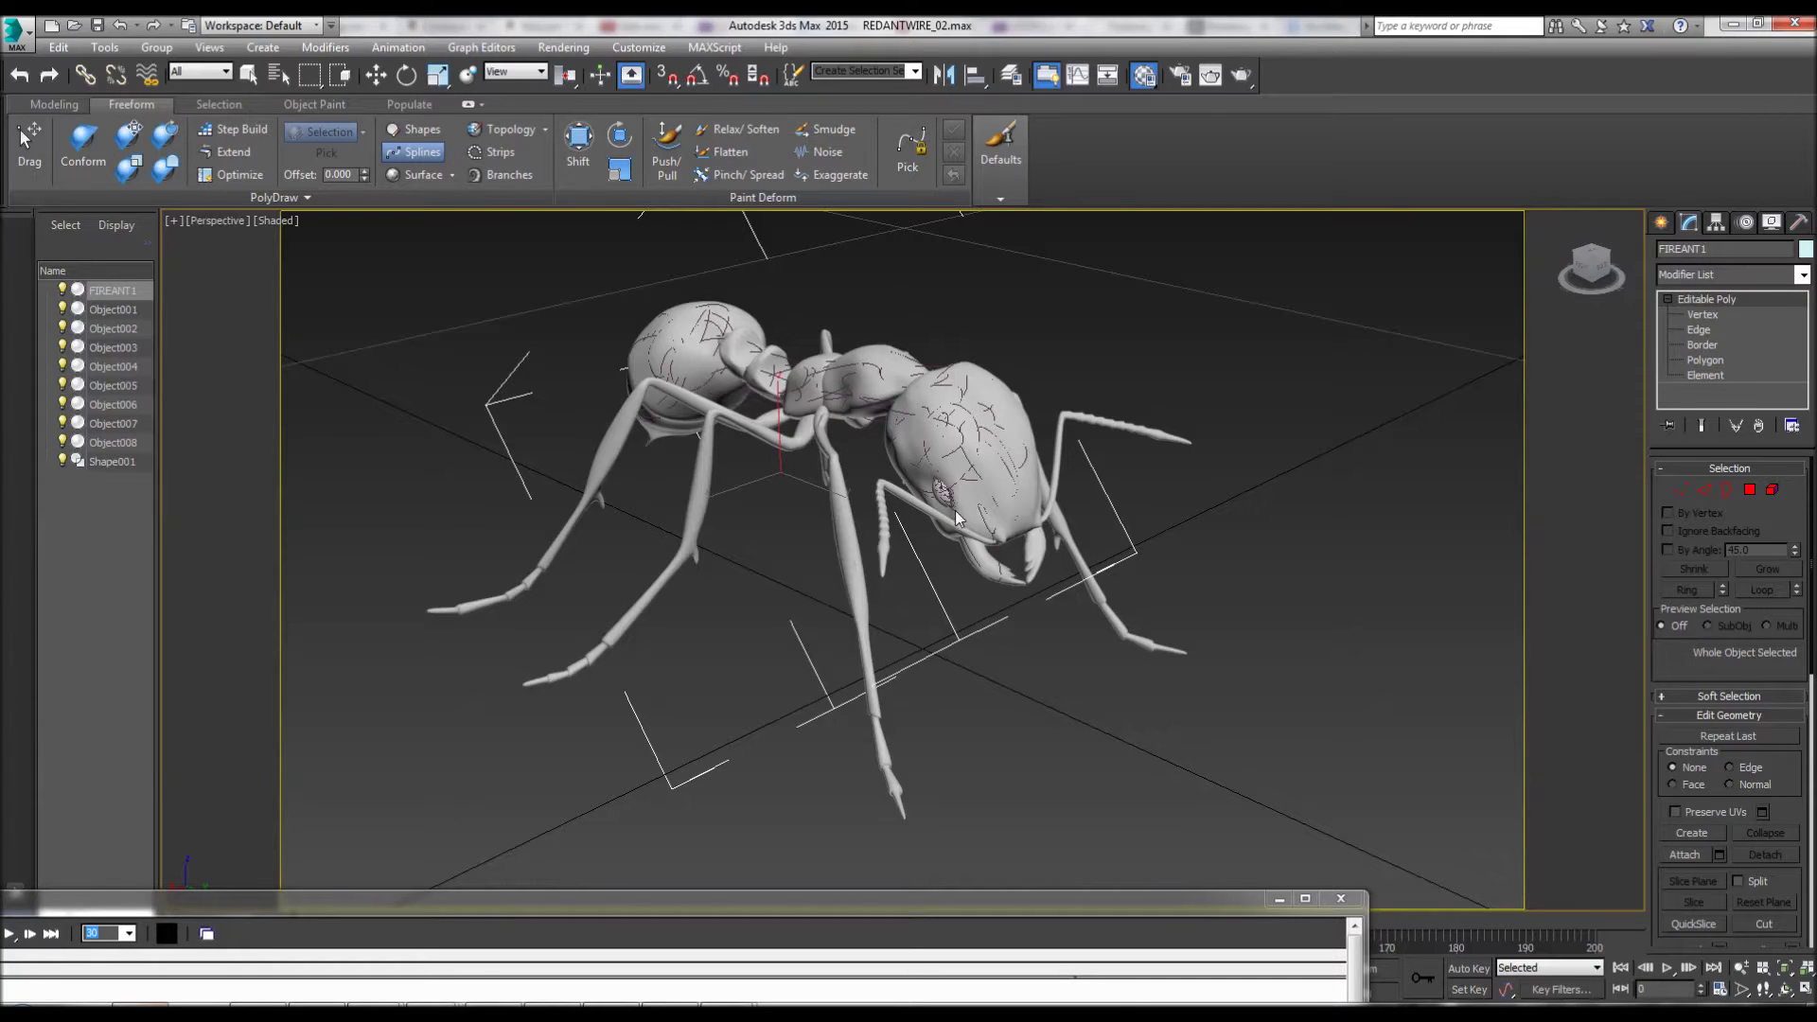
{"action": "right_click", "coordinate": [1008, 706]}
{"action": "left_click", "coordinate": [1008, 706]}
Step: Draw more scribbled splines across the opposite side of the FIREANT1 body, covering the head, eye, thorax and abdomen
{"action": "middle_click_drag", "start_coordinate": [1009, 679], "coordinate": [764, 577], "text": "alt"}
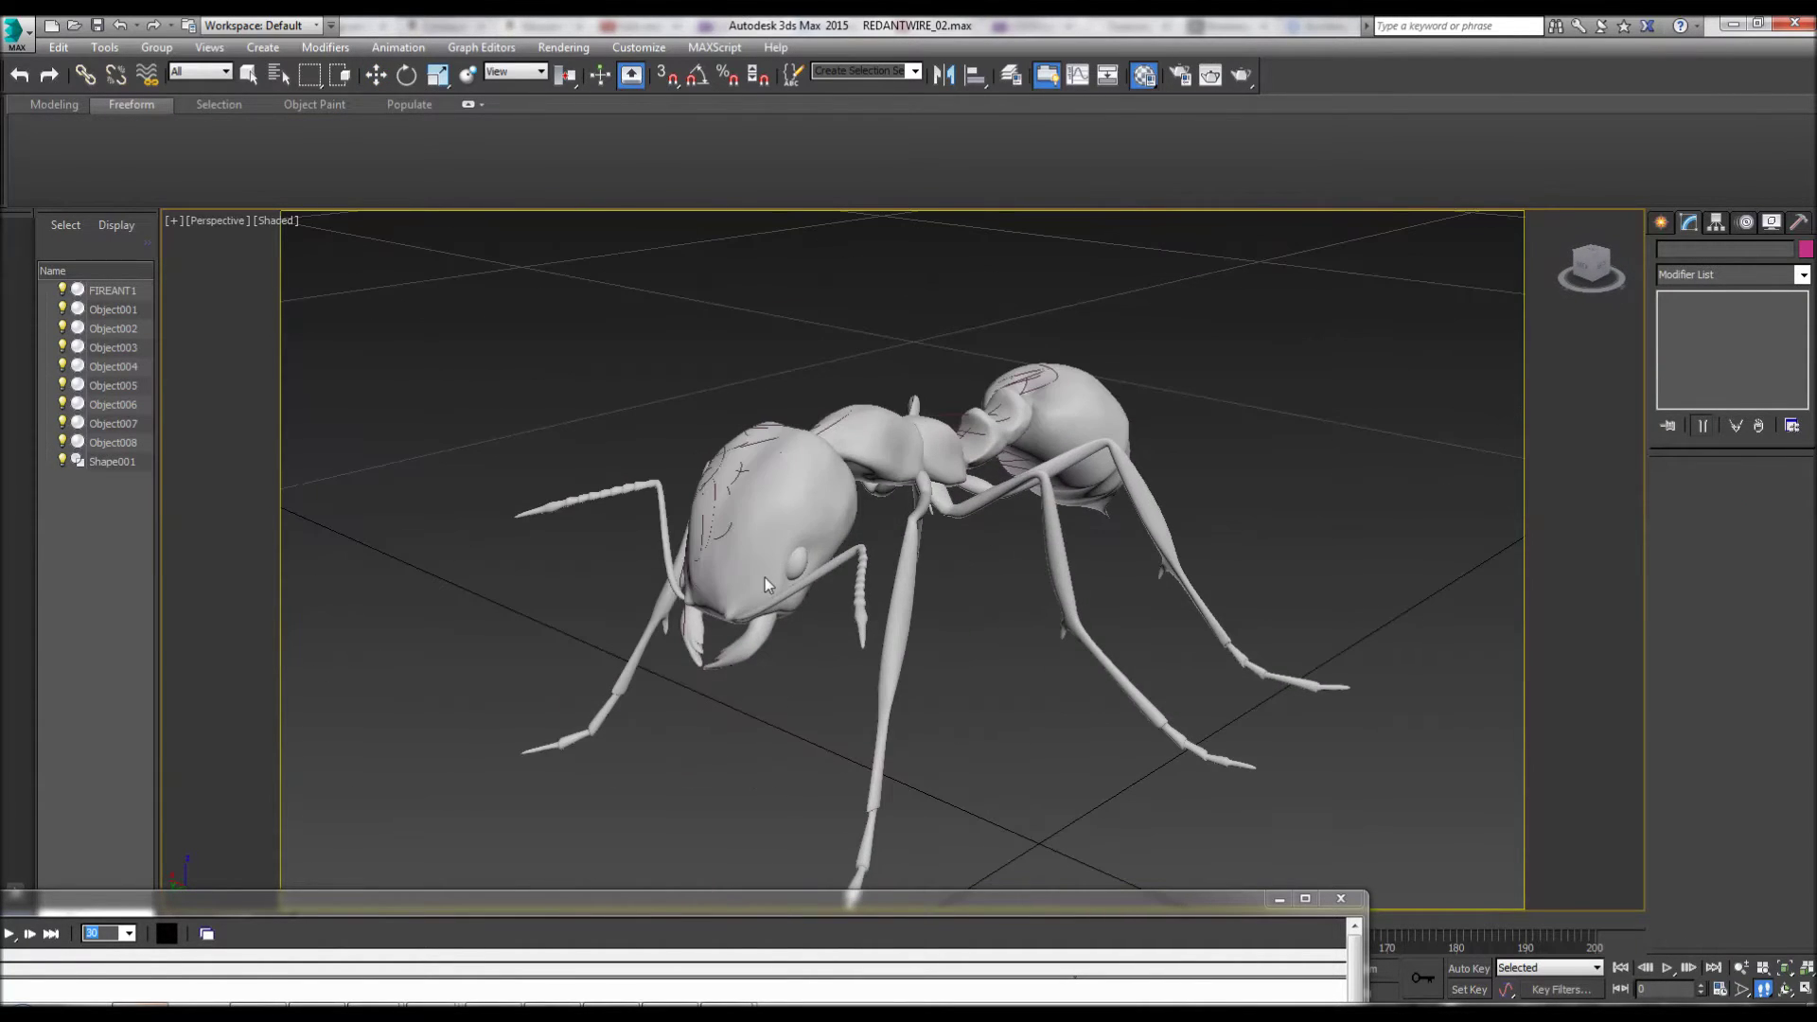
{"action": "left_click", "coordinate": [765, 526]}
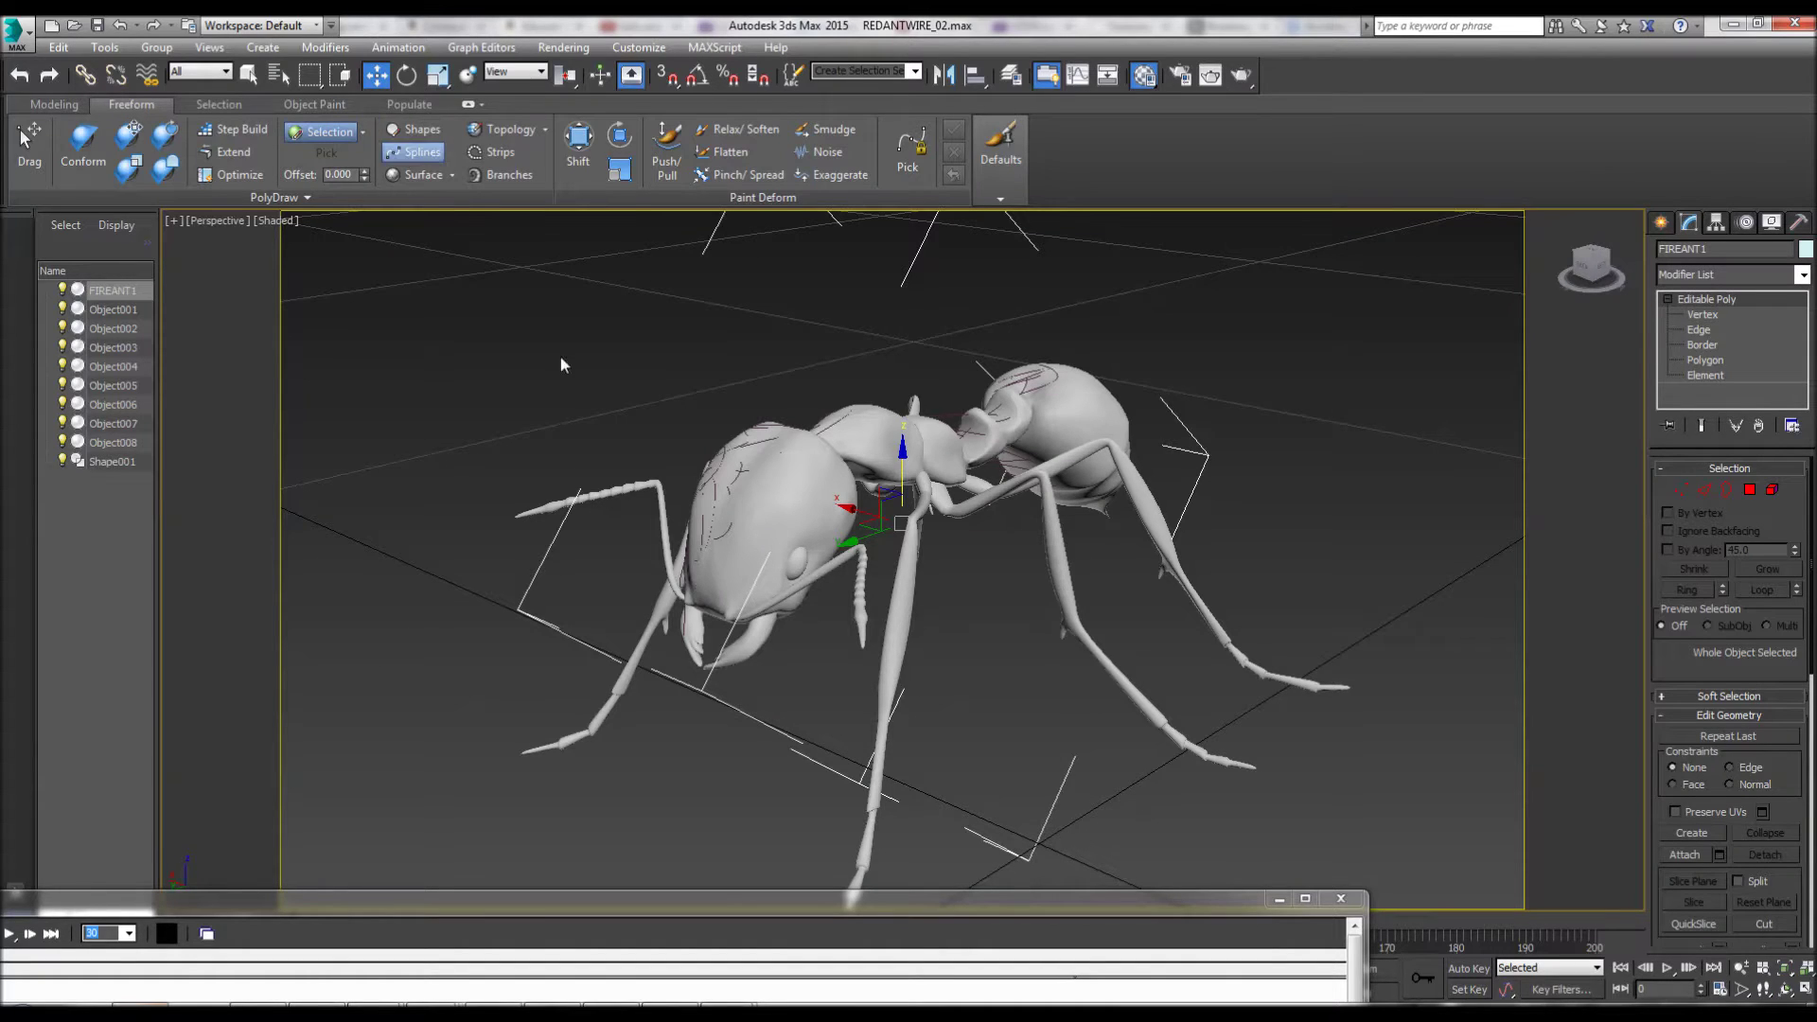
{"action": "key", "text": "q"}
{"action": "left_click_drag", "start_coordinate": [786, 563], "coordinate": [776, 540]}
{"action": "mouse_move", "coordinate": [797, 558]}
{"action": "left_mouse_down"}
{"action": "mouse_move", "coordinate": [799, 530]}
{"action": "mouse_move", "coordinate": [812, 538]}
{"action": "left_mouse_up"}
{"action": "left_click_drag", "start_coordinate": [785, 577], "coordinate": [773, 594]}
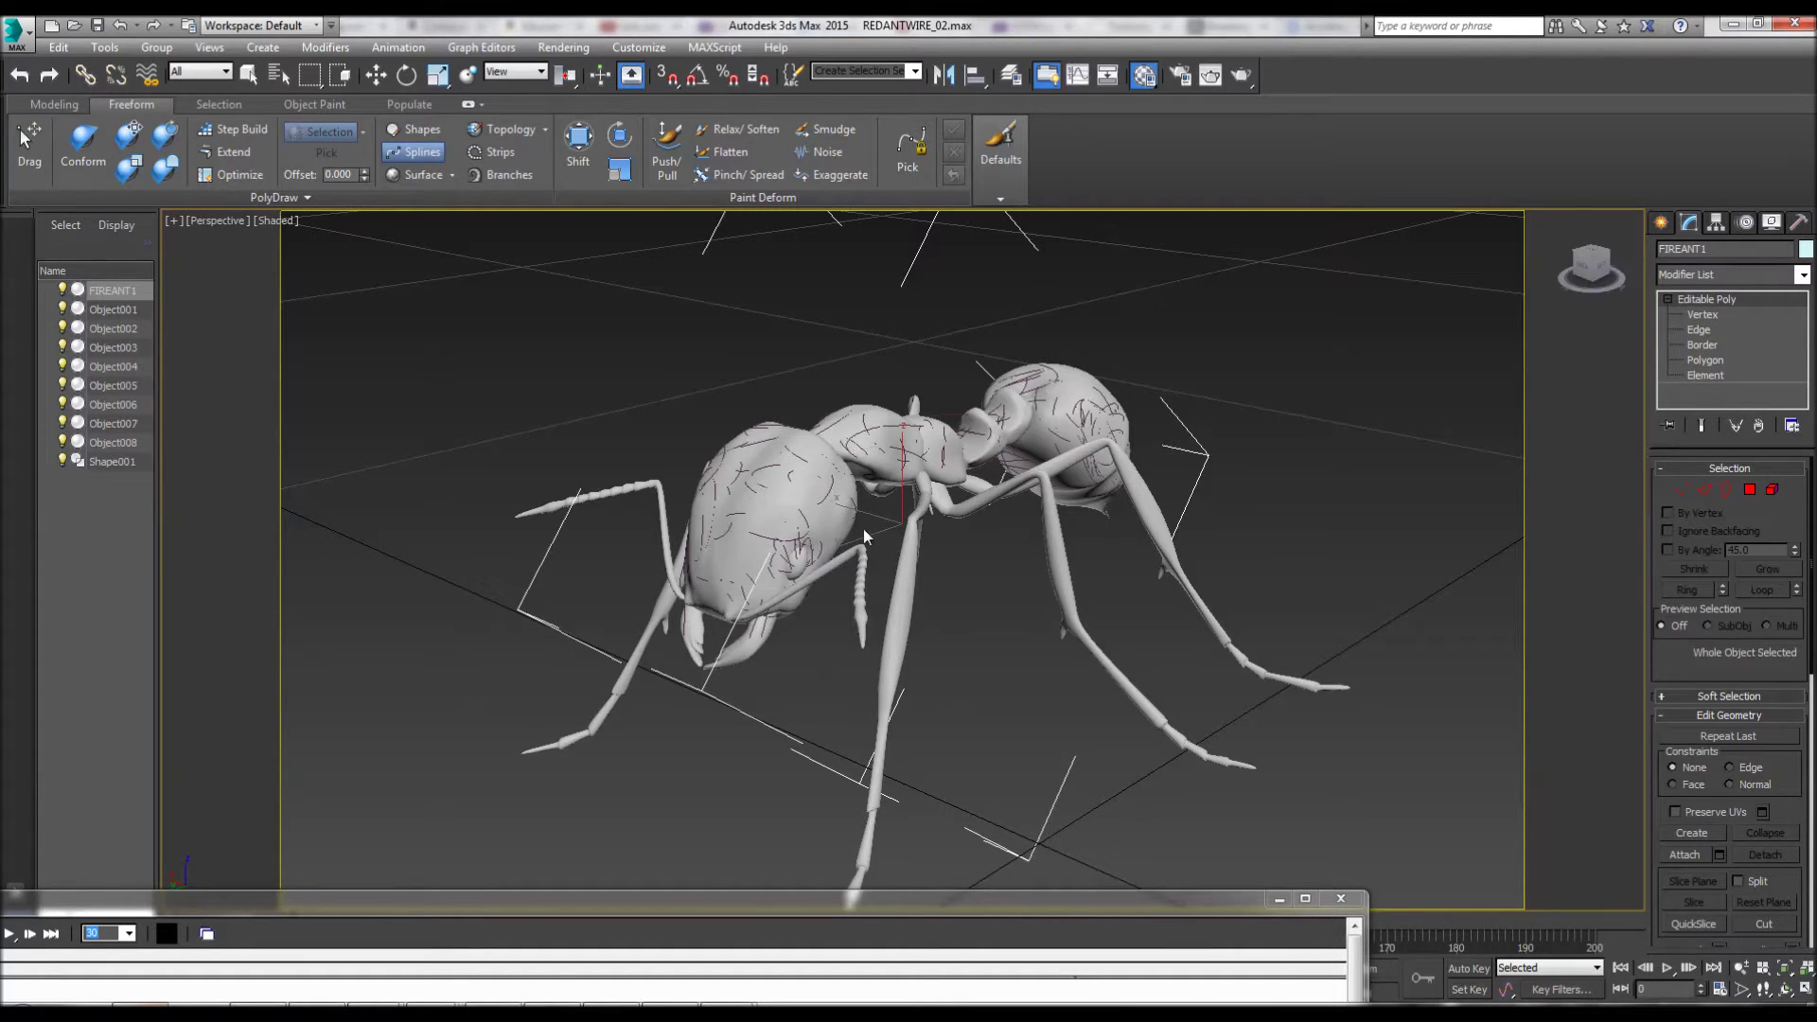
{"action": "key", "text": "w"}
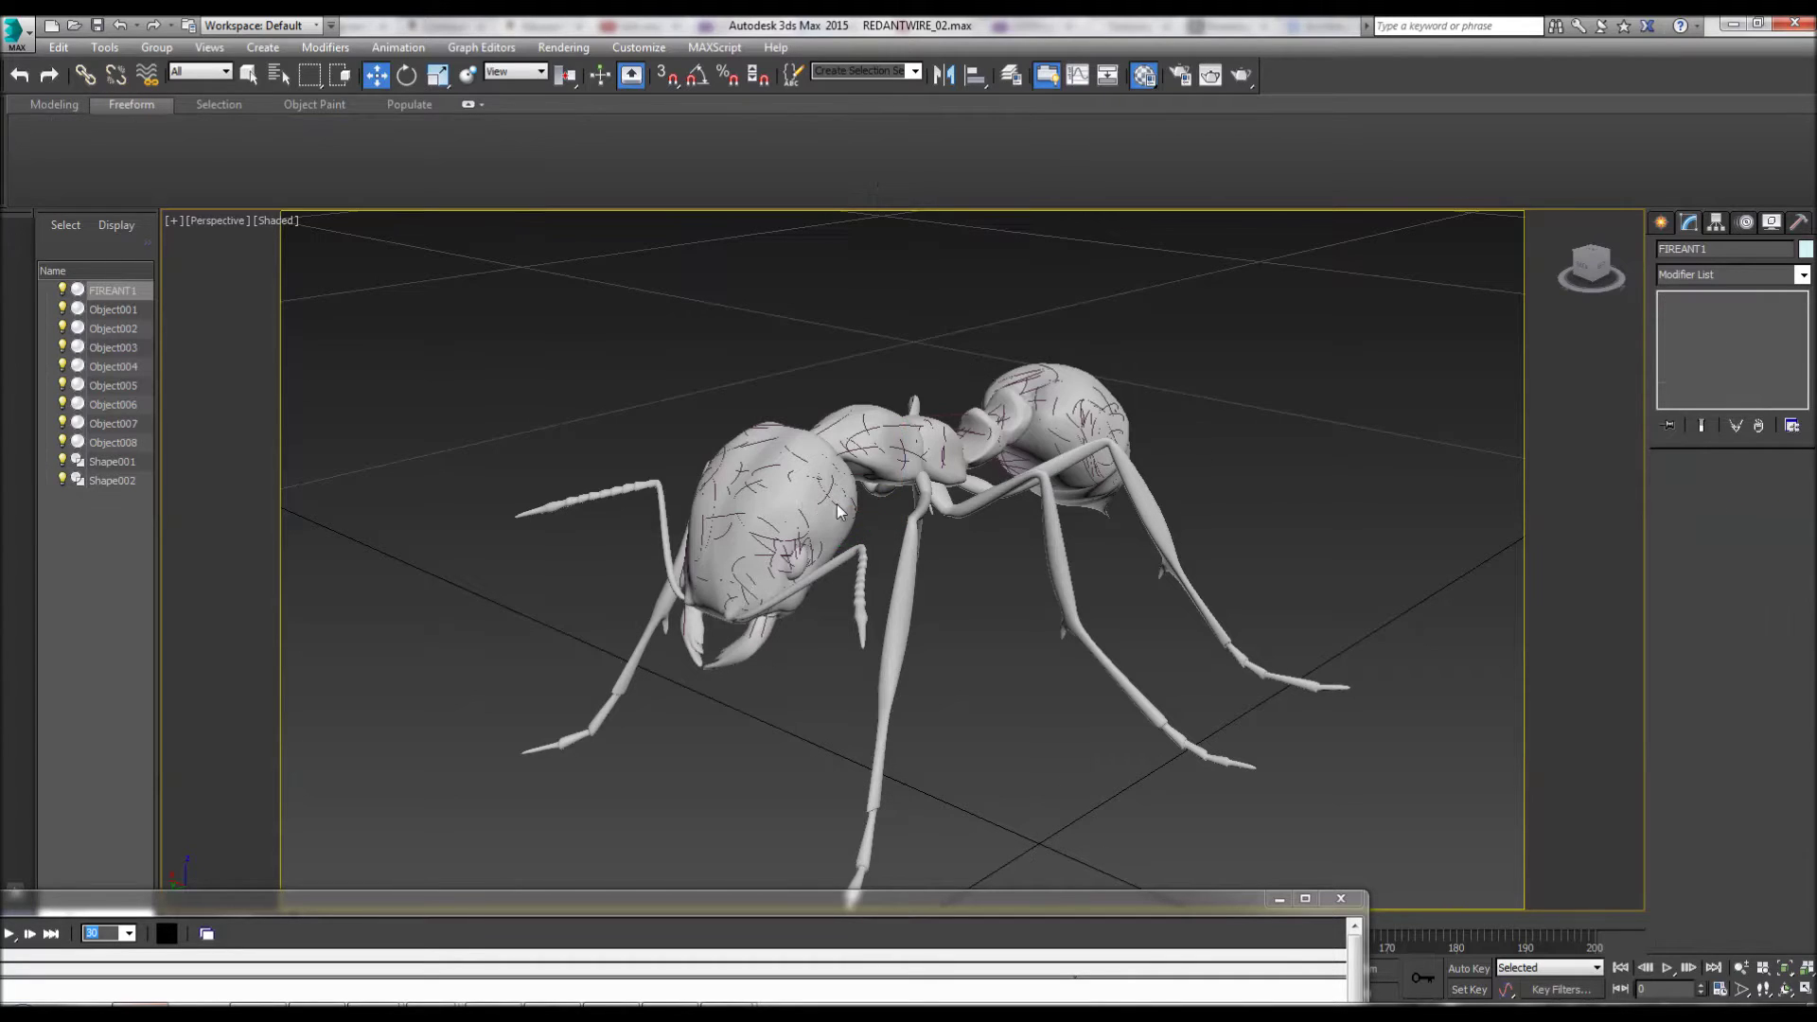
Step: Hide the FIREANT1 body mesh, leaving the drawn splines and the legs visible
{"action": "right_click", "coordinate": [797, 496]}
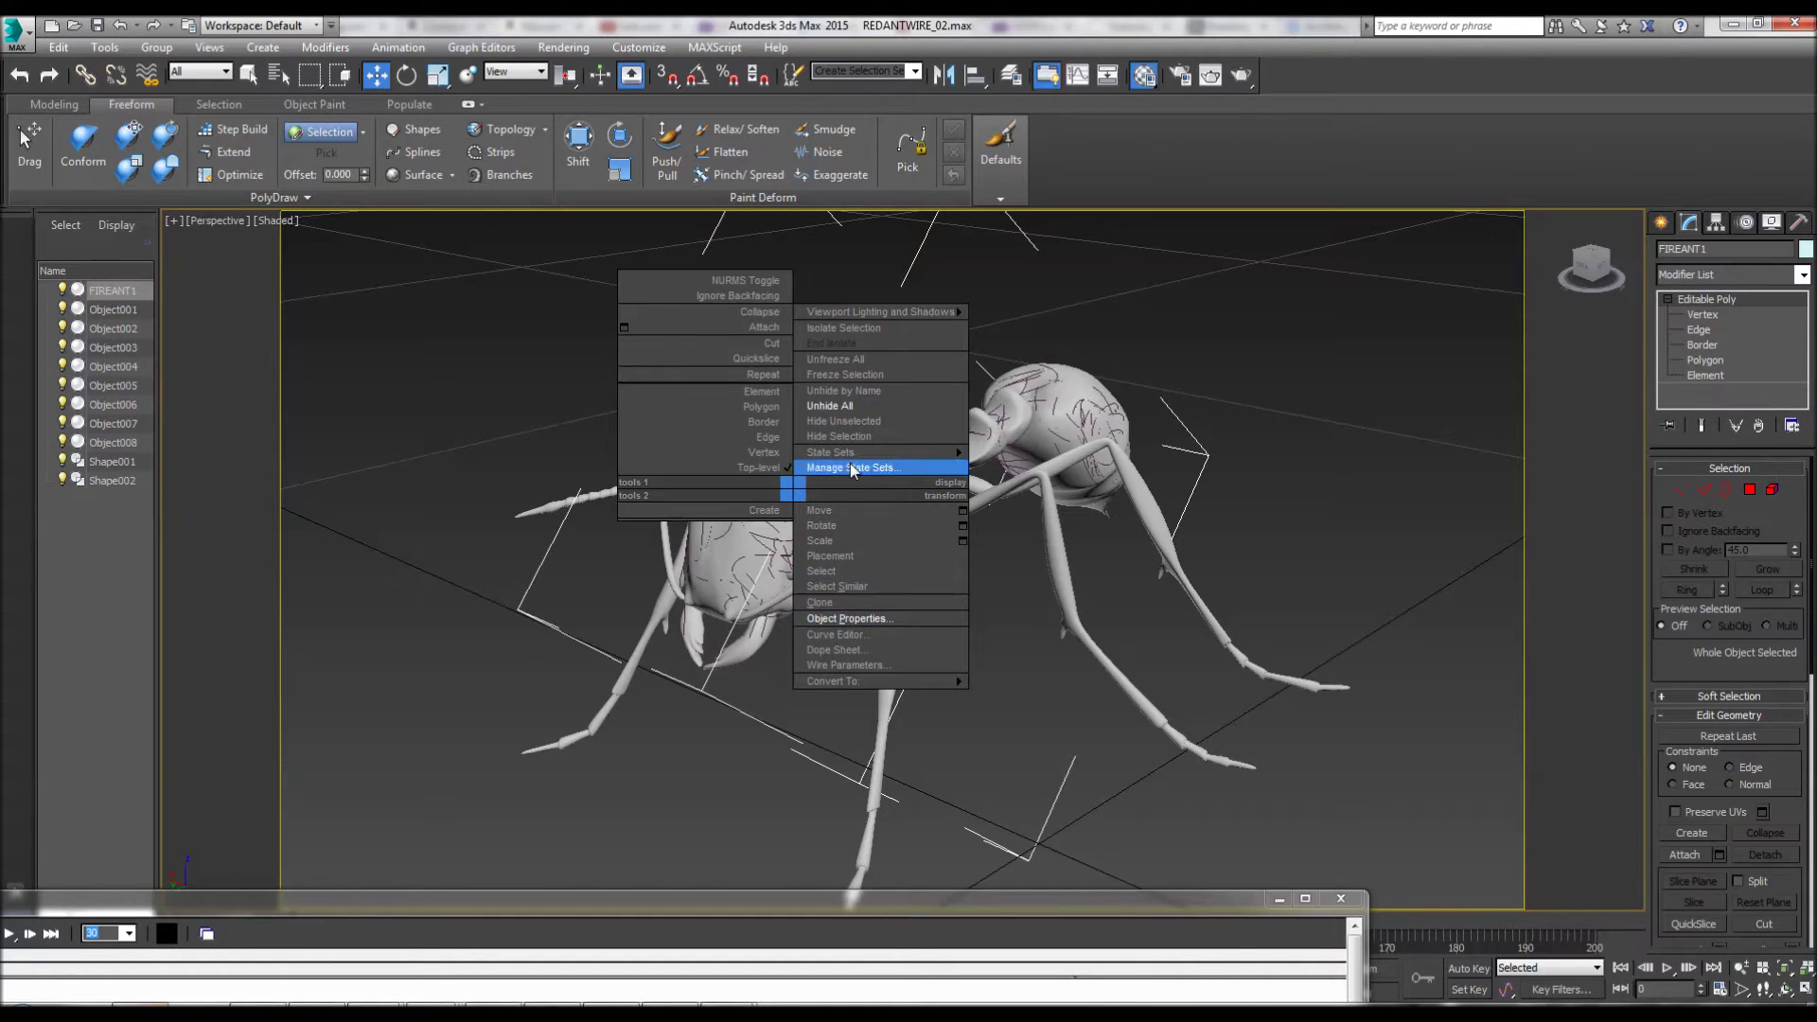
{"action": "left_click", "coordinate": [834, 438]}
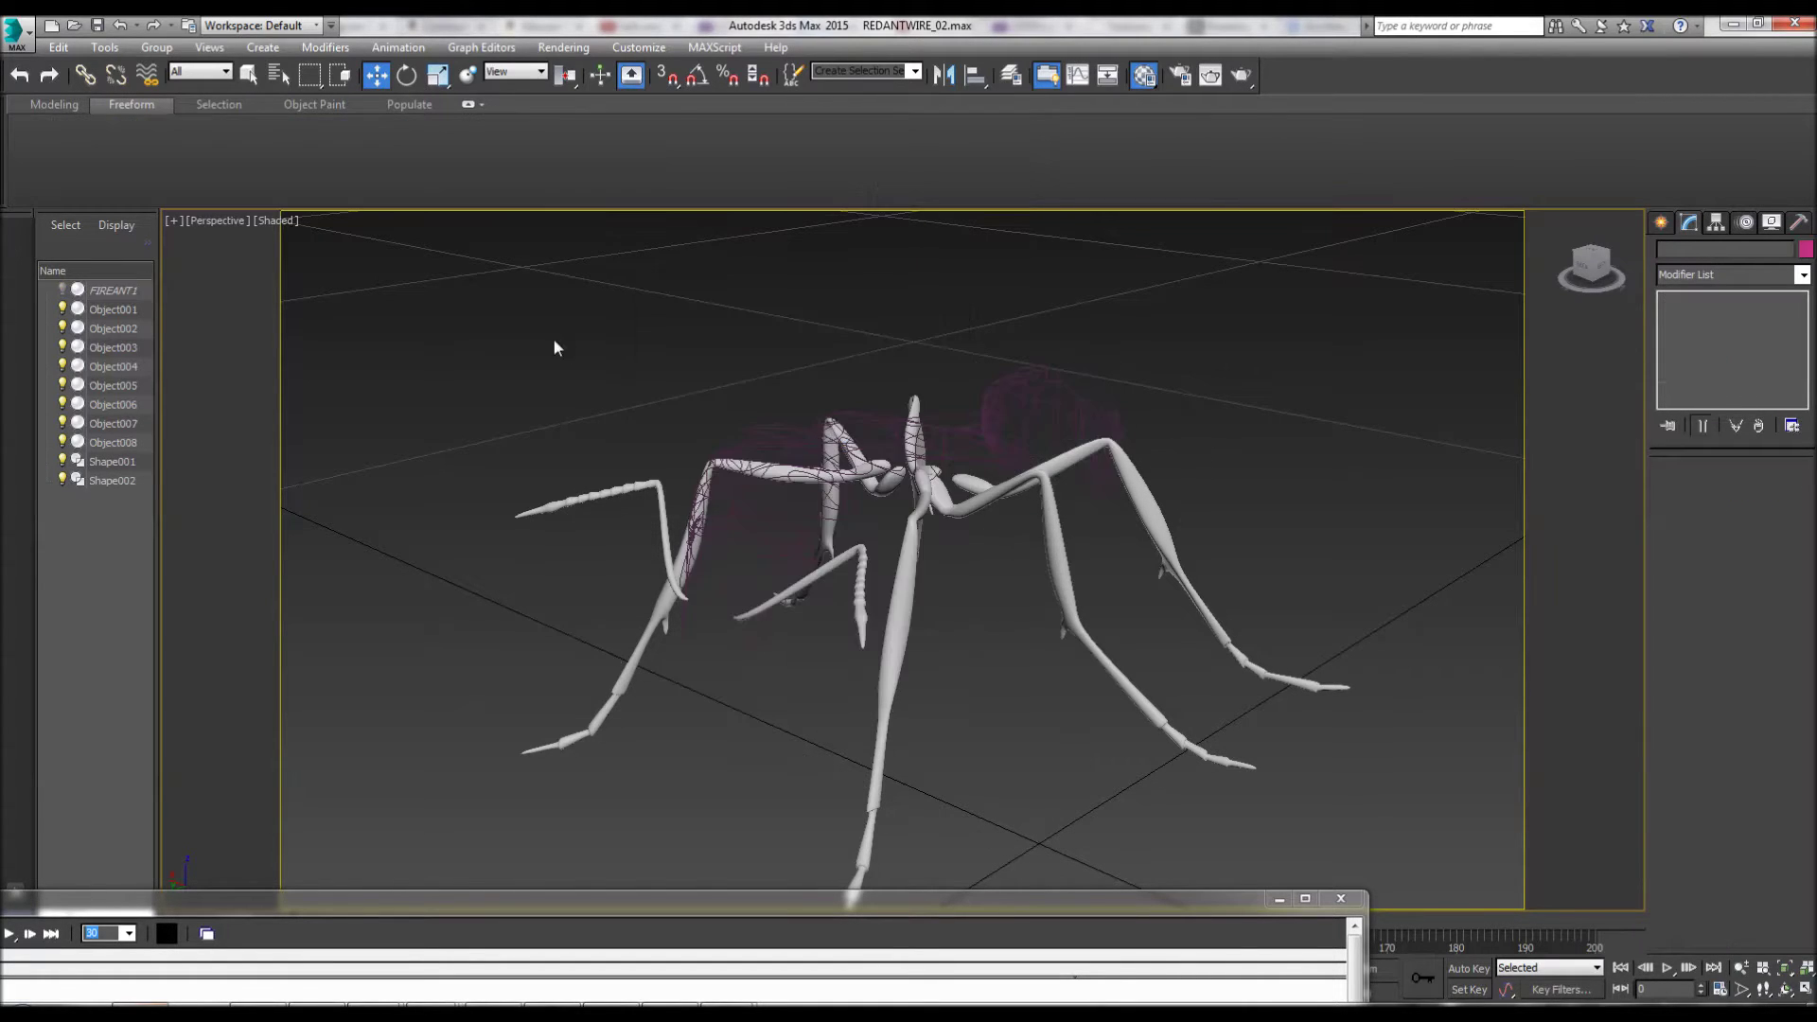
{"action": "middle_click_drag", "start_coordinate": [573, 377], "coordinate": [846, 383], "text": "alt"}
{"action": "key", "text": "w"}
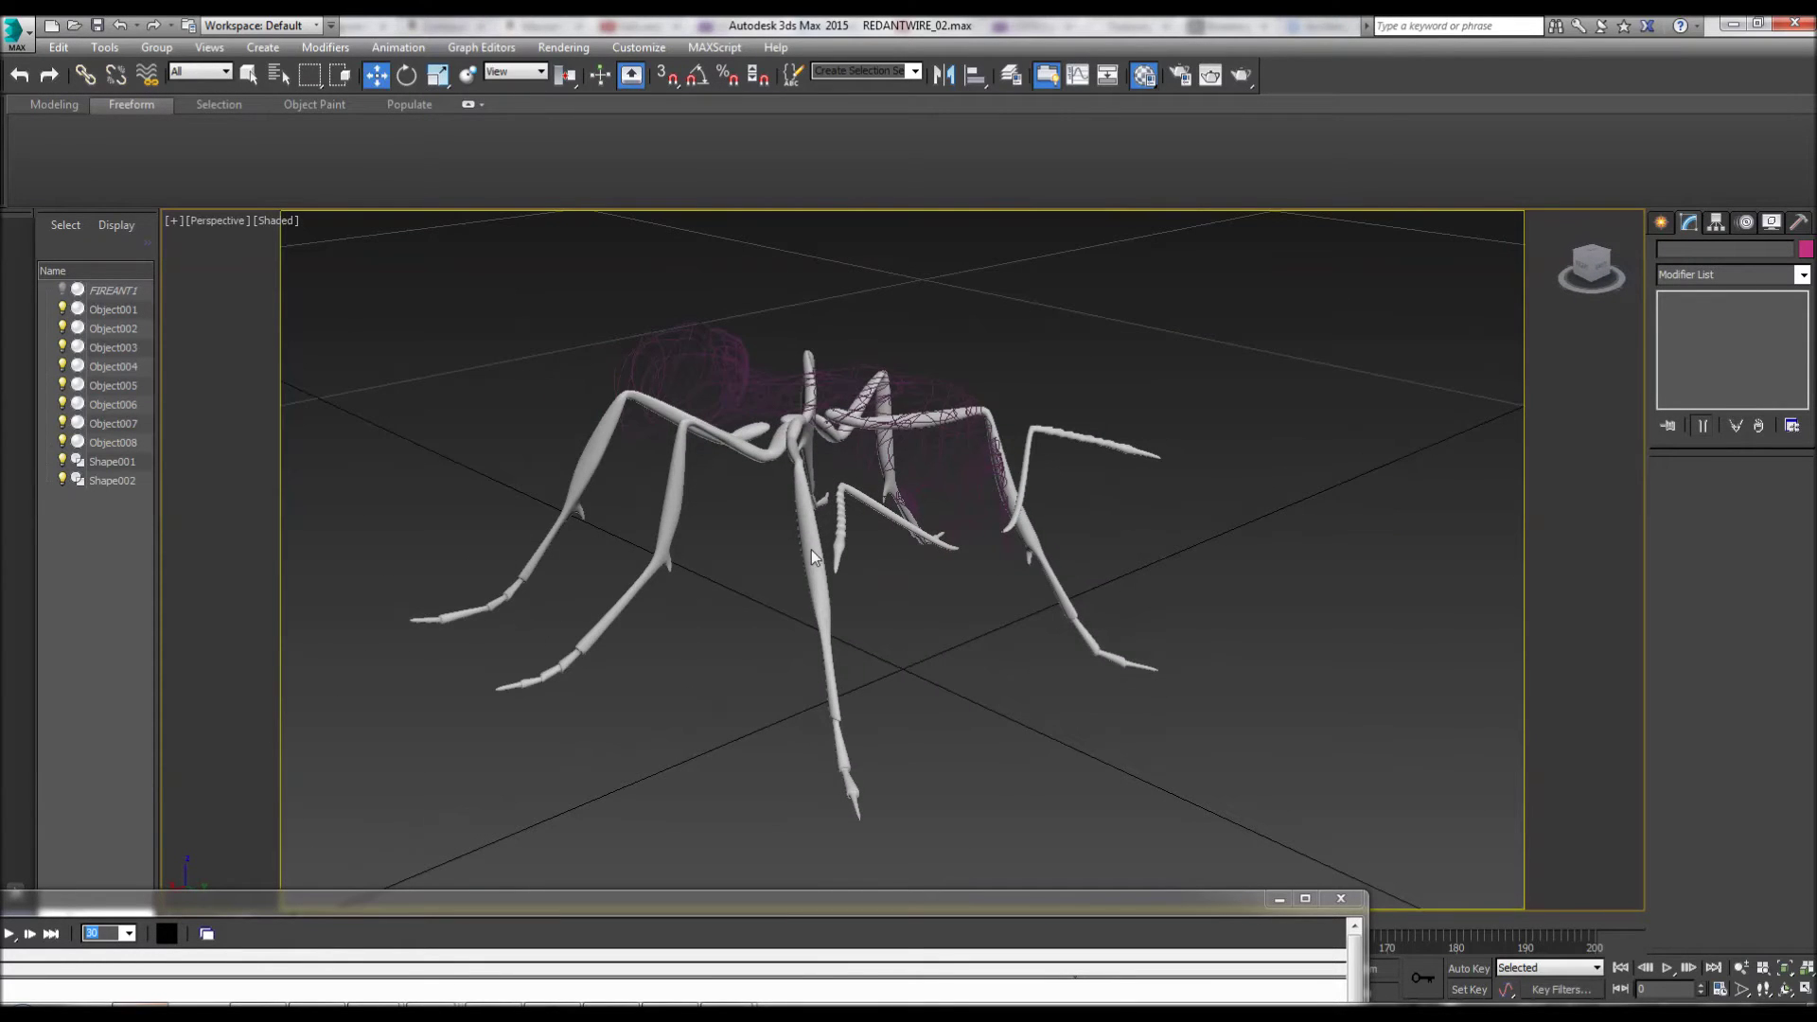
Step: Draw scribbled PolyDraw splines along the near front leg, Object001, and deselect it
{"action": "left_click", "coordinate": [810, 549]}
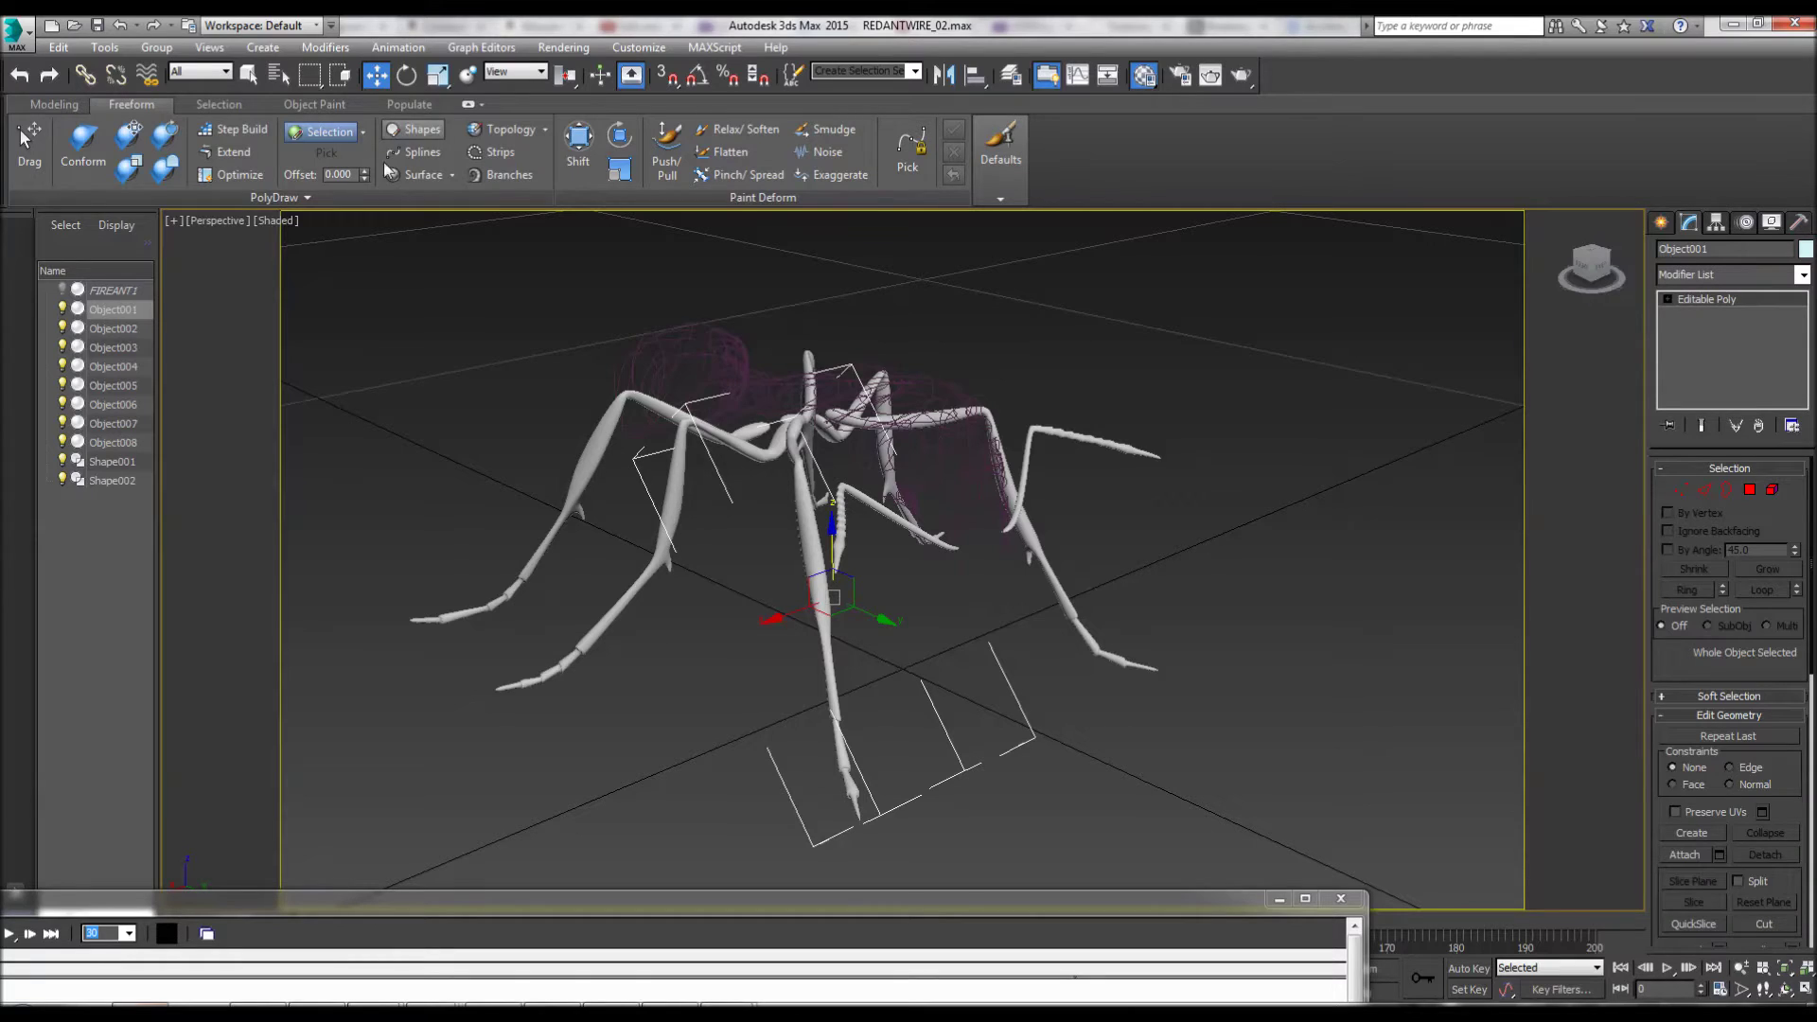
{"action": "left_click", "coordinate": [413, 151]}
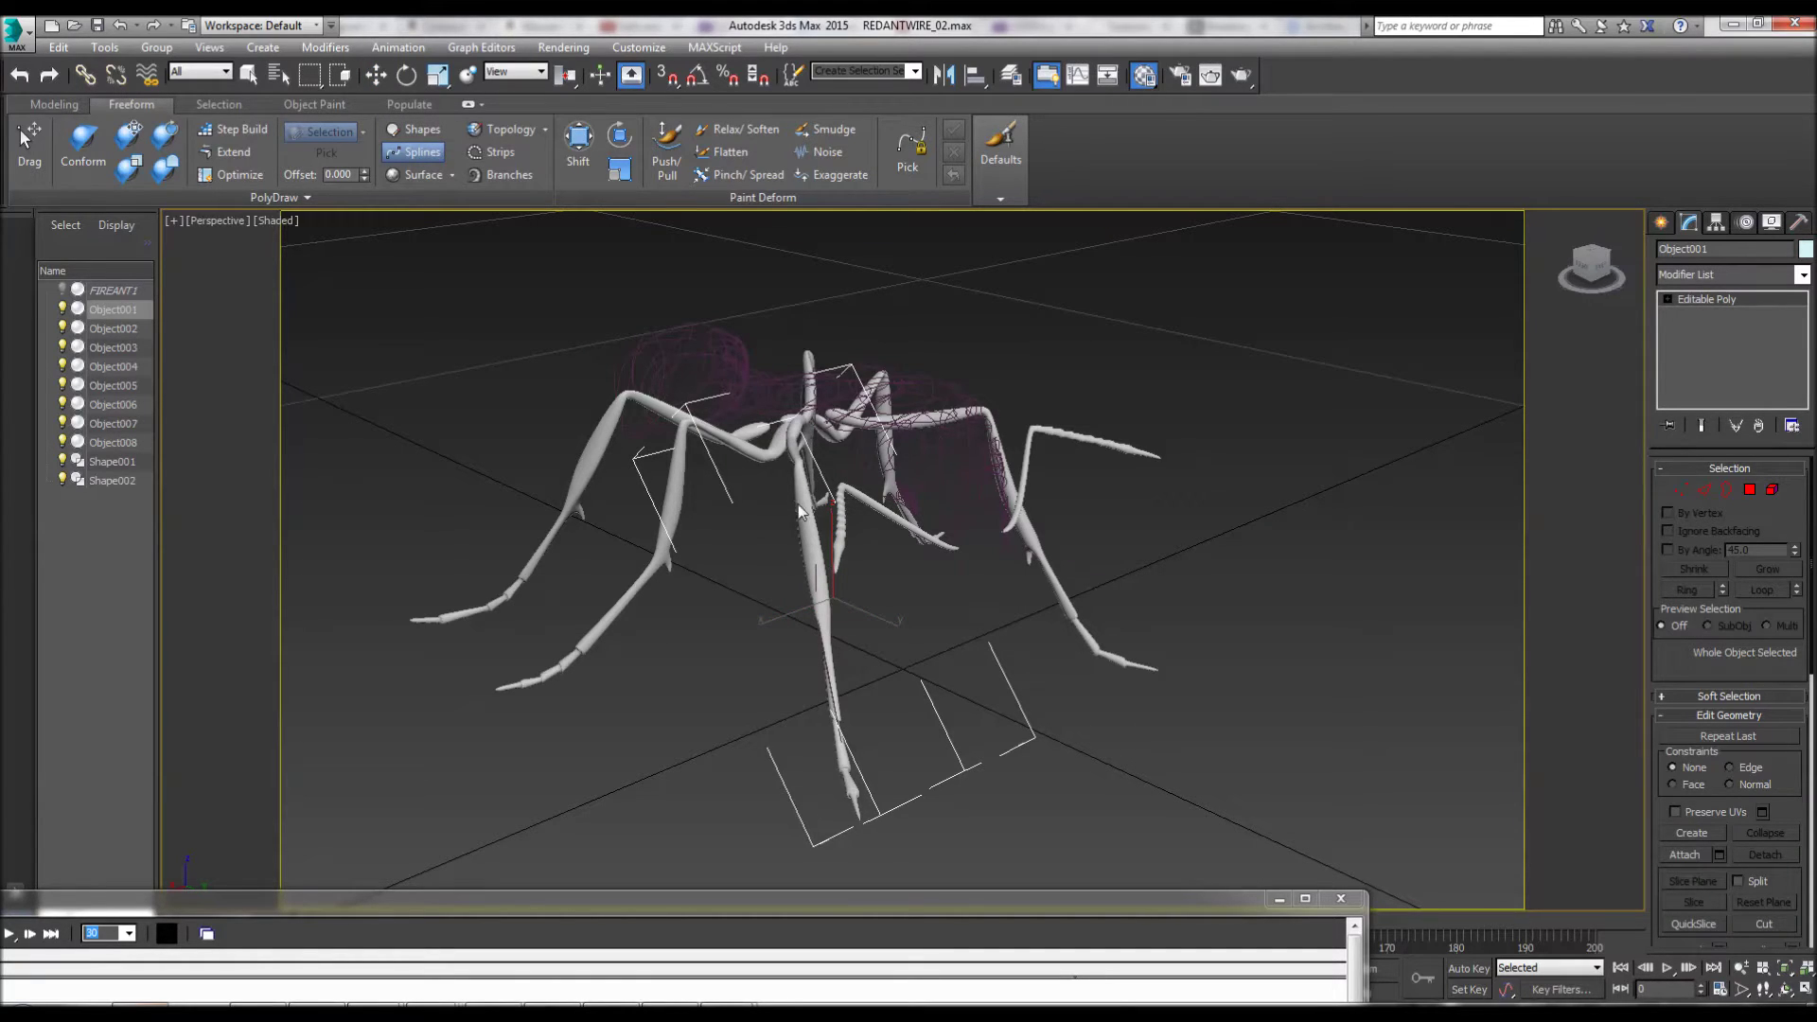
{"action": "left_click_drag", "start_coordinate": [798, 504], "coordinate": [805, 488]}
{"action": "right_click", "coordinate": [723, 602]}
{"action": "left_click", "coordinate": [694, 673]}
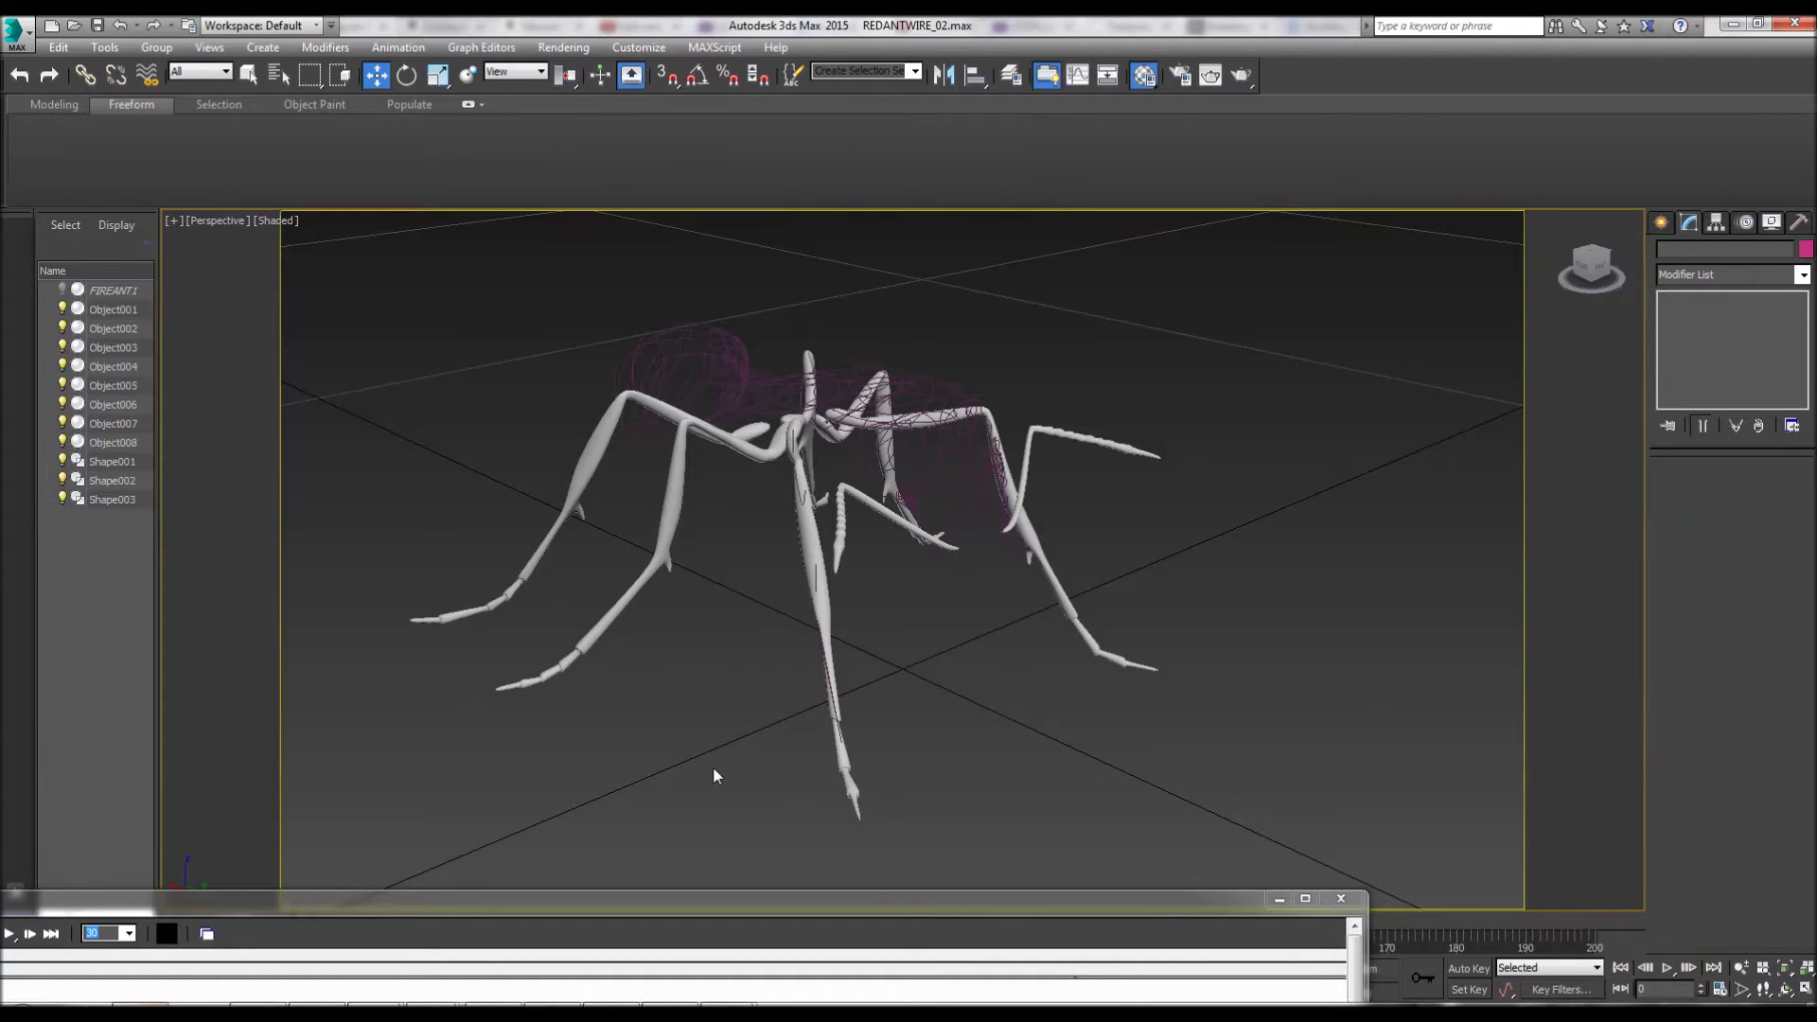
Step: Draw PolyDraw splines on the near middle leg, Object002
{"action": "left_click_drag", "start_coordinate": [882, 905], "coordinate": [748, 819]}
{"action": "left_click", "coordinate": [680, 492]}
{"action": "left_click", "coordinate": [677, 454]}
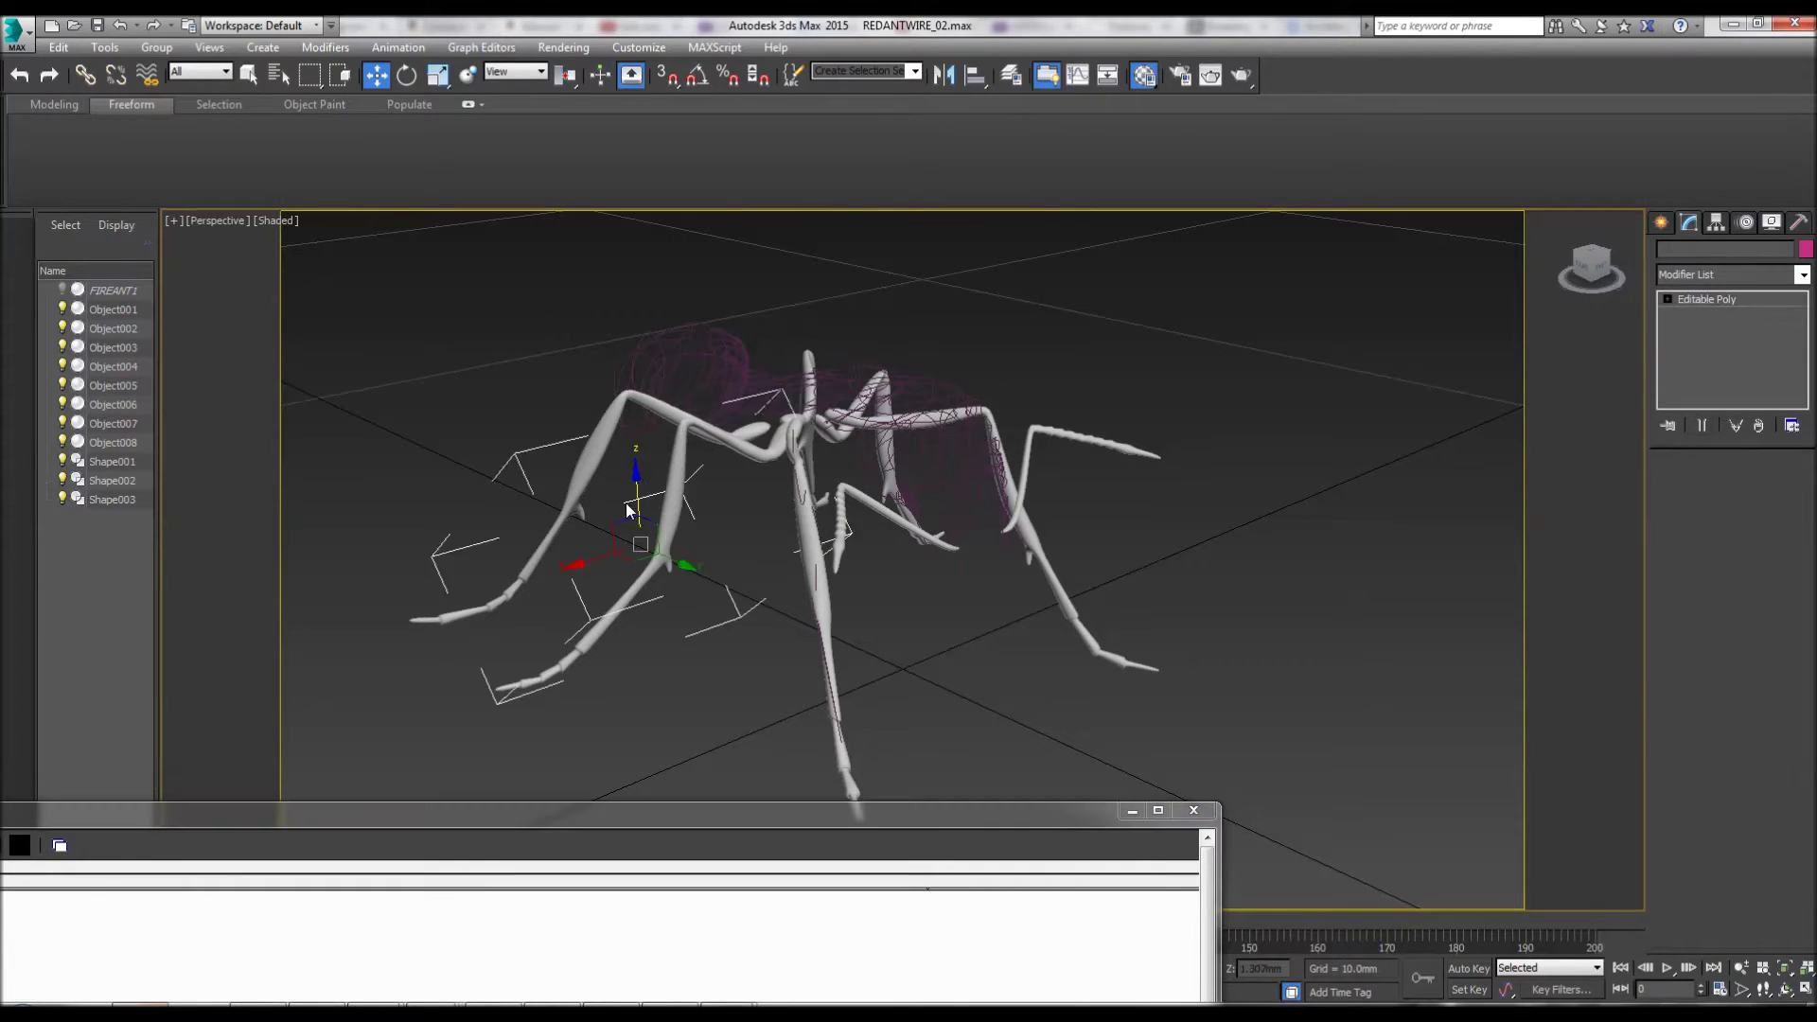
{"action": "left_click", "coordinate": [391, 154]}
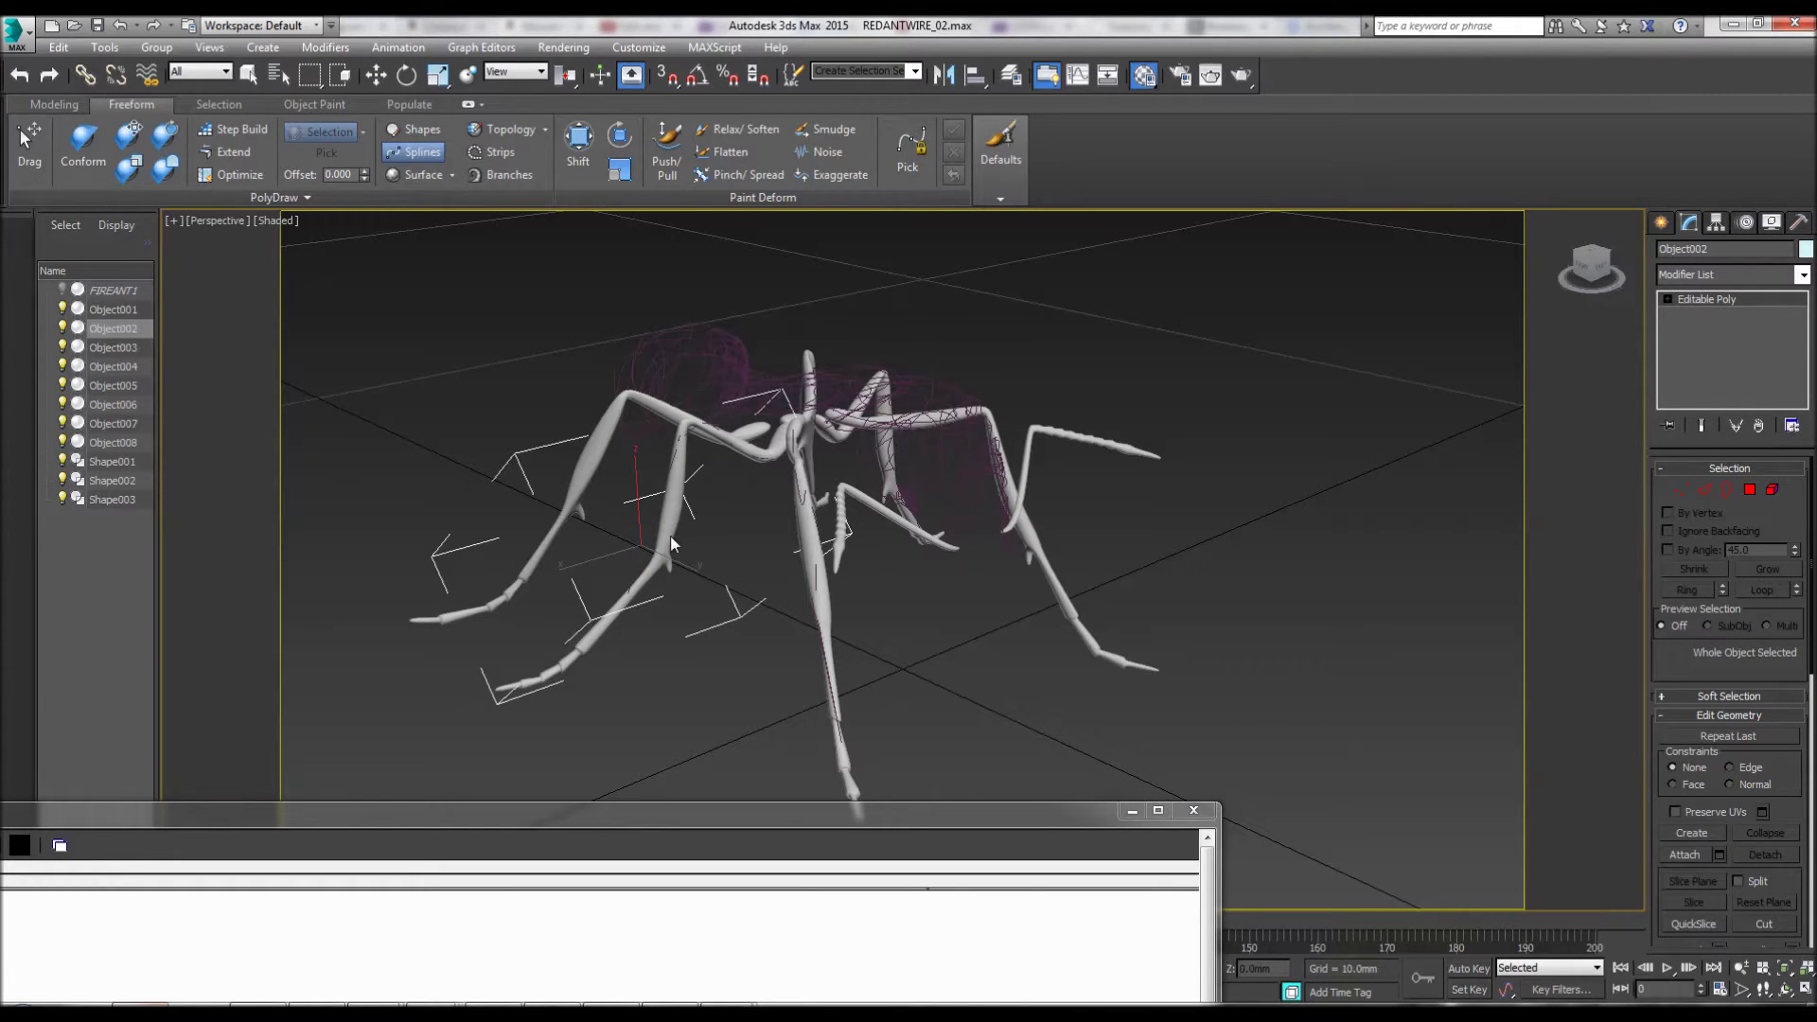
{"action": "right_click", "coordinate": [553, 671]}
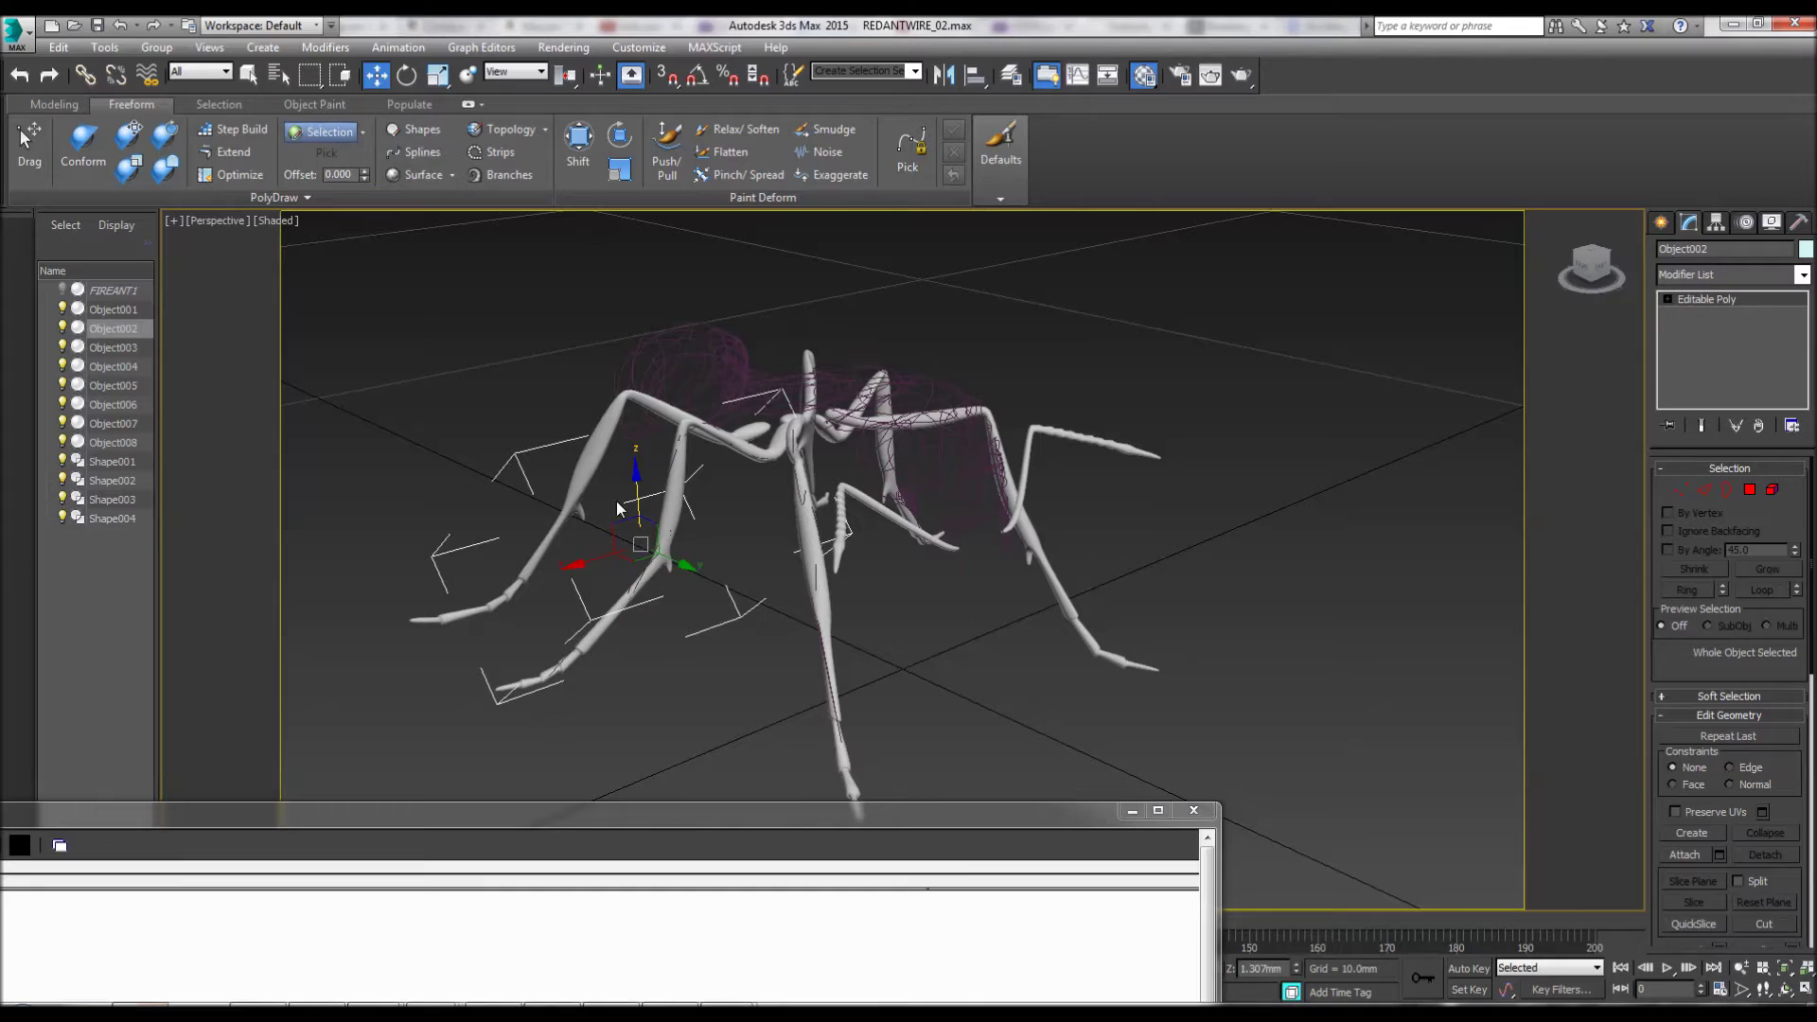
Step: Draw PolyDraw splines on the near rear leg, Object003
{"action": "left_click", "coordinate": [587, 456]}
{"action": "left_click", "coordinate": [413, 151]}
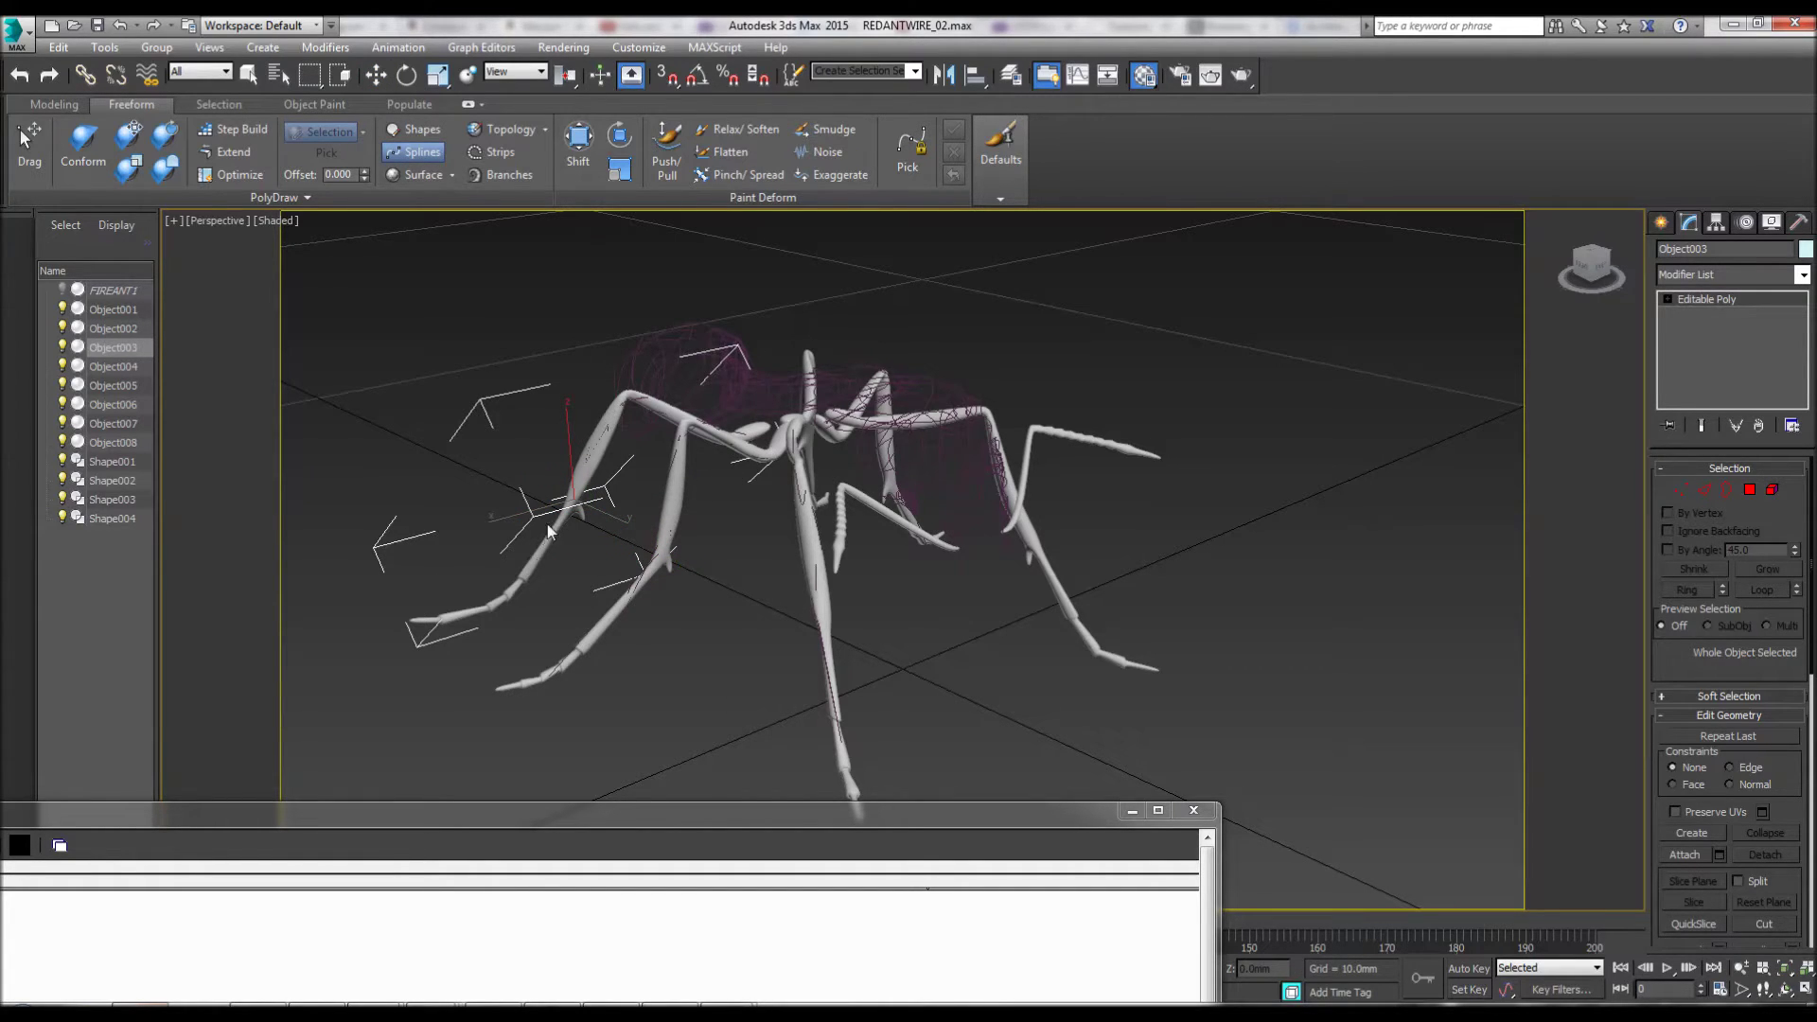
{"action": "right_click", "coordinate": [454, 700]}
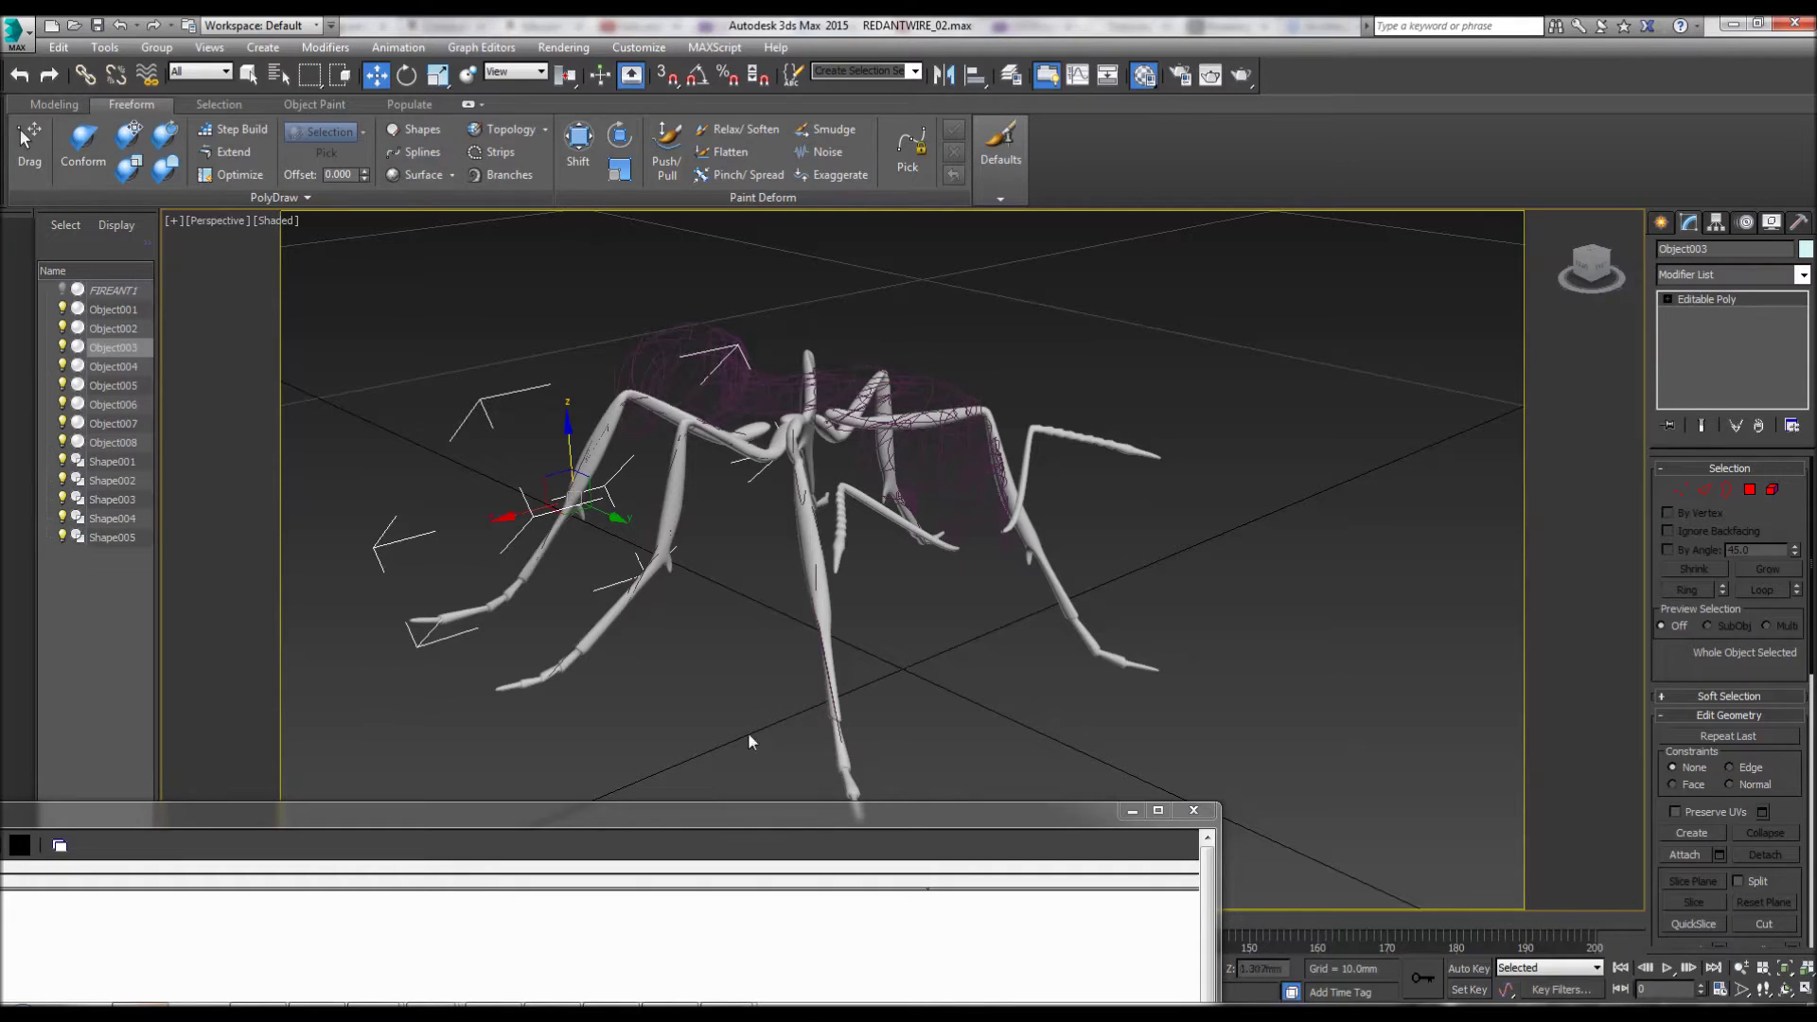
Step: Hide the three finished near leg meshes, Object001, Object002 and Object003
{"action": "left_click", "coordinate": [825, 613]}
{"action": "right_click", "coordinate": [825, 615]}
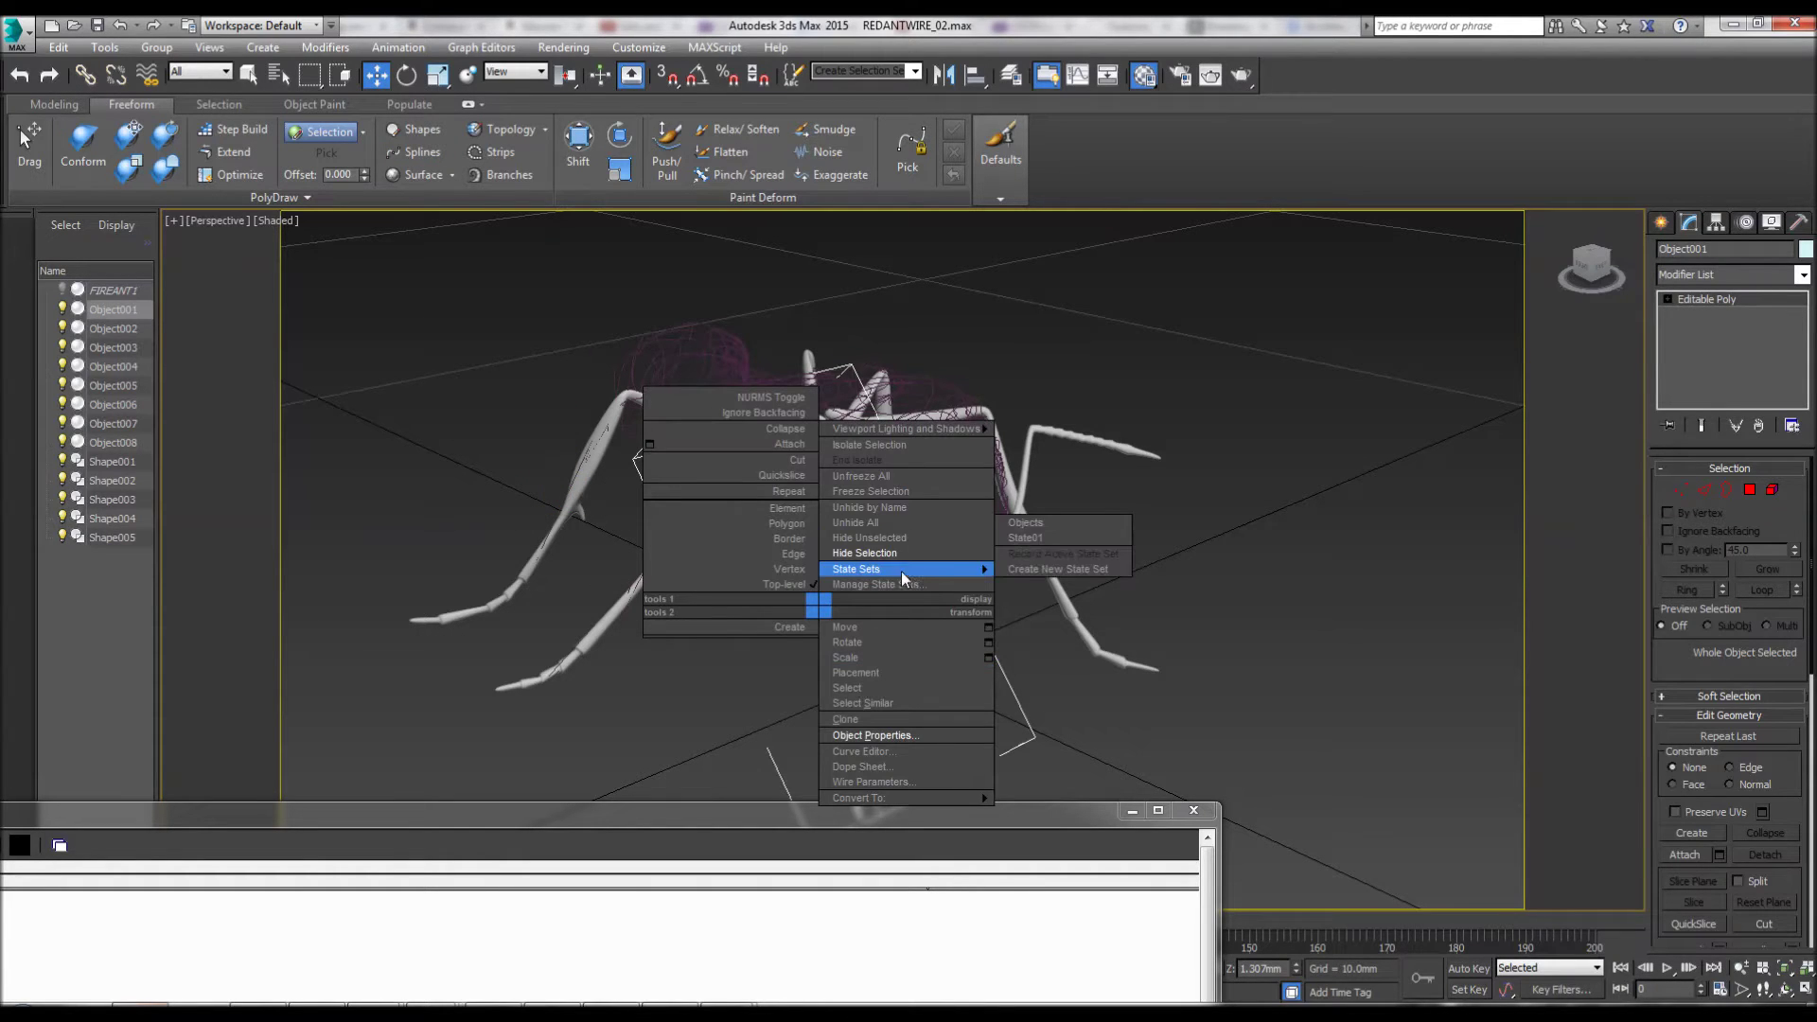
{"action": "left_click", "coordinate": [900, 553]}
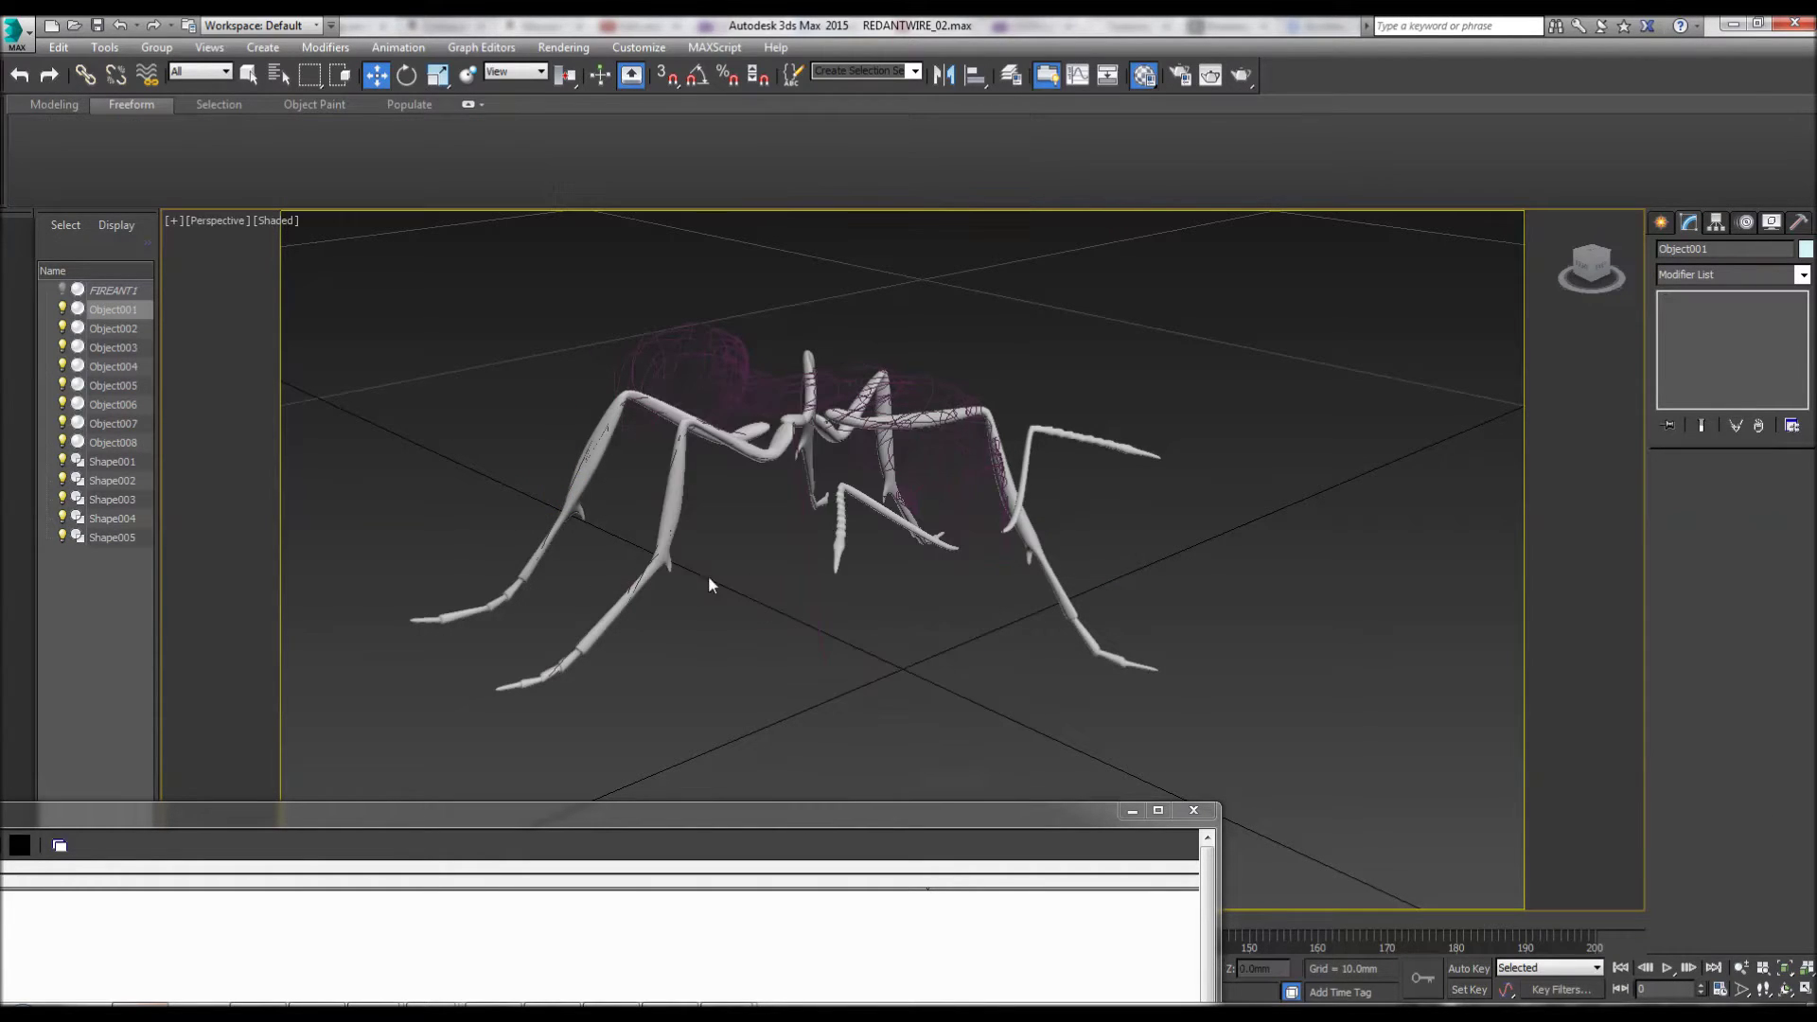
{"action": "left_click", "coordinate": [659, 561]}
{"action": "right_click", "coordinate": [659, 559]}
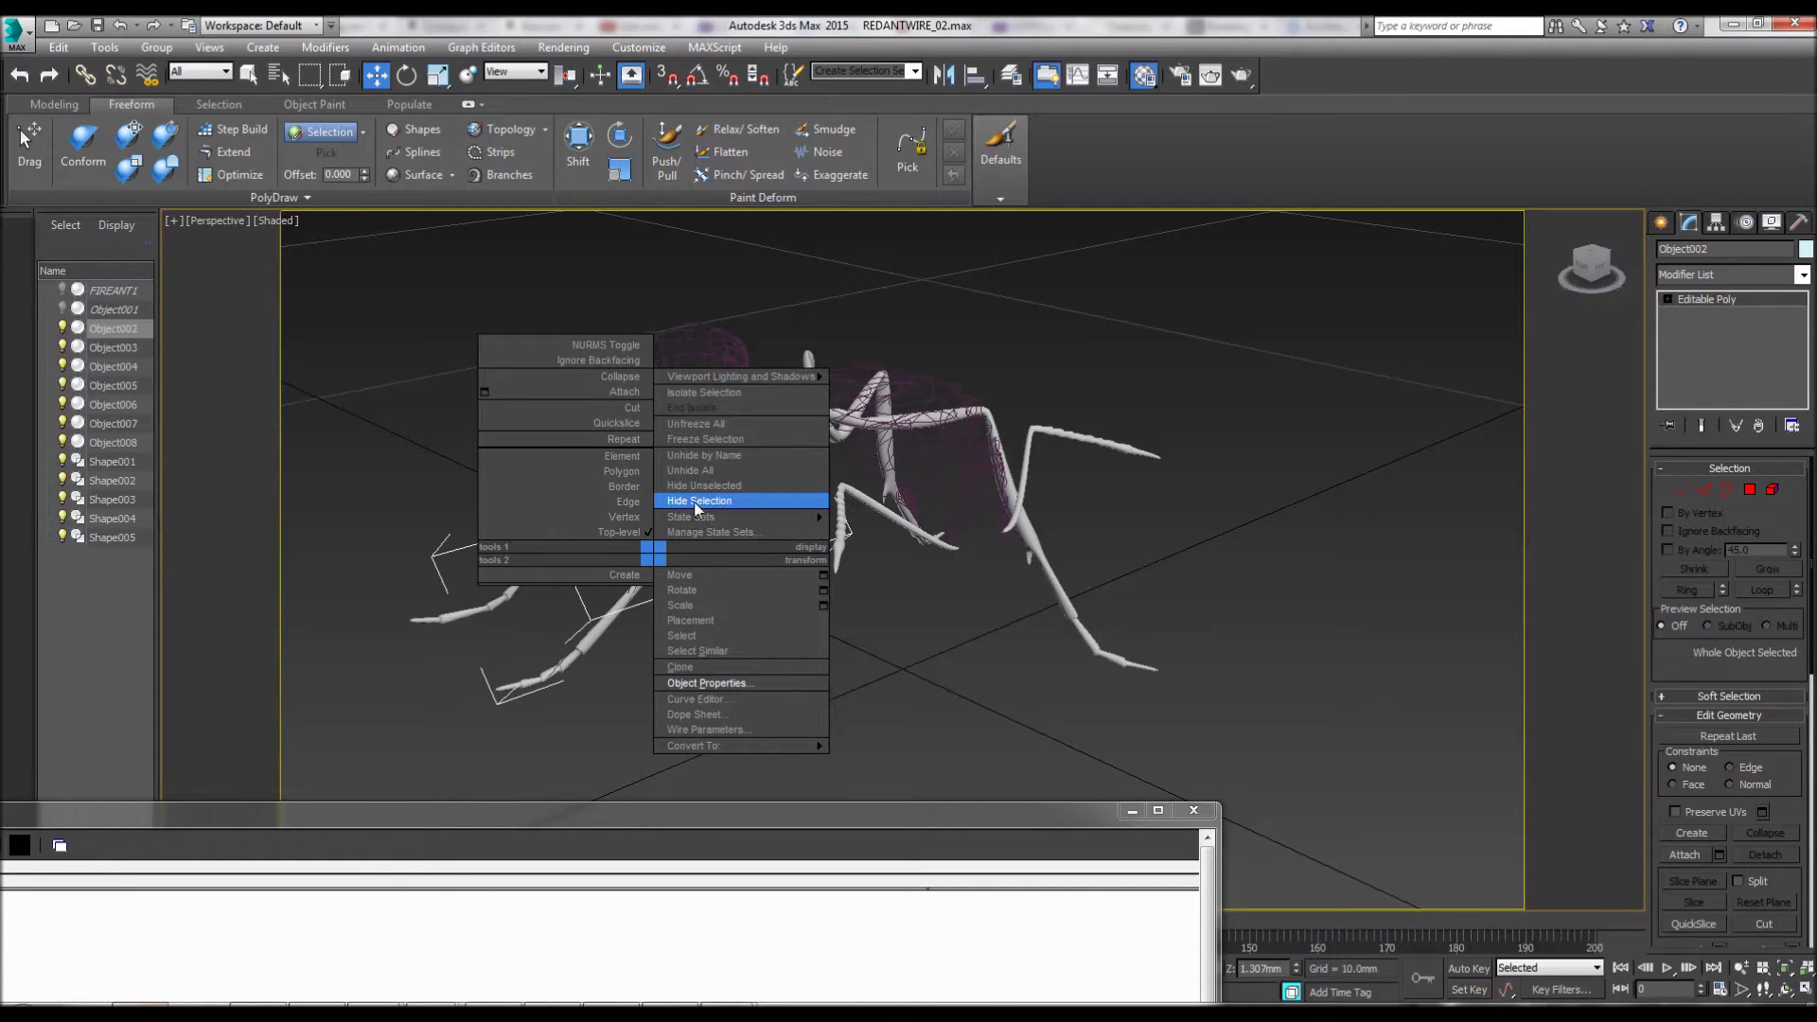
{"action": "left_click", "coordinate": [698, 501]}
{"action": "left_click", "coordinate": [588, 468]}
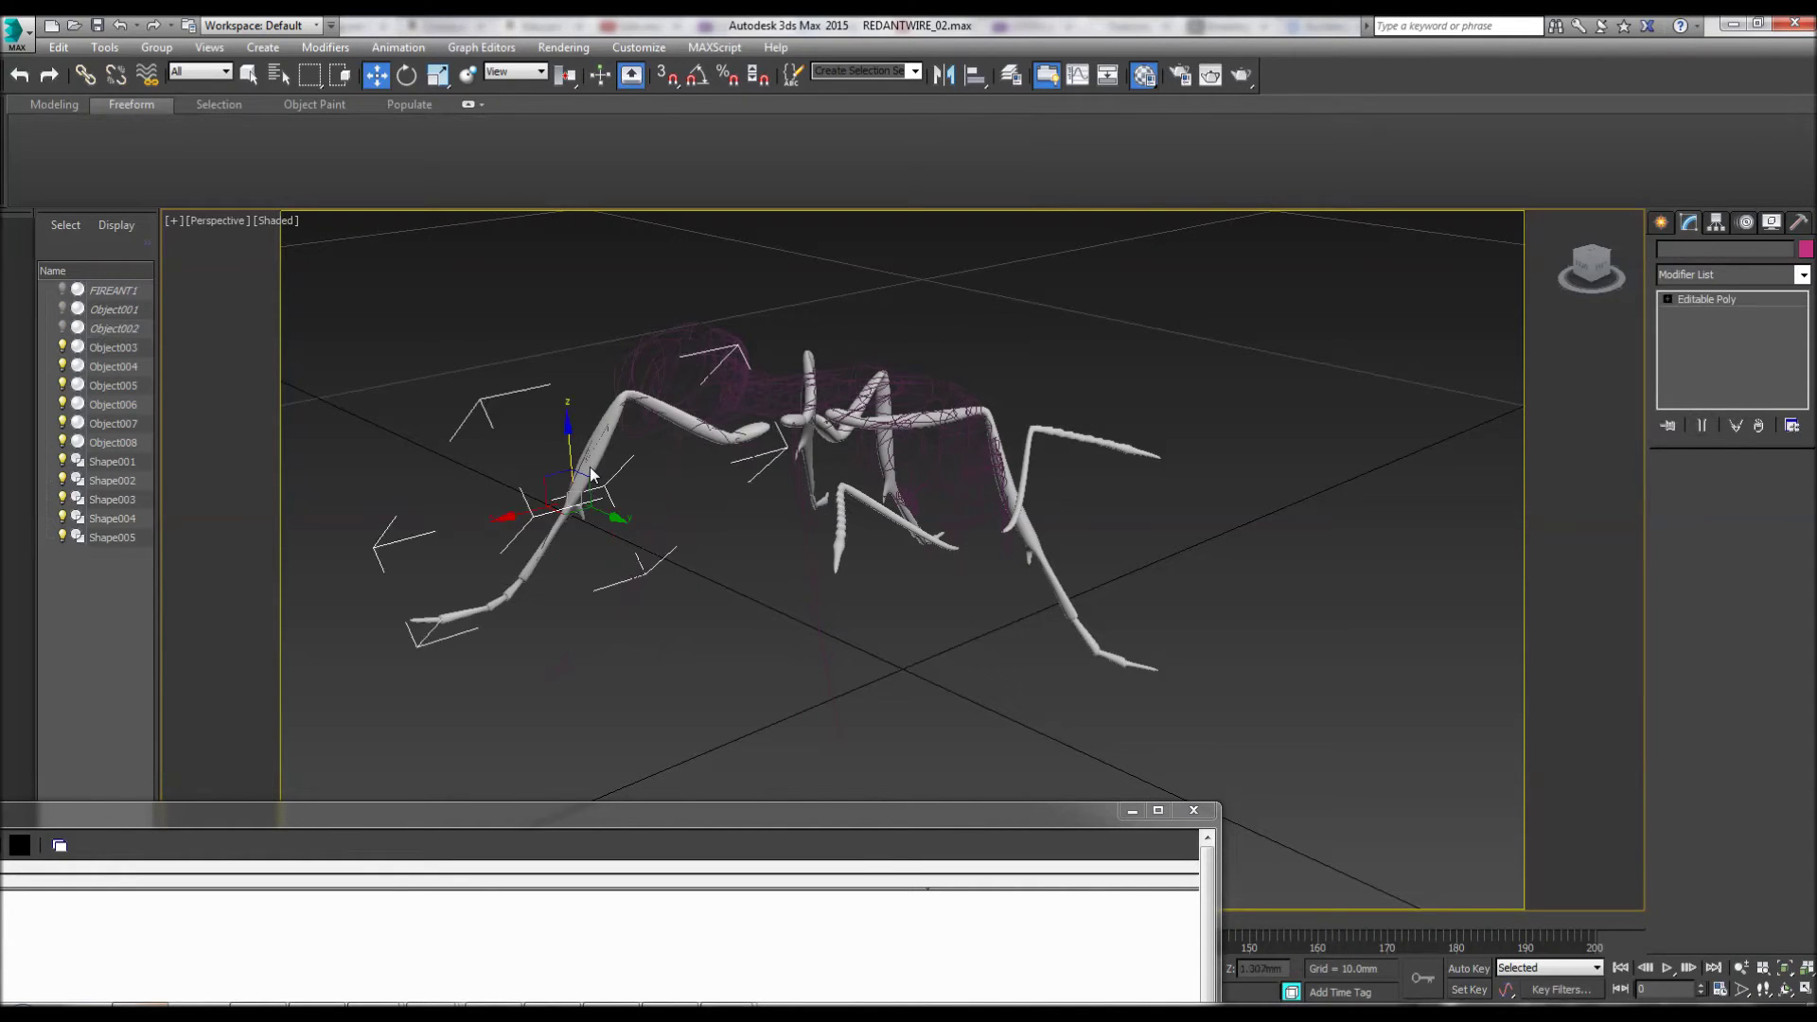
{"action": "right_click", "coordinate": [591, 473]}
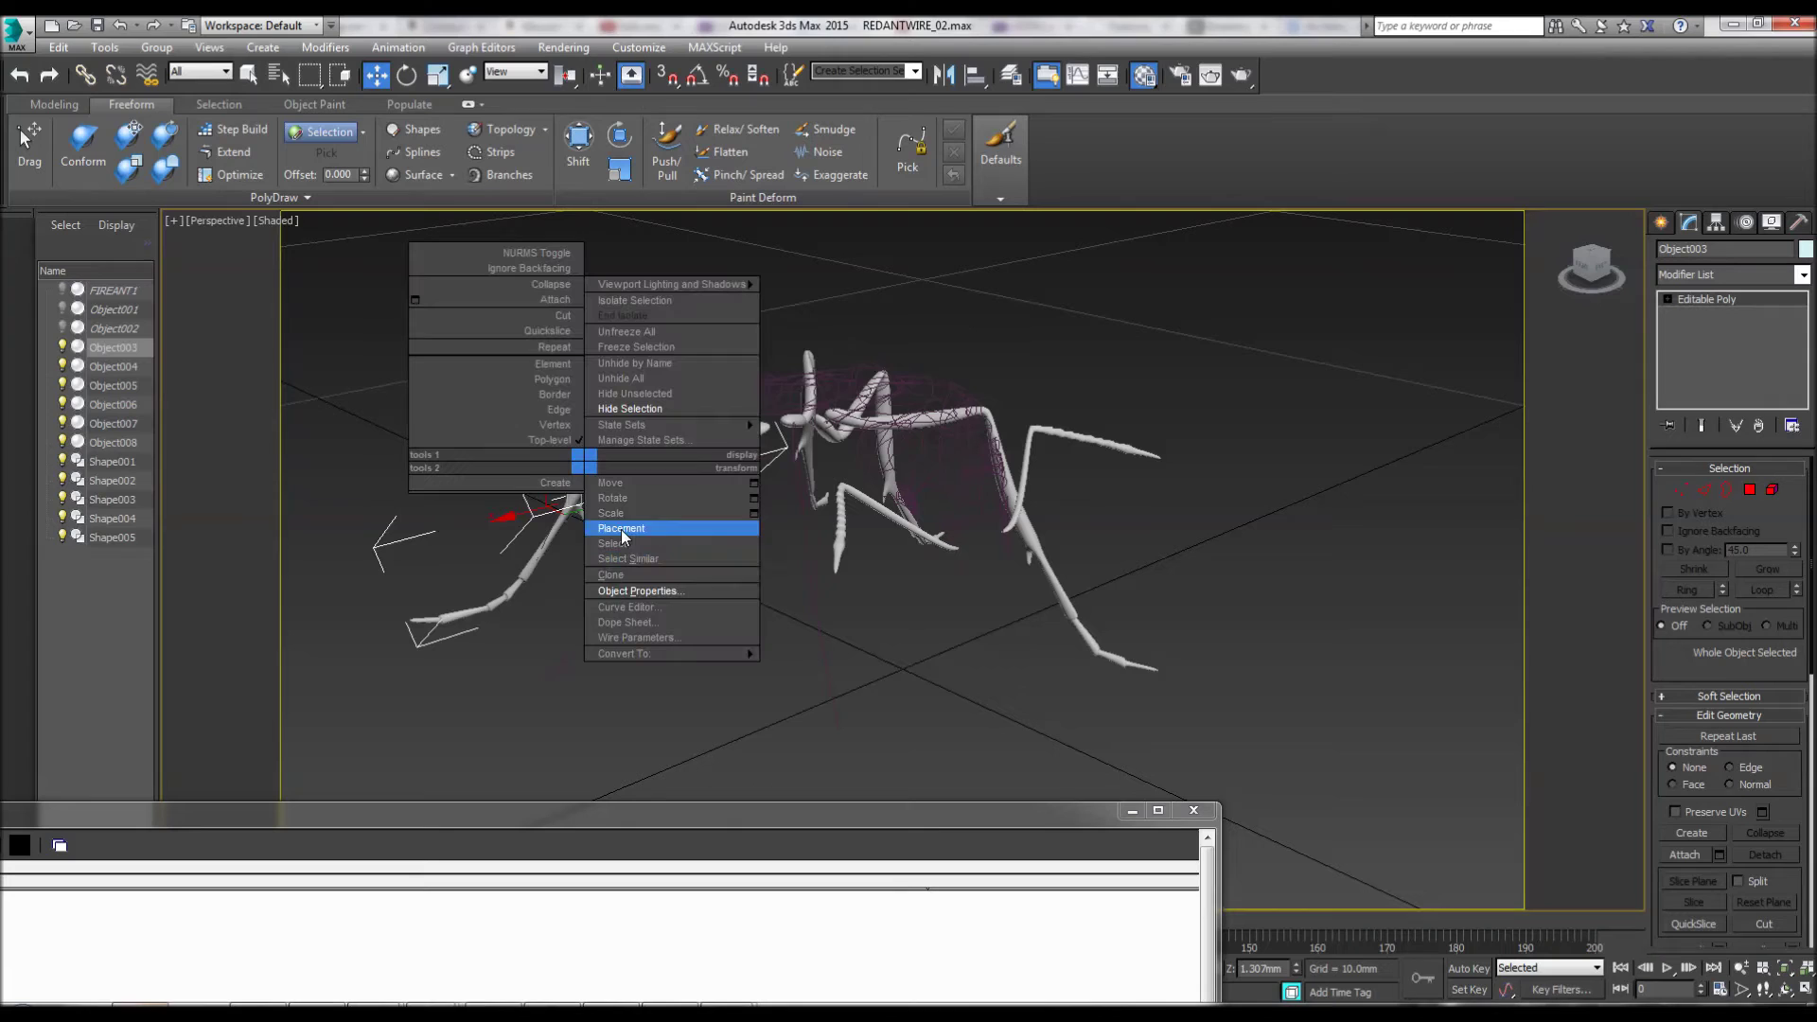
{"action": "left_click", "coordinate": [628, 413]}
{"action": "key", "text": "ctrl+r"}
{"action": "left_click_drag", "start_coordinate": [729, 637], "coordinate": [511, 583]}
{"action": "scroll", "coordinate": [463, 565], "scroll_direction": "up", "scroll_amount": 5}
{"action": "right_click", "coordinate": [467, 560]}
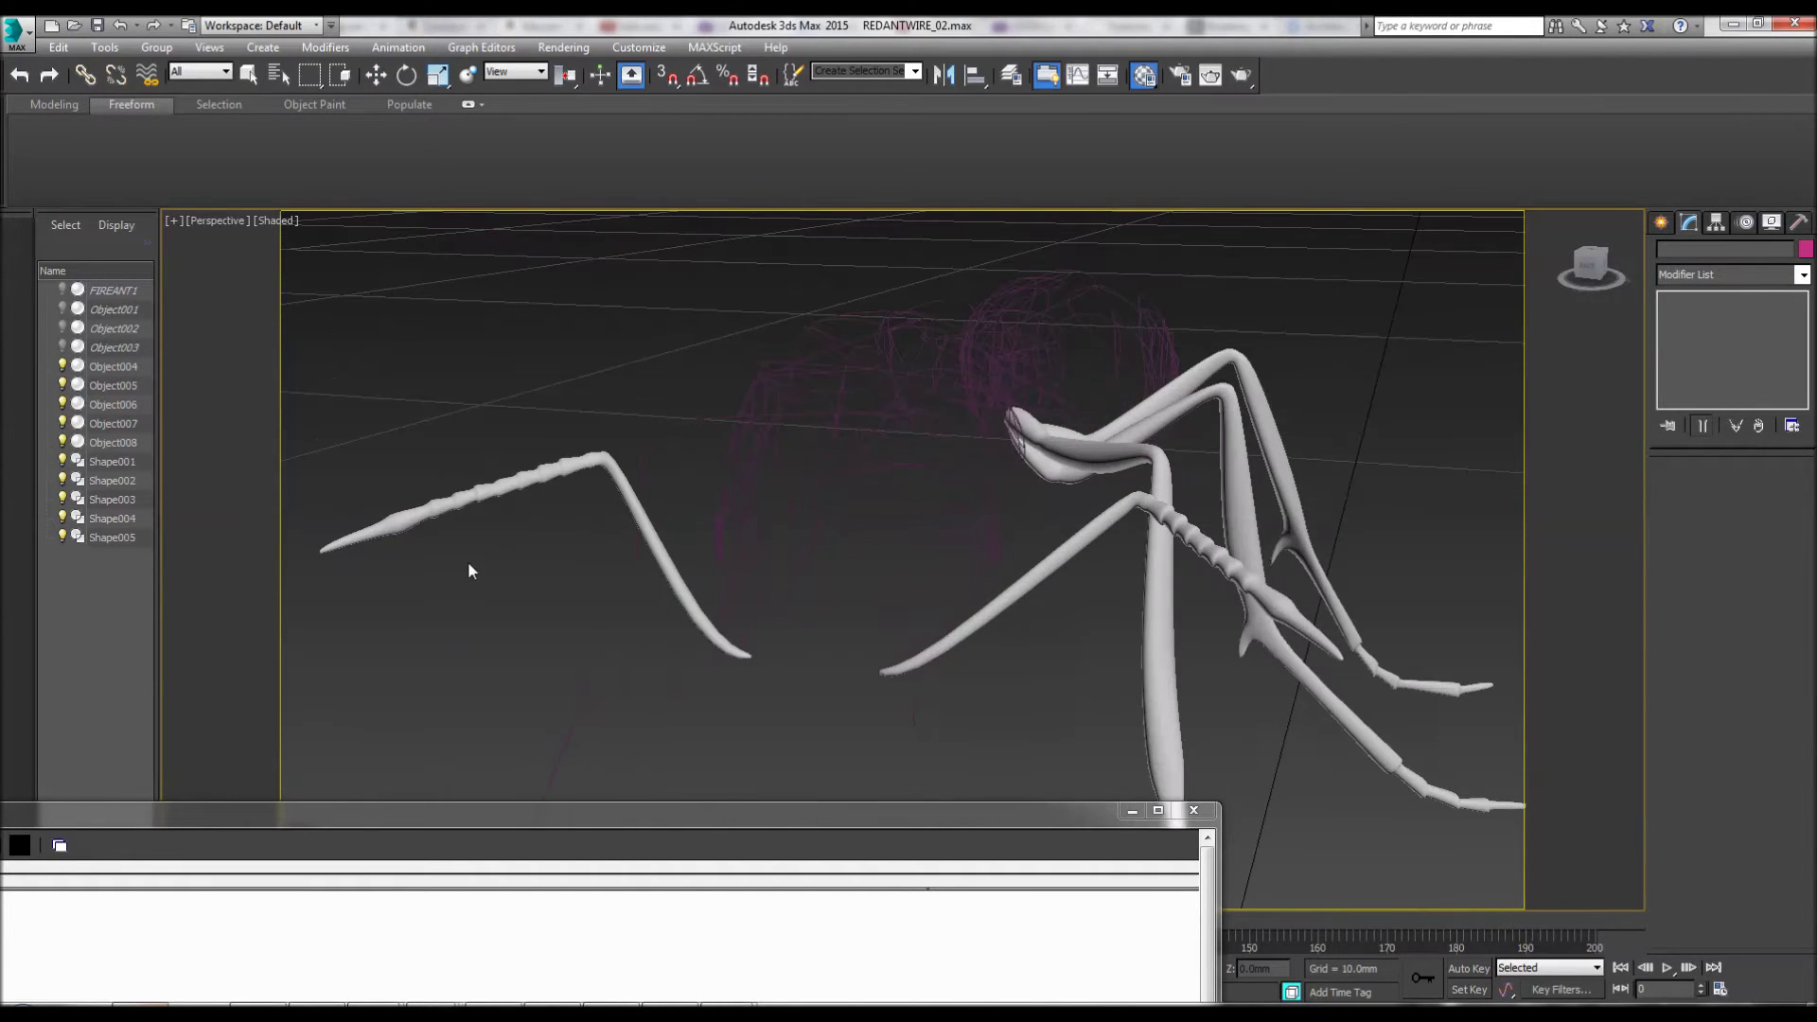
{"action": "left_click", "coordinate": [454, 513]}
{"action": "key", "text": "Delete"}
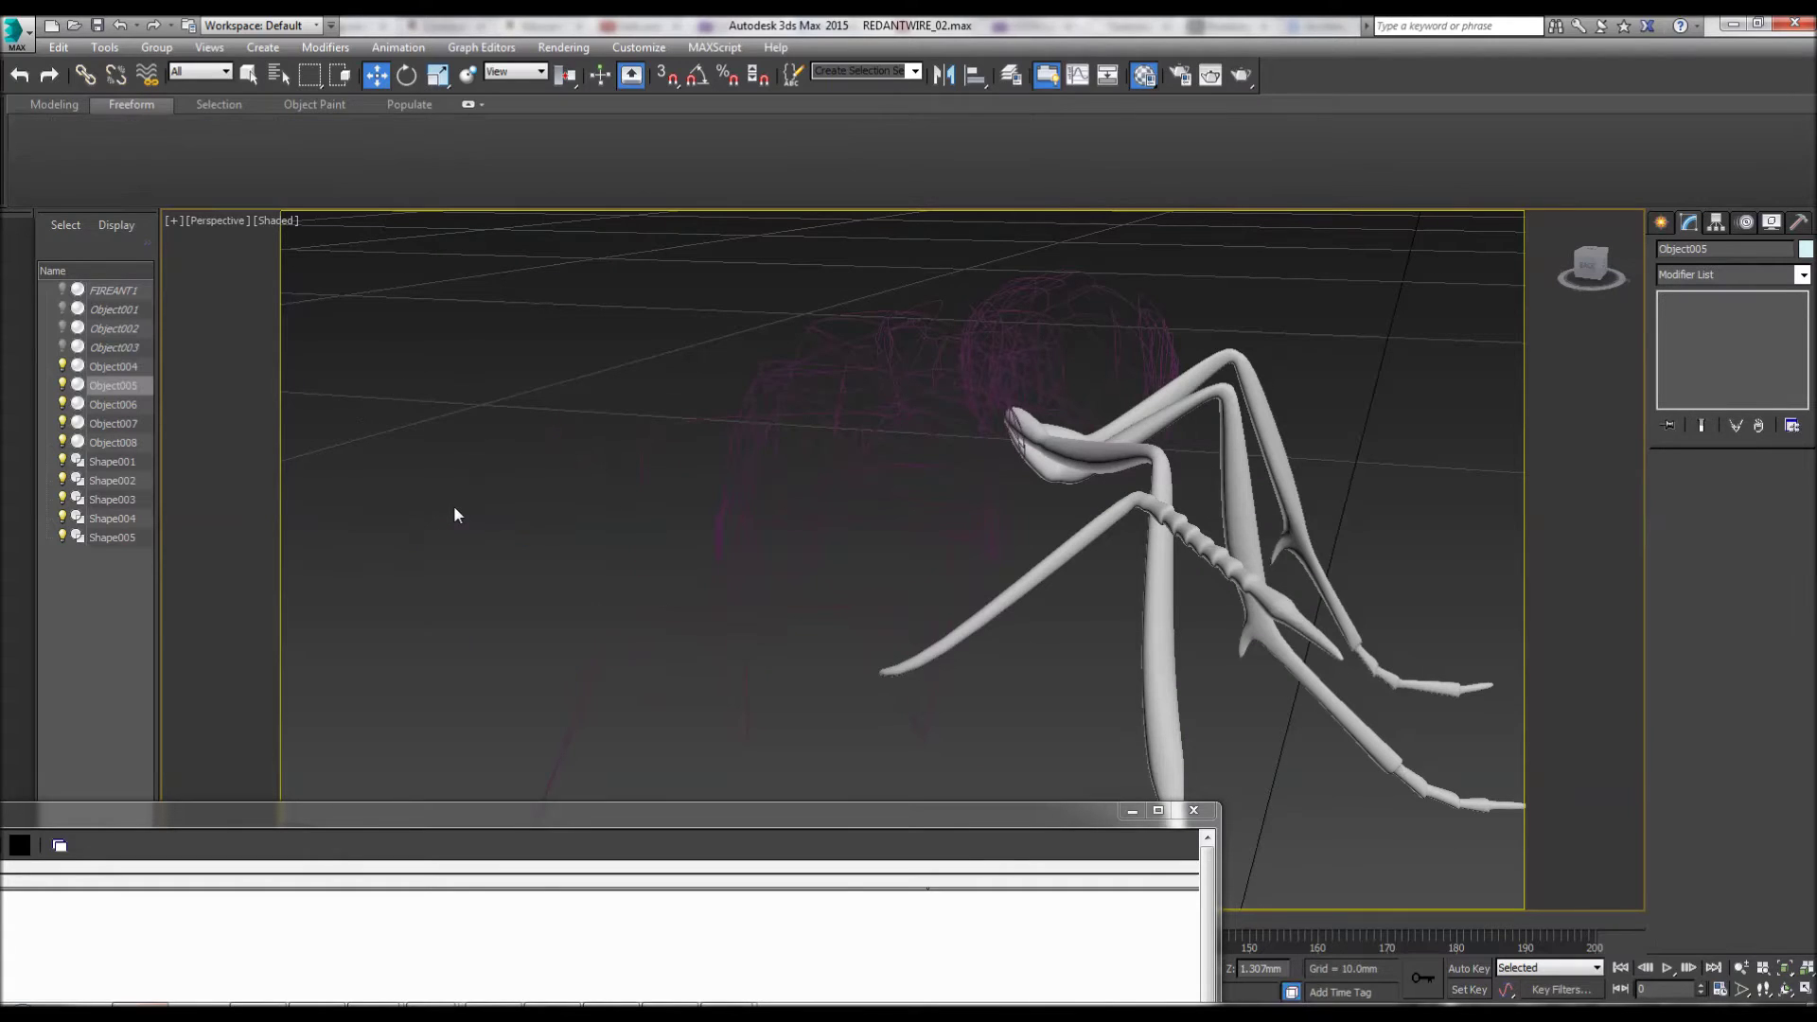
{"action": "key", "text": "ctrl+z"}
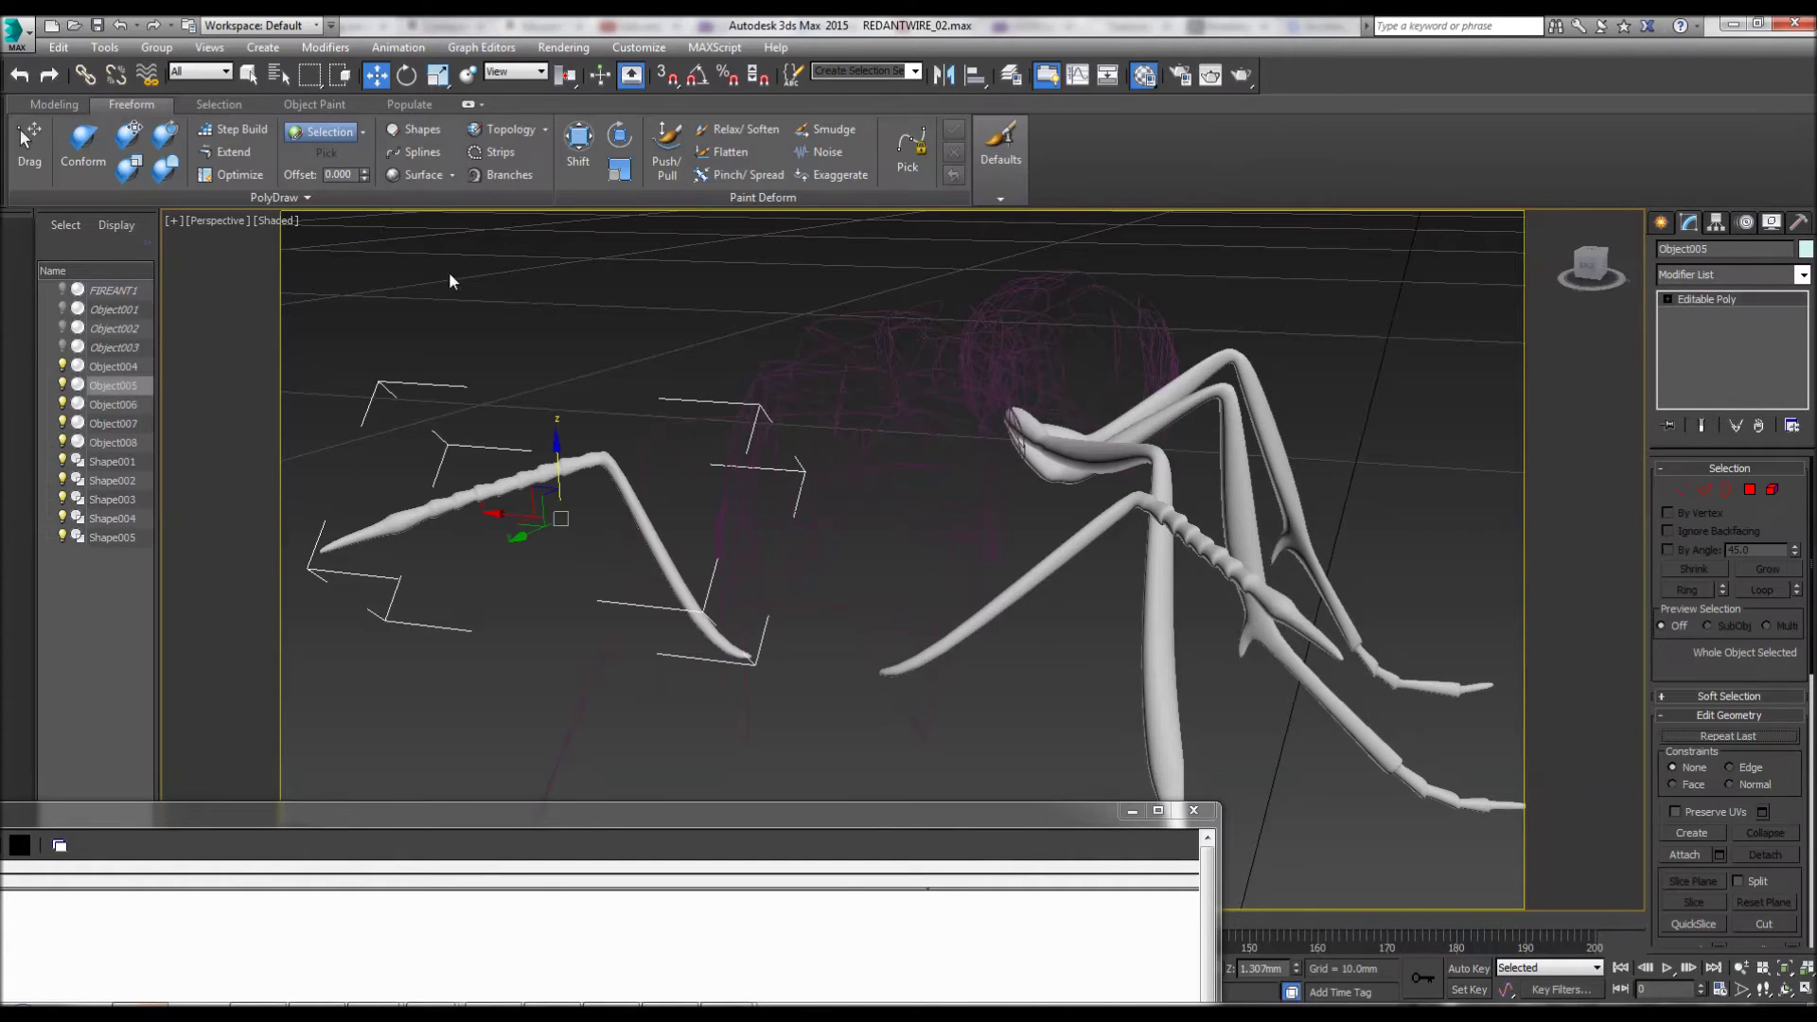
Step: Draw PolyDraw splines on the antenna Object005 and hide the antenna mesh
{"action": "left_click", "coordinate": [401, 156]}
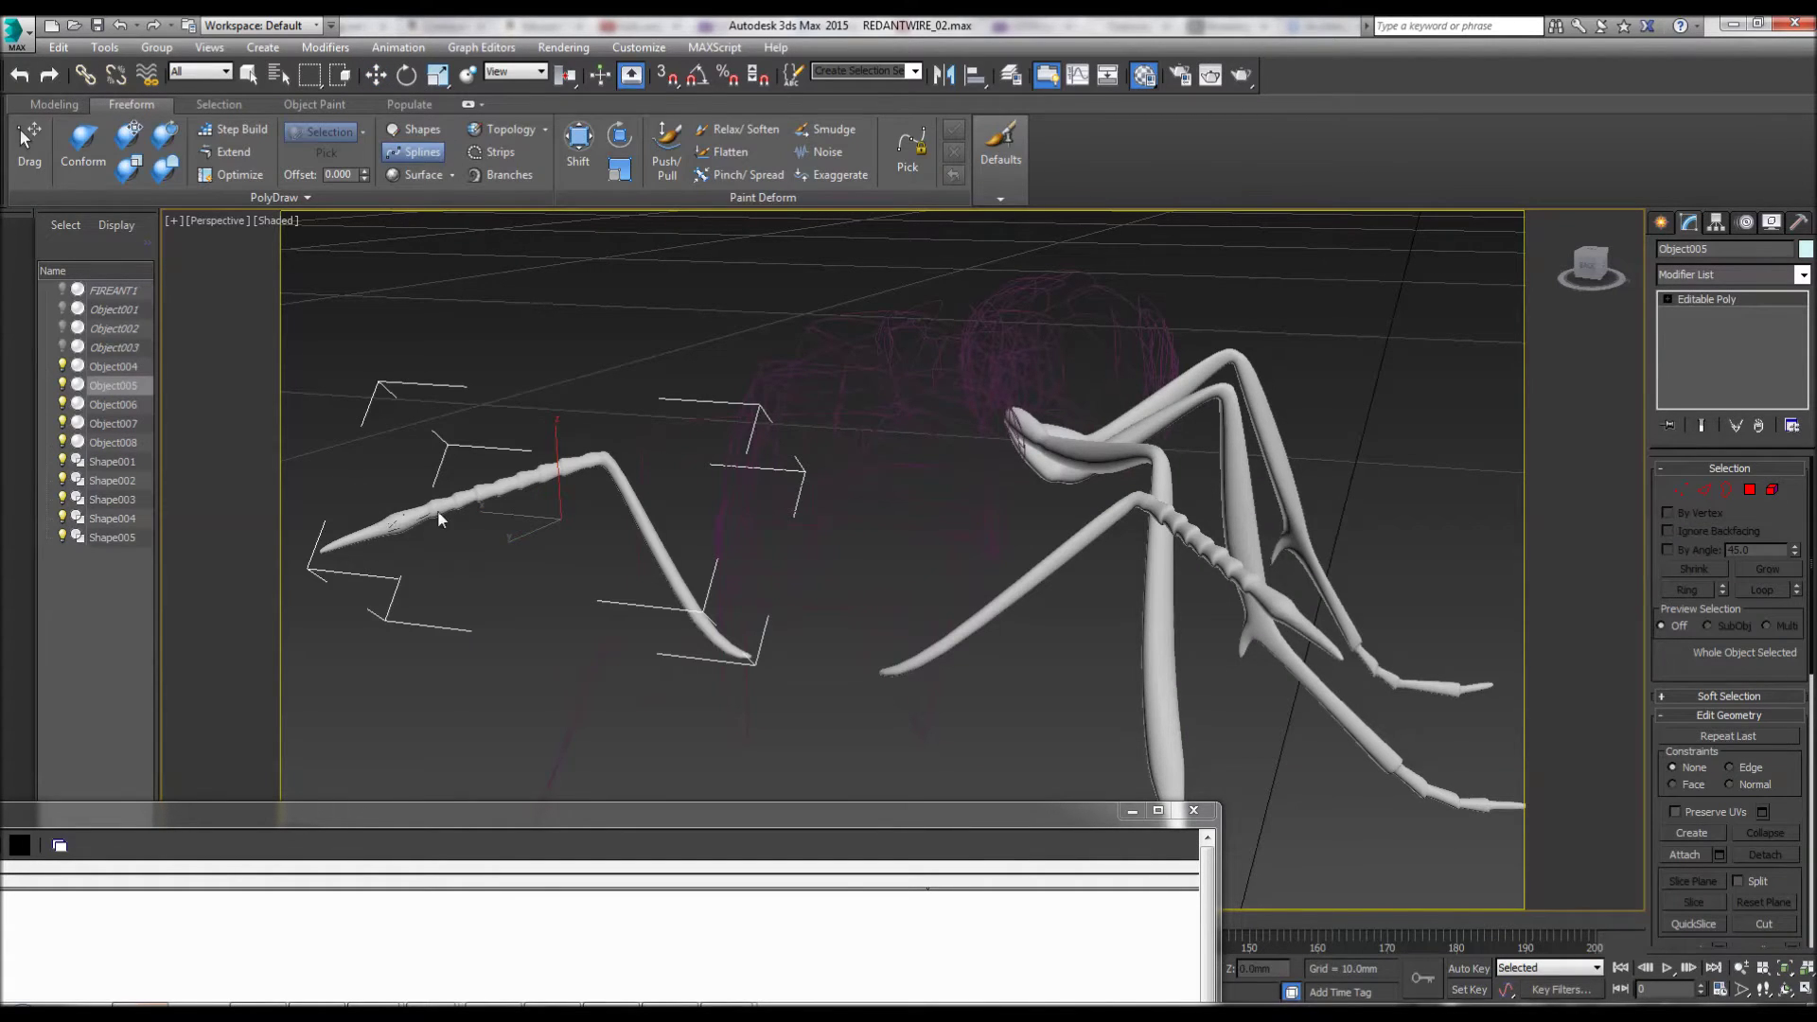
{"action": "left_click", "coordinate": [440, 647]}
{"action": "right_click", "coordinate": [425, 663]}
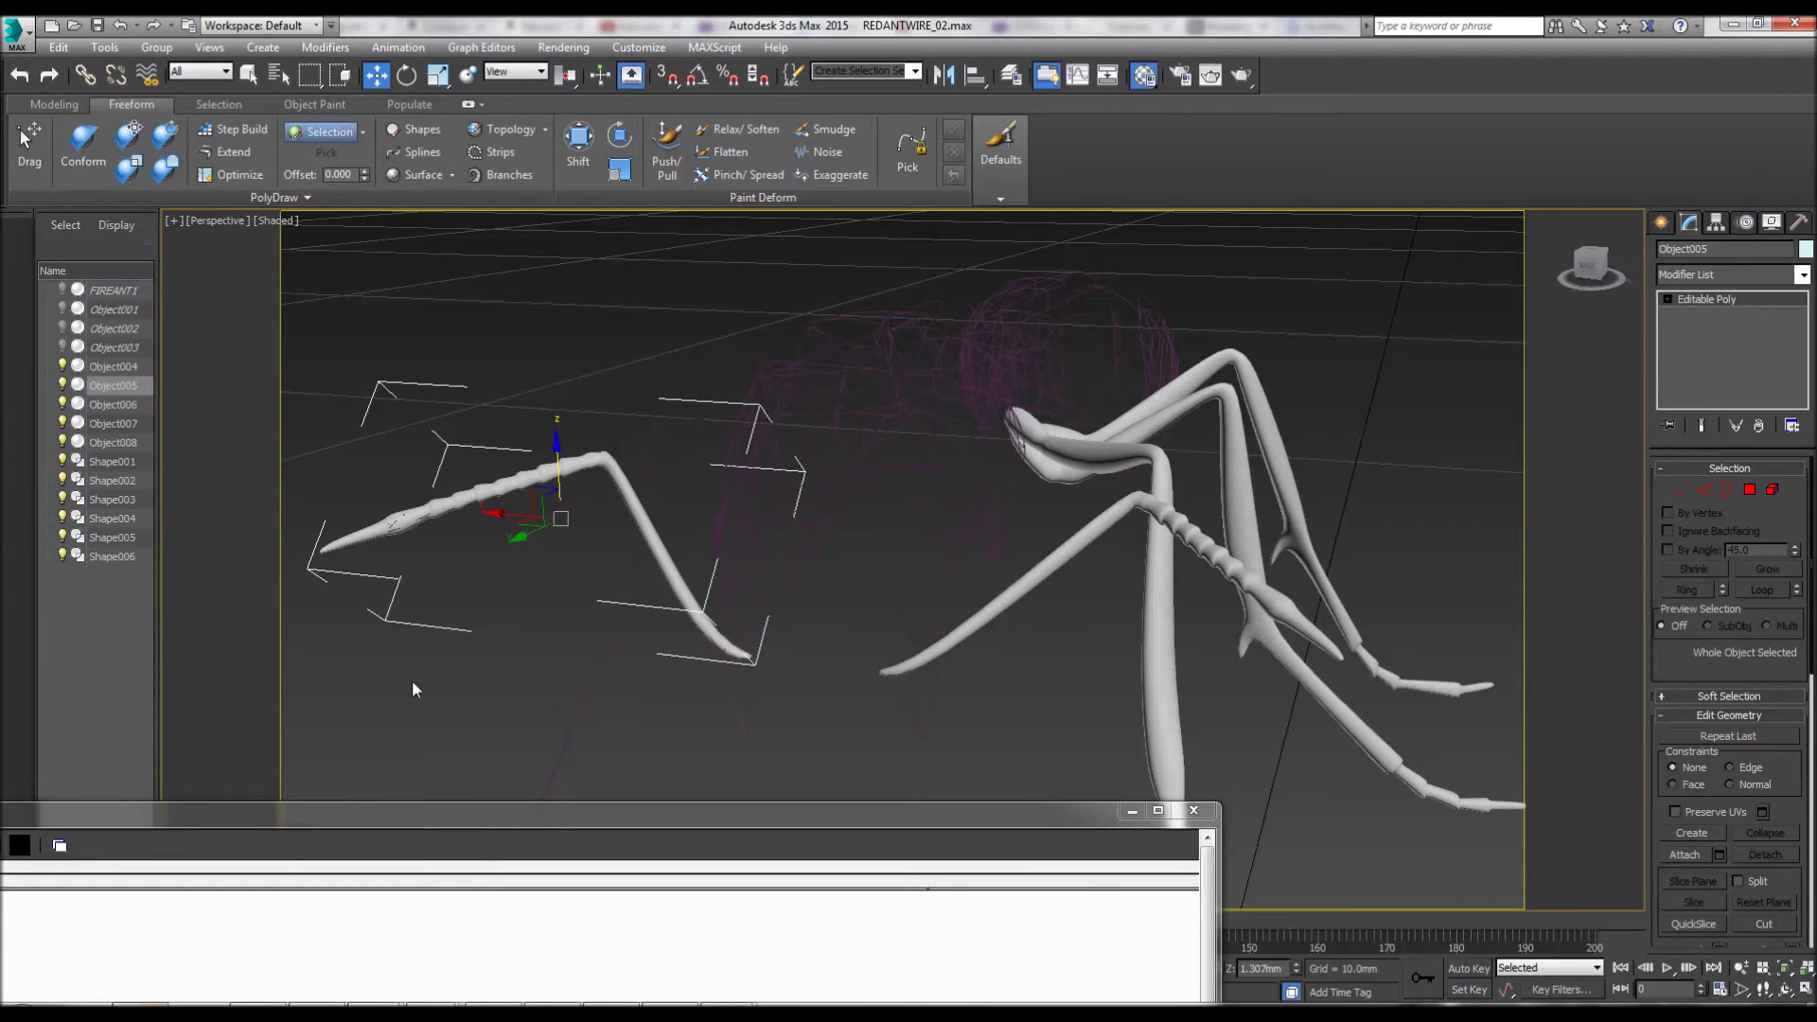
{"action": "left_click", "coordinate": [412, 680]}
{"action": "left_click", "coordinate": [353, 537]}
{"action": "right_click", "coordinate": [353, 537]}
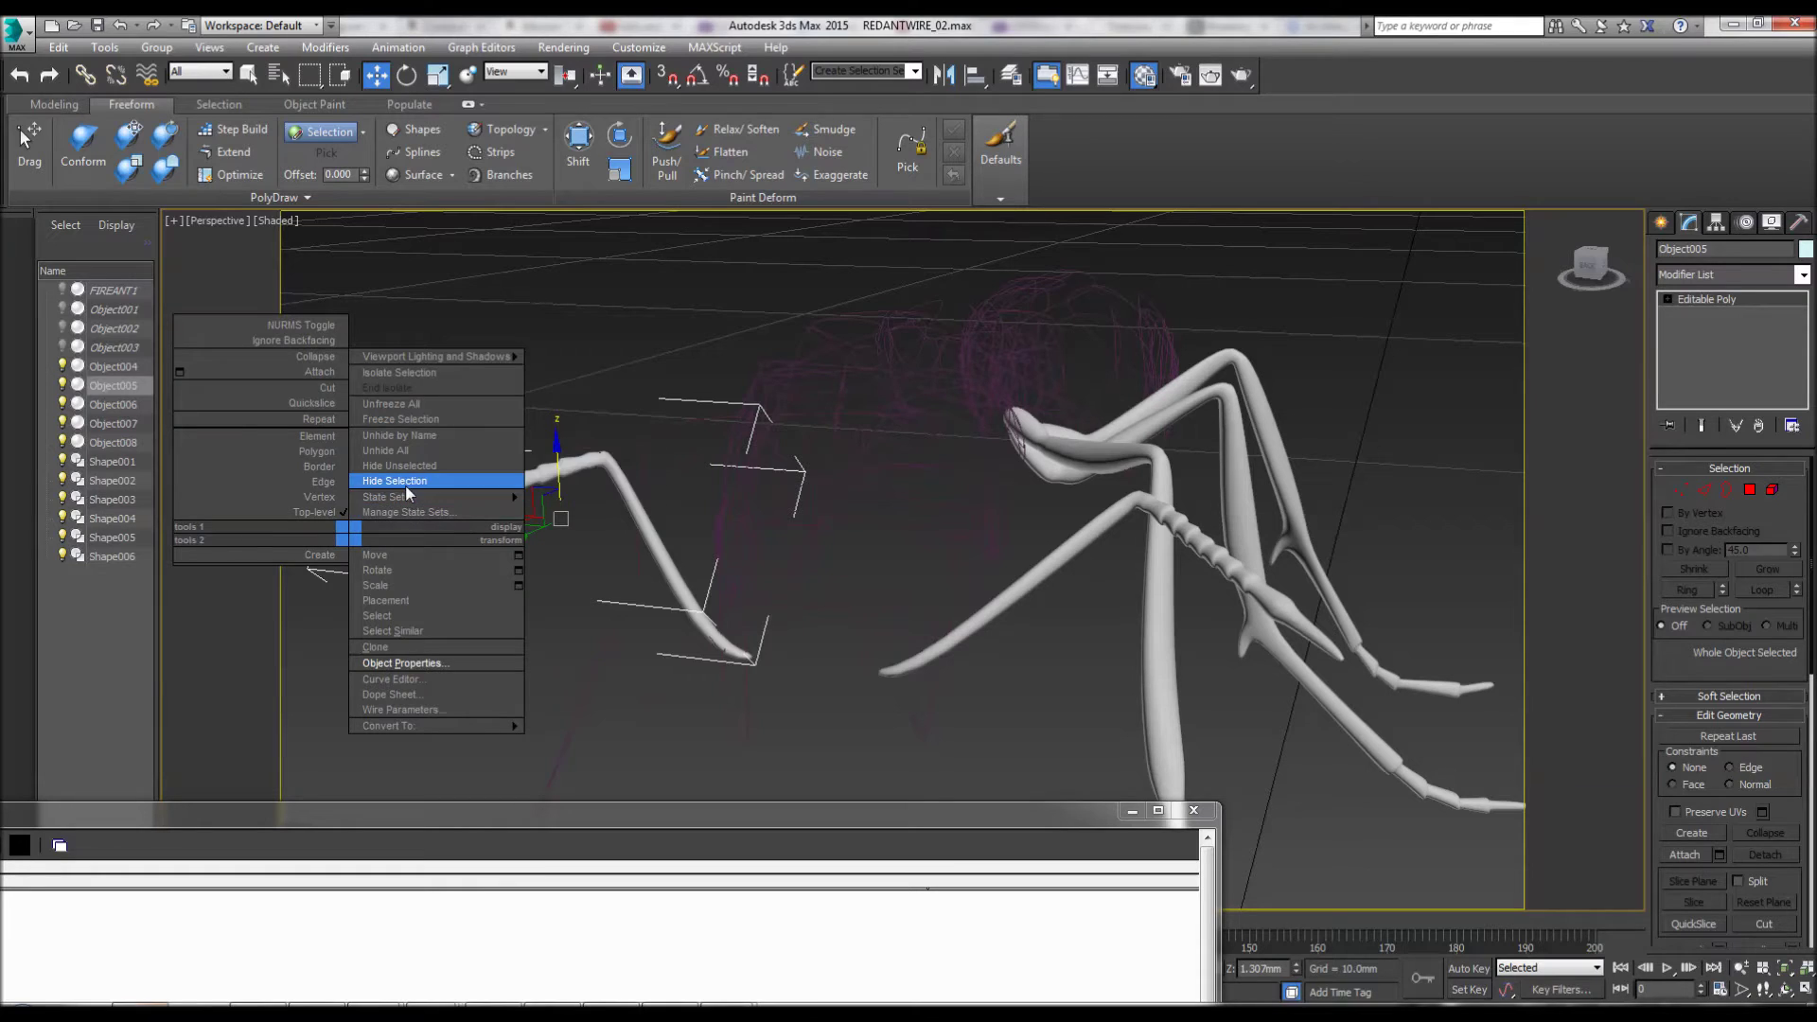
{"action": "left_click", "coordinate": [405, 480]}
Step: Draw PolyDraw splines over the second antenna, Object006, and deselect it
{"action": "scroll", "coordinate": [737, 541], "scroll_direction": "down", "scroll_amount": 4}
{"action": "middle_click_drag", "start_coordinate": [736, 541], "coordinate": [653, 542], "text": "alt"}
{"action": "scroll", "coordinate": [699, 542], "scroll_direction": "up", "scroll_amount": 3}
{"action": "key", "text": "w"}
{"action": "left_click", "coordinate": [768, 519]}
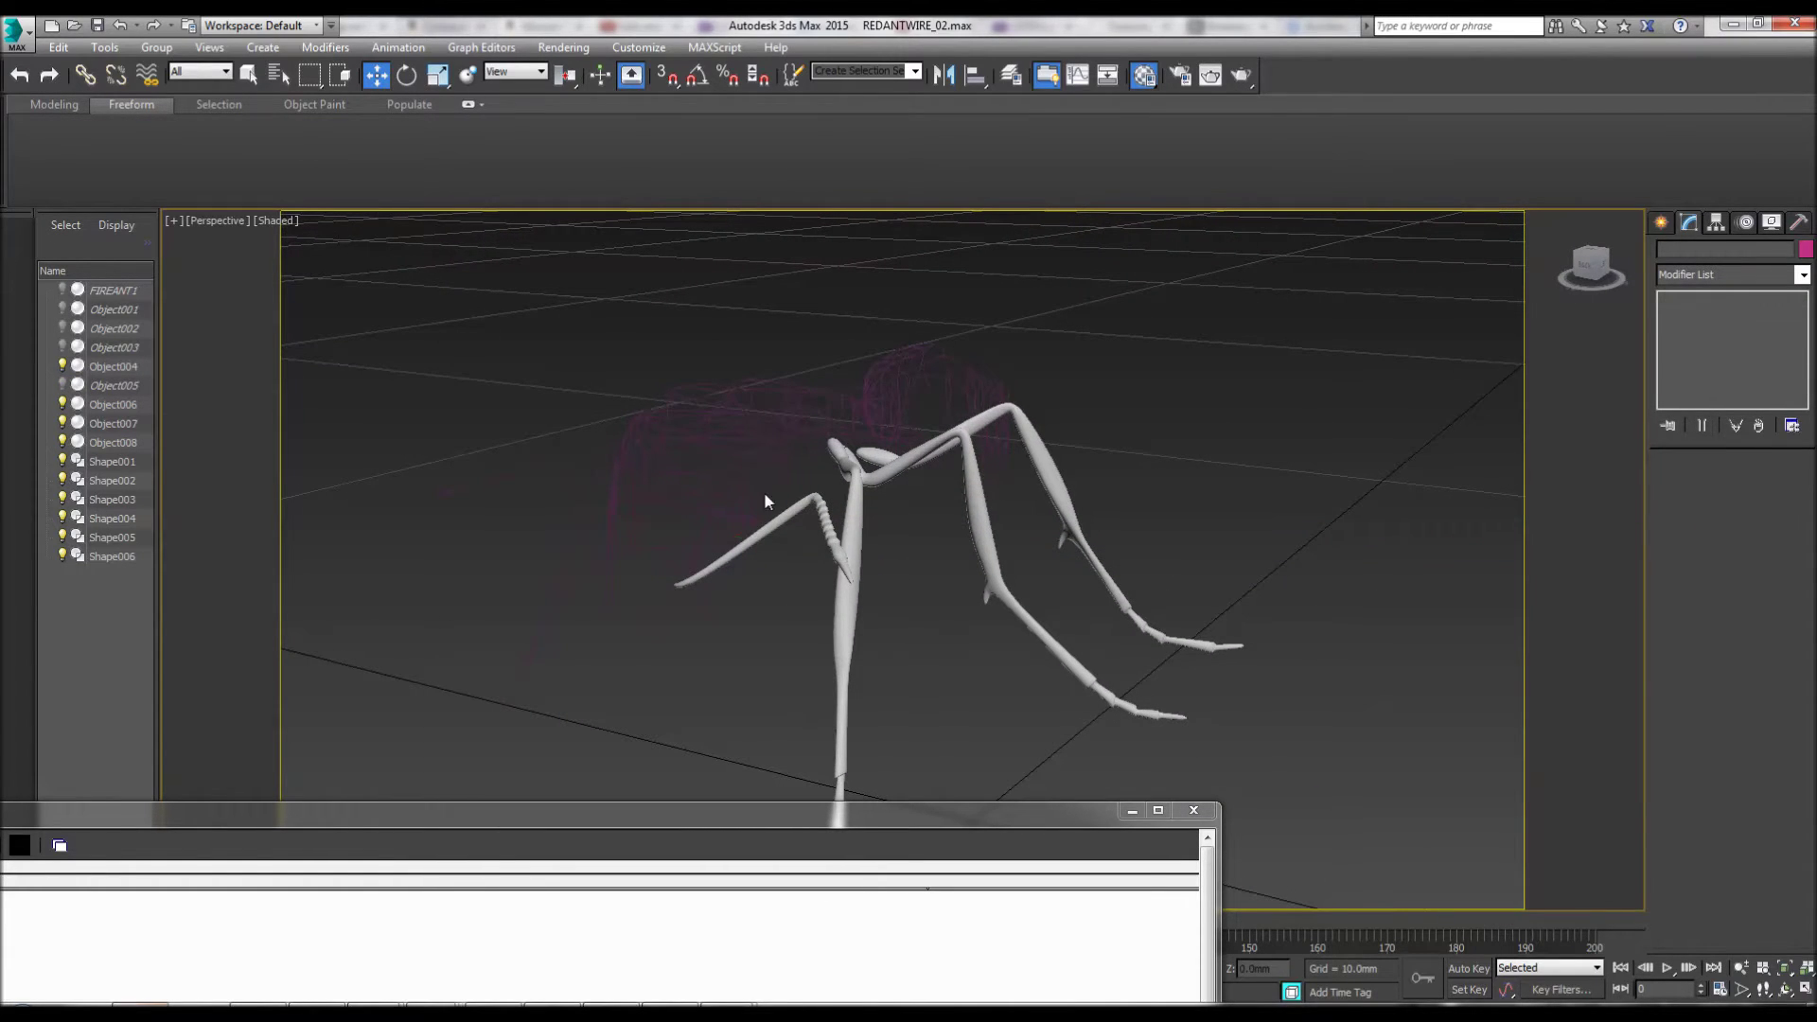
{"action": "left_click", "coordinate": [416, 151]}
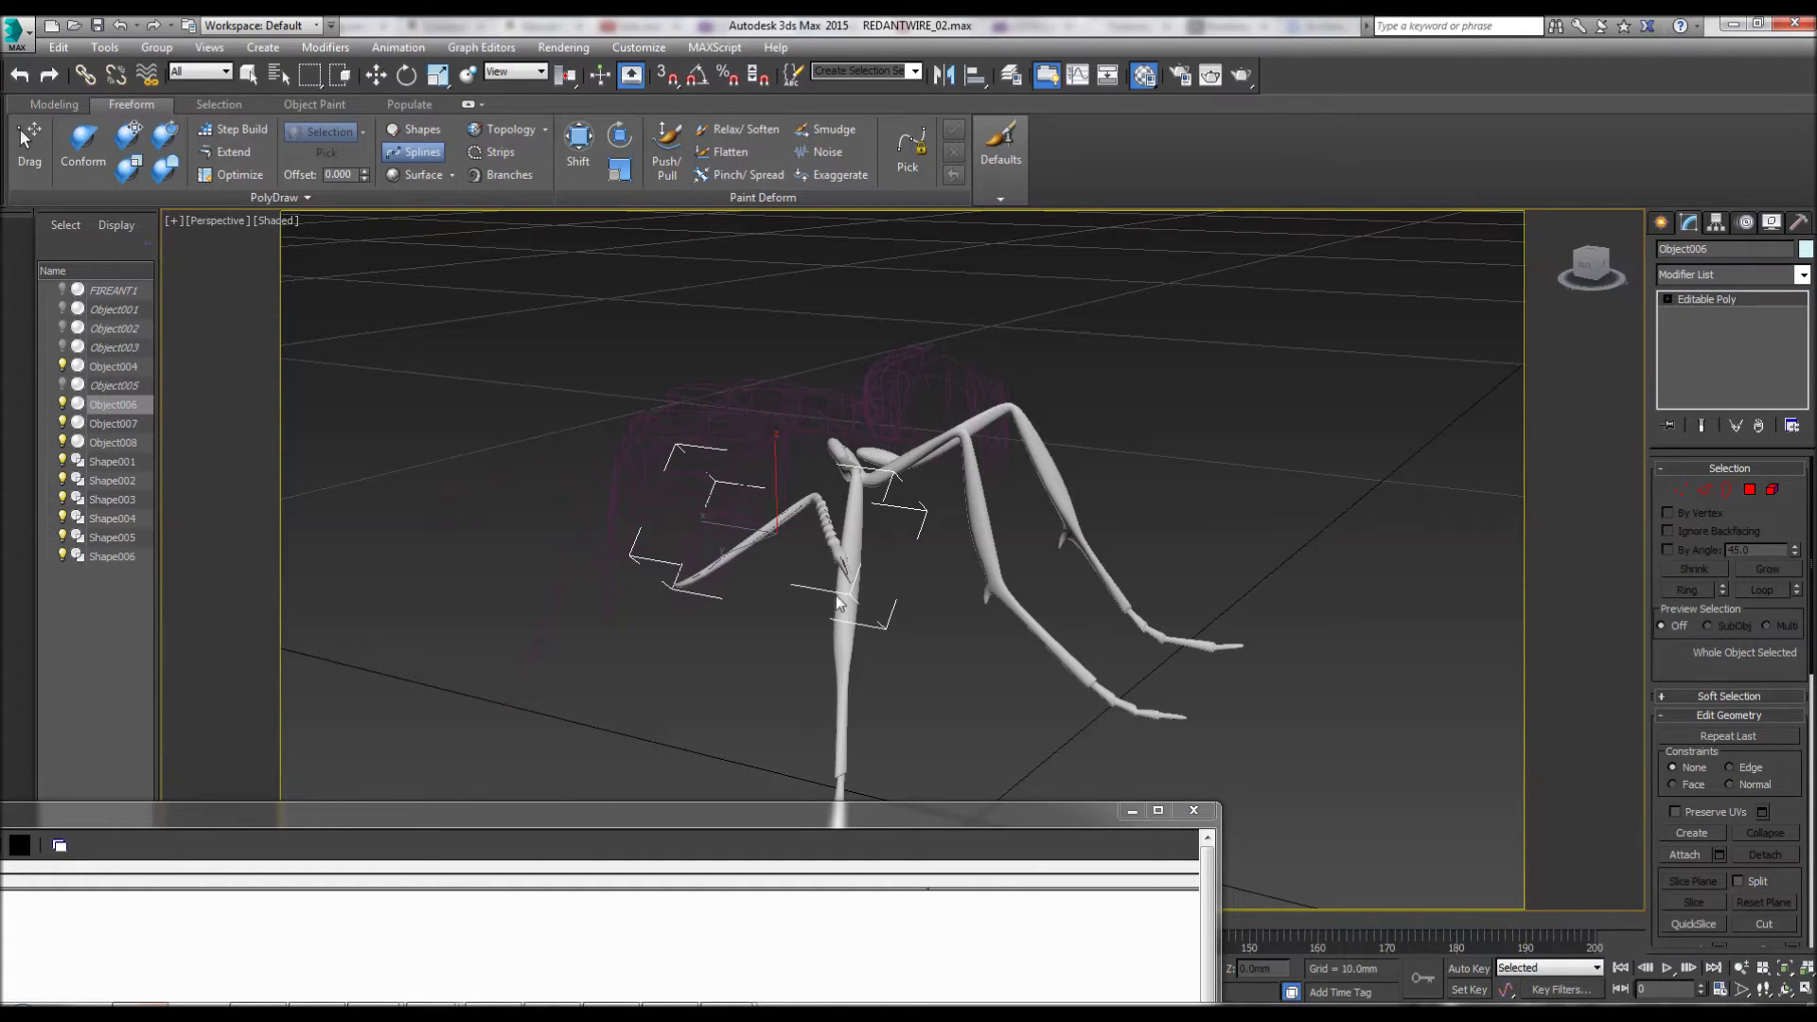
{"action": "left_click", "coordinate": [770, 647]}
{"action": "right_click", "coordinate": [770, 647]}
{"action": "left_click", "coordinate": [773, 594]}
Step: Hide the second antenna mesh, Object006
{"action": "left_click", "coordinate": [772, 531]}
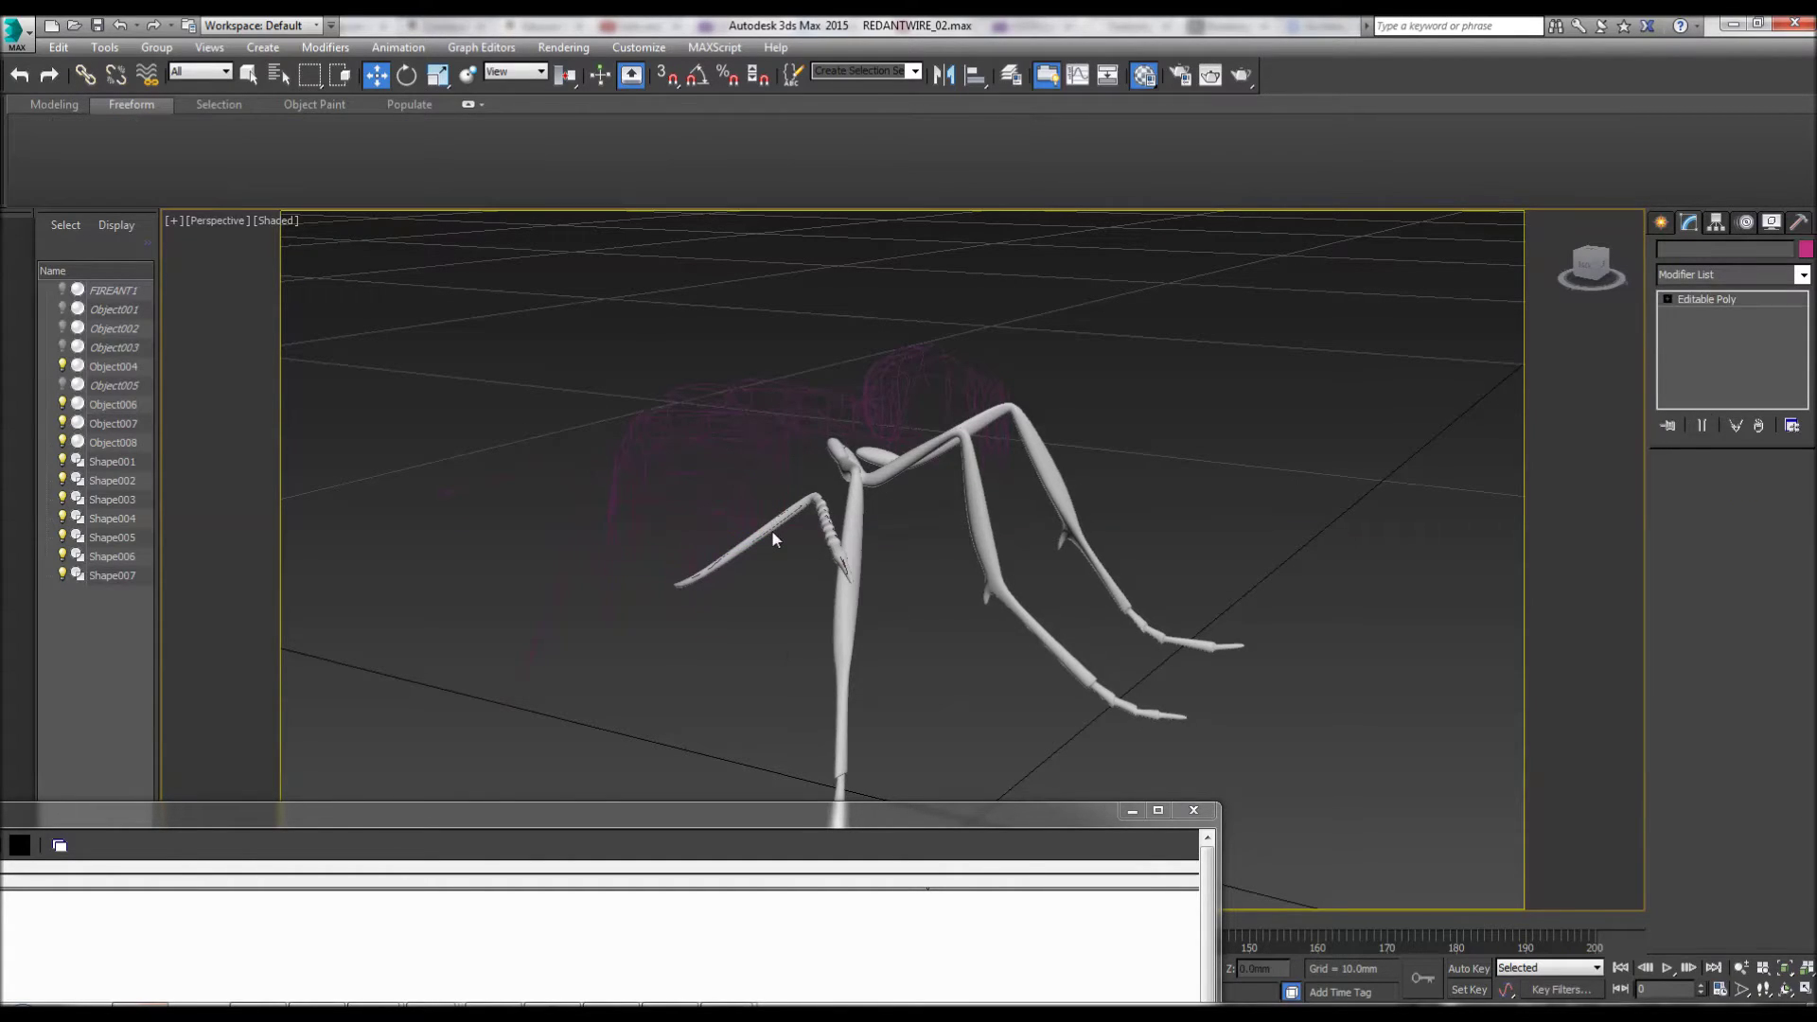
{"action": "left_click", "coordinate": [773, 538]}
{"action": "right_click", "coordinate": [774, 538]}
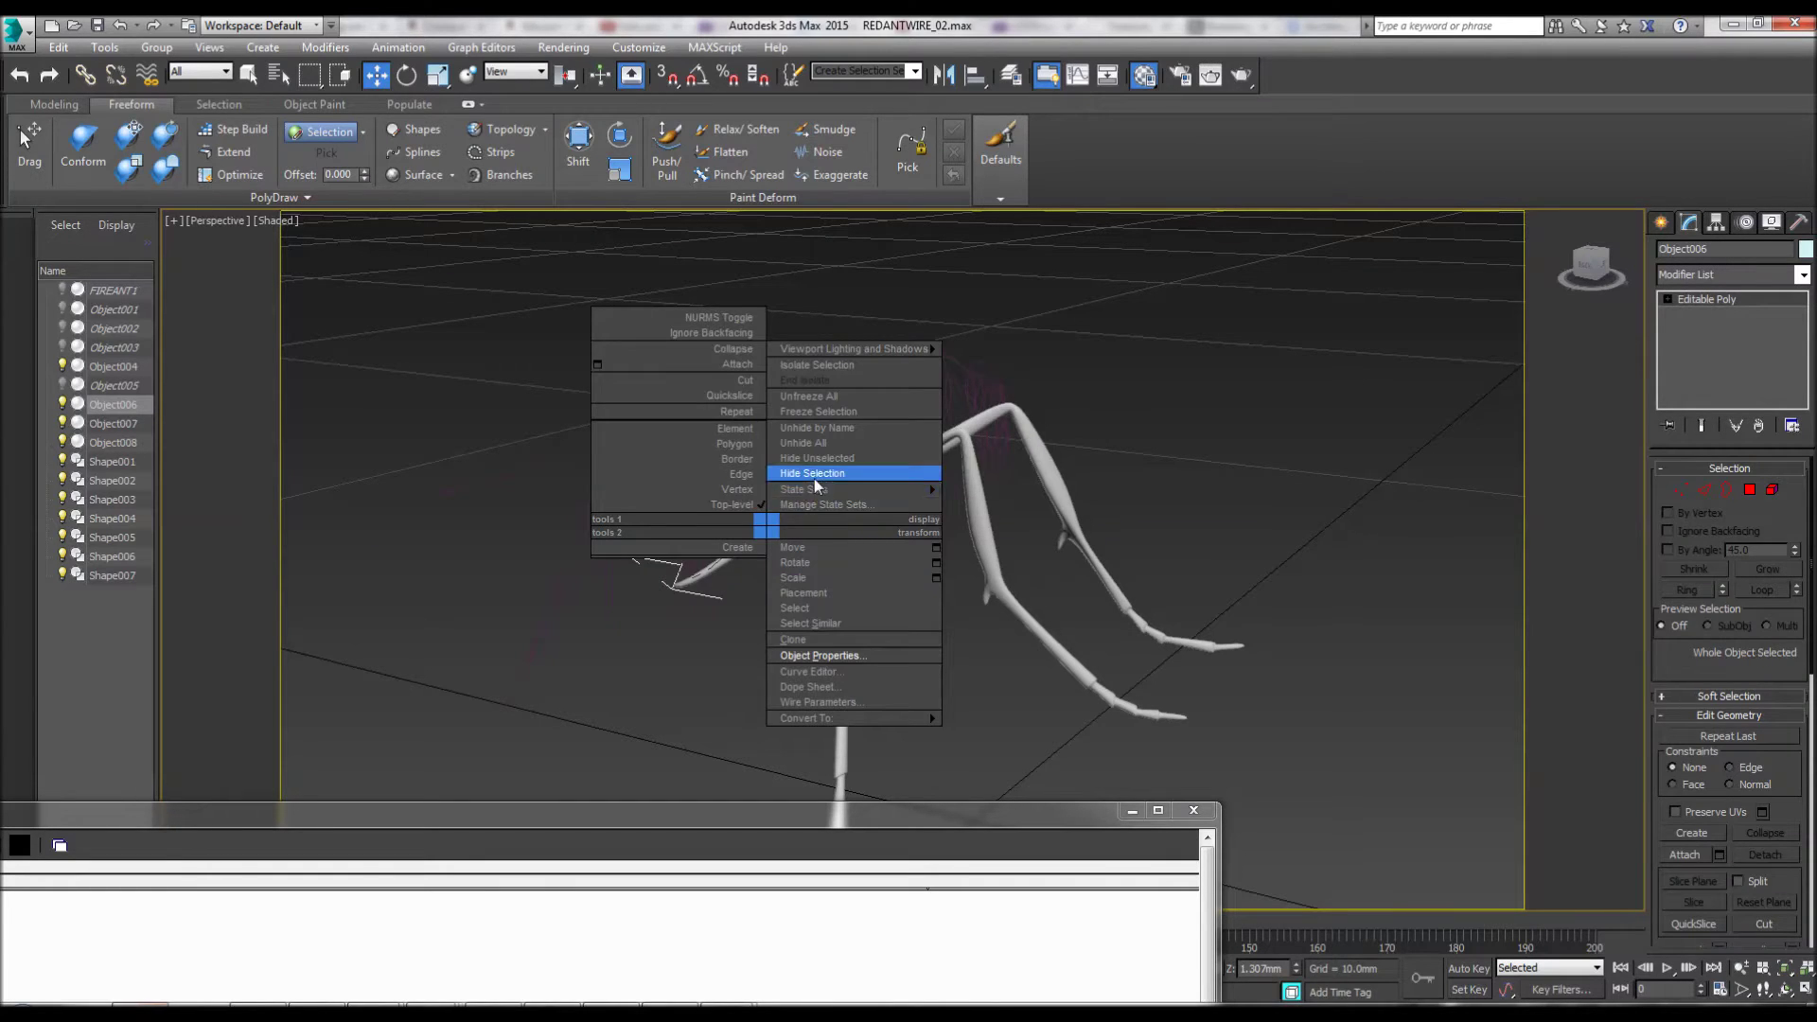
{"action": "left_click", "coordinate": [818, 475]}
Step: Draw PolyDraw splines on the far front leg, Object004, and the far middle leg, Object007
{"action": "left_click", "coordinate": [846, 606]}
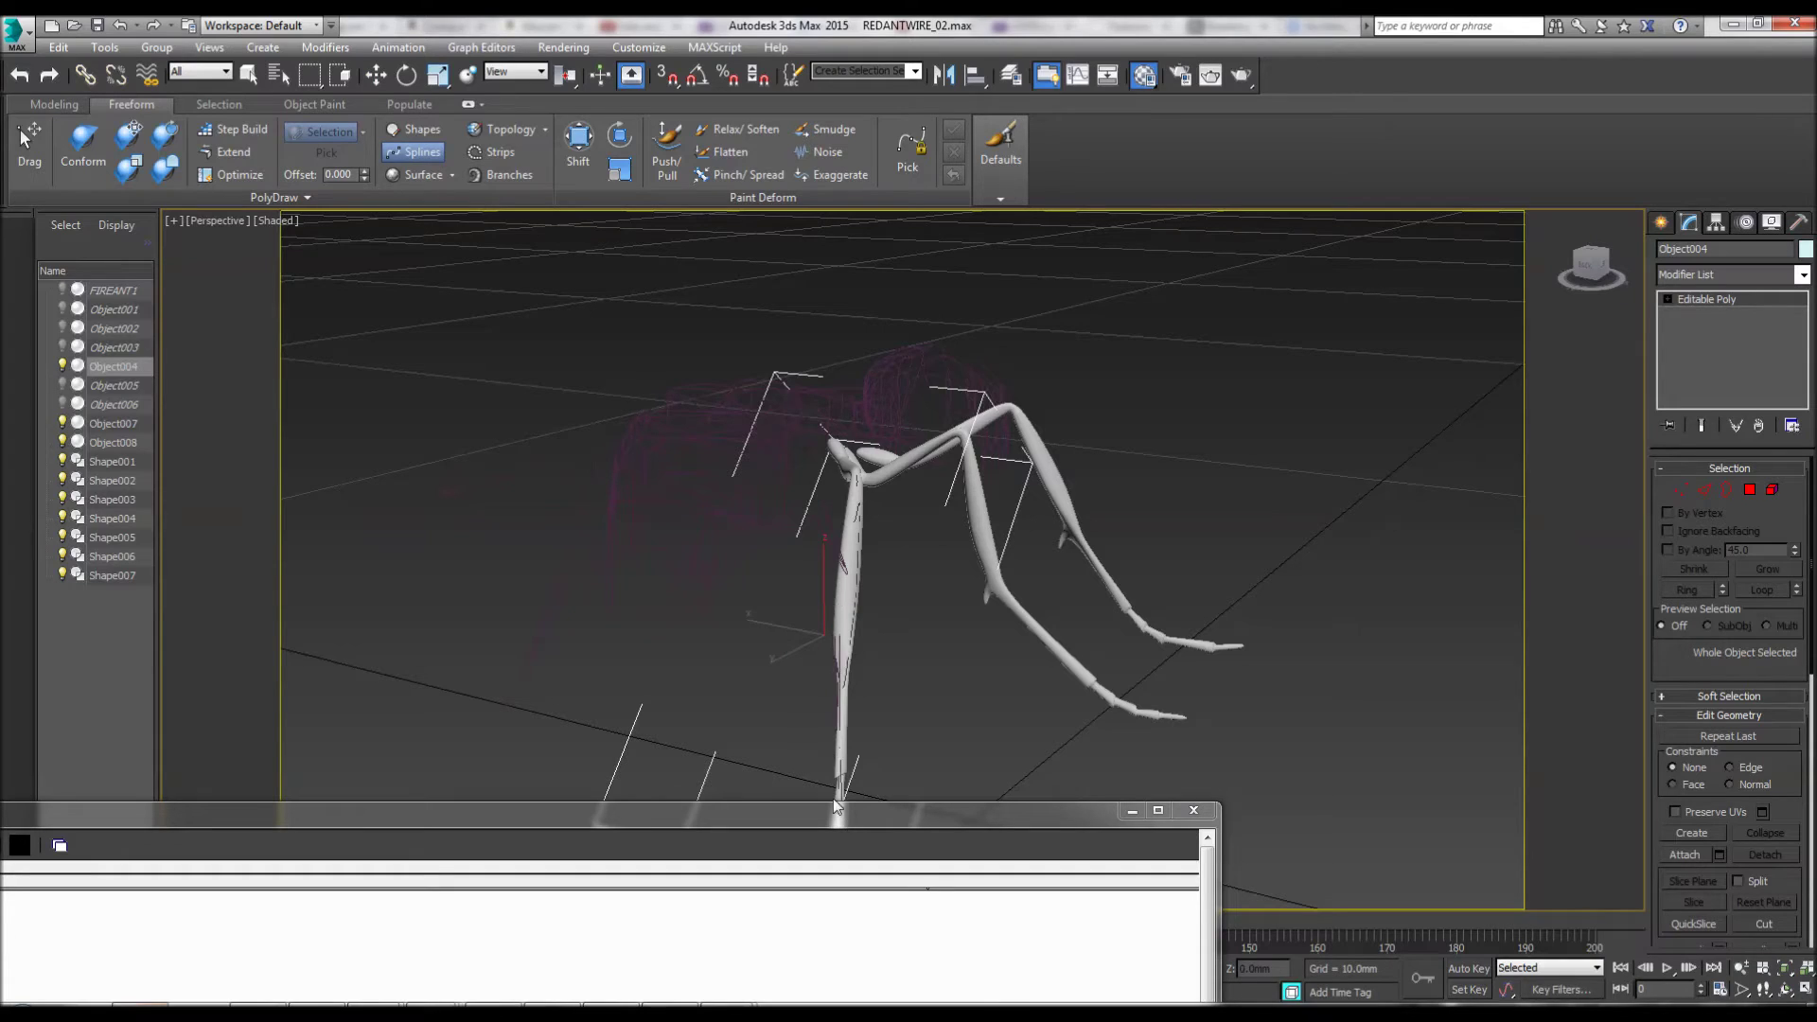
{"action": "right_click", "coordinate": [920, 631]}
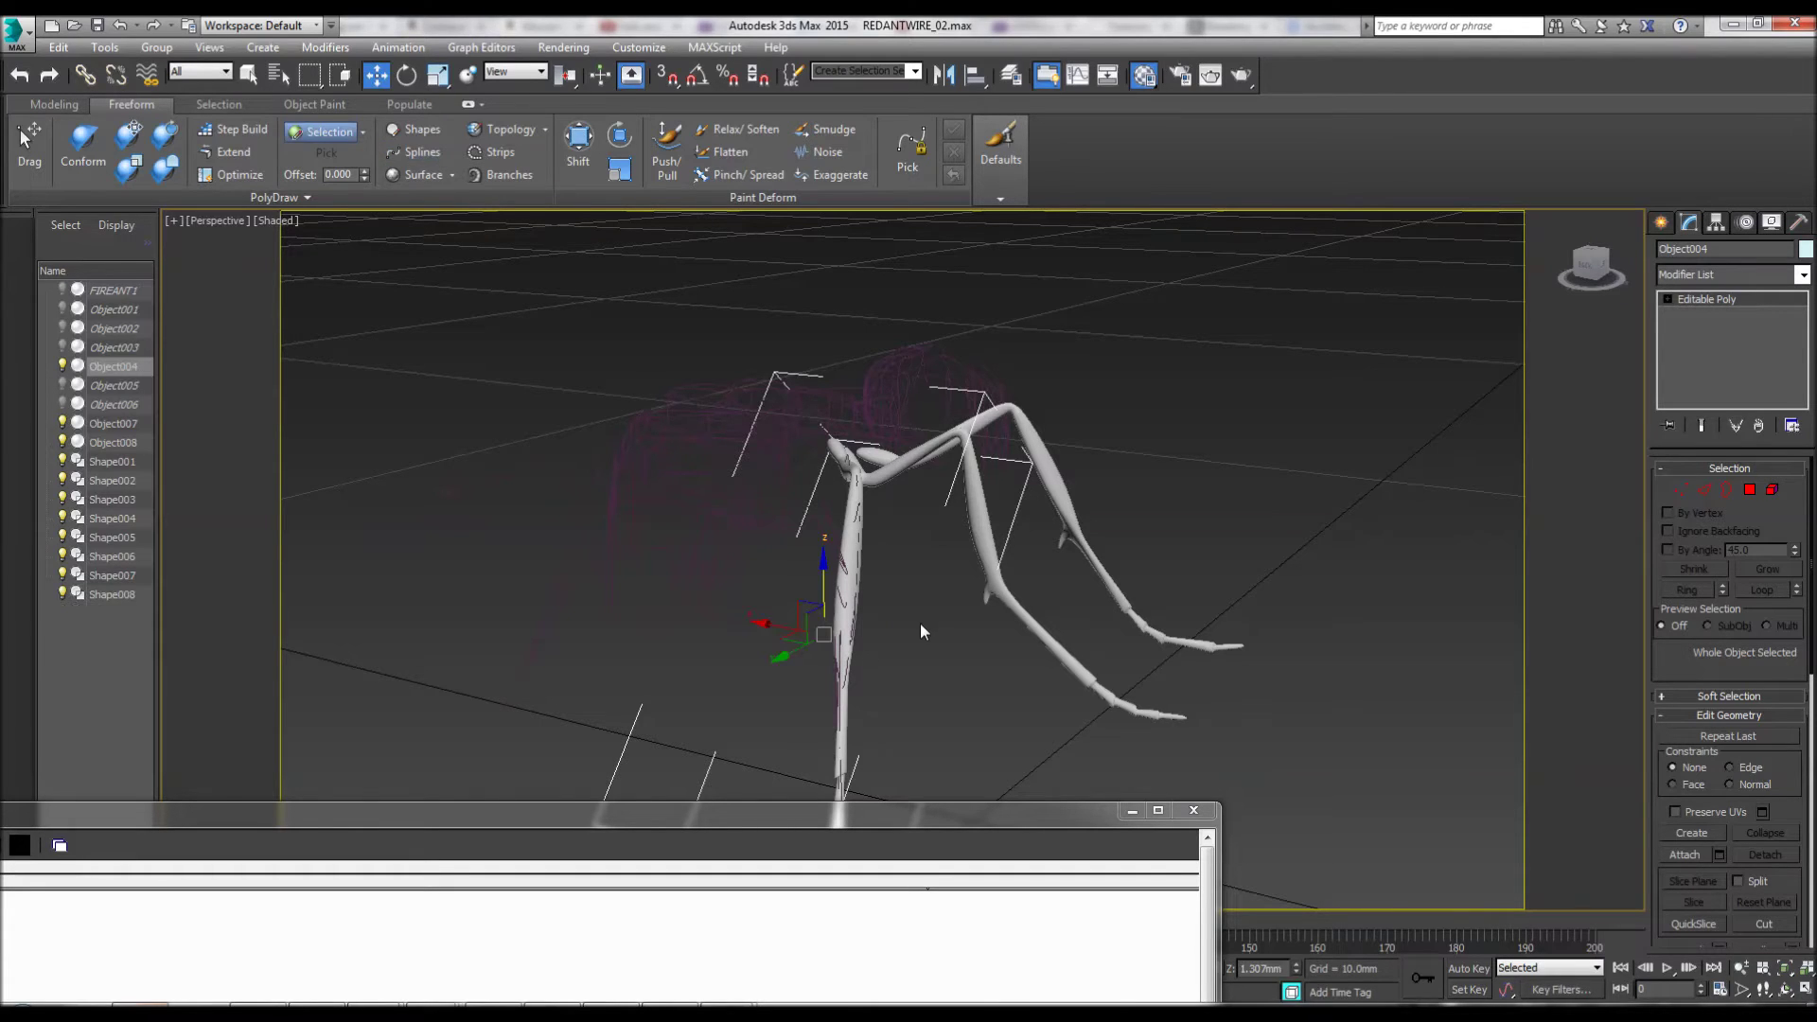
{"action": "left_click", "coordinate": [976, 498]}
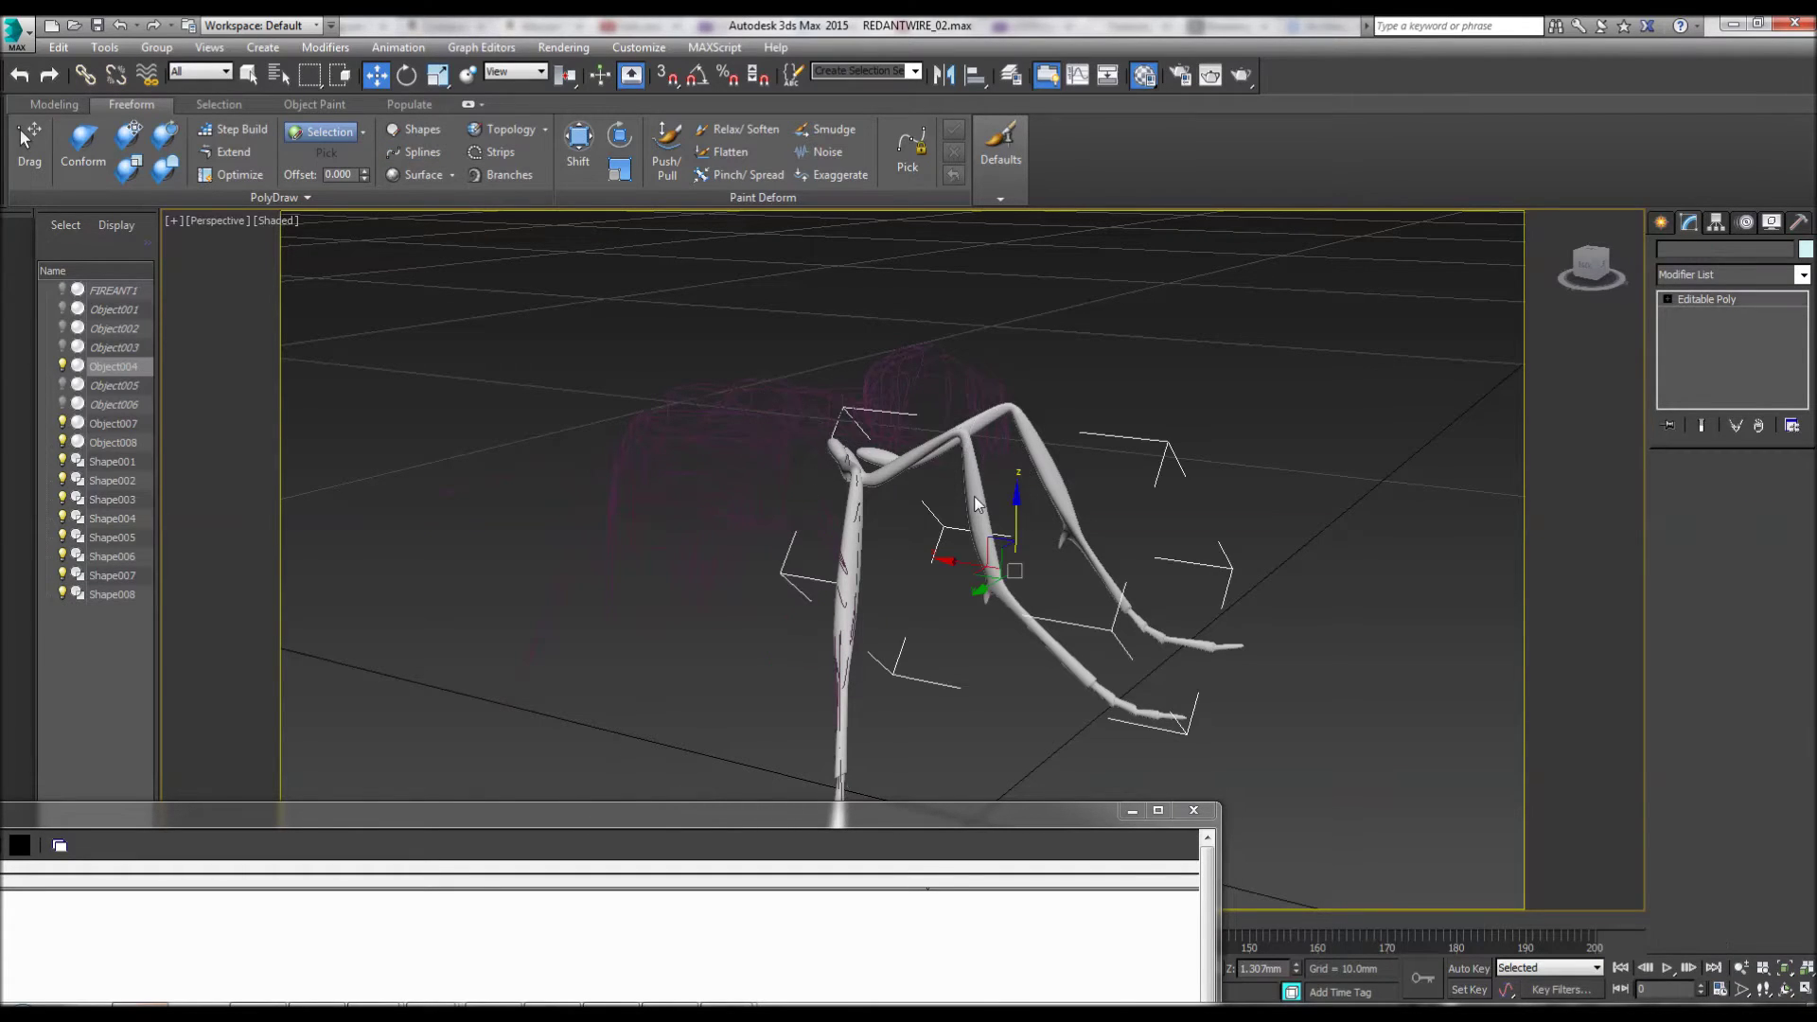
{"action": "left_click", "coordinate": [414, 152]}
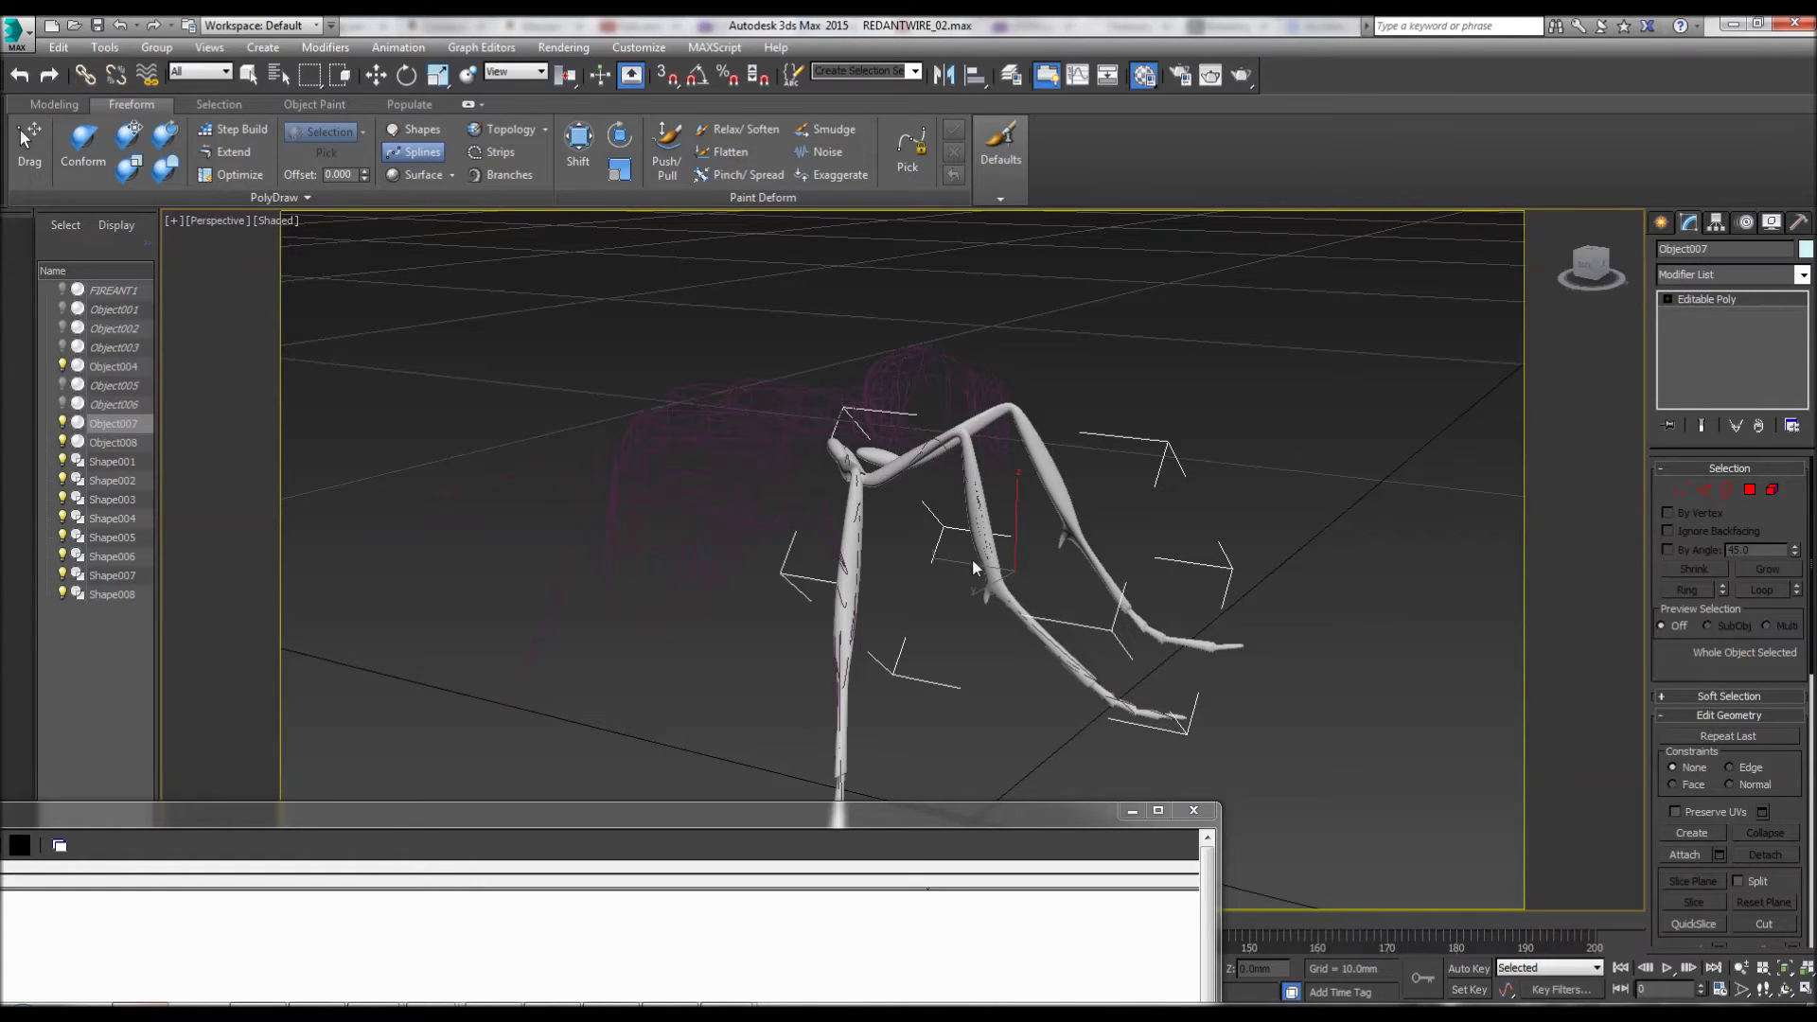
{"action": "right_click", "coordinate": [952, 708]}
Step: Draw PolyDraw splines along the far rear leg, Object008
{"action": "left_click", "coordinate": [1060, 514]}
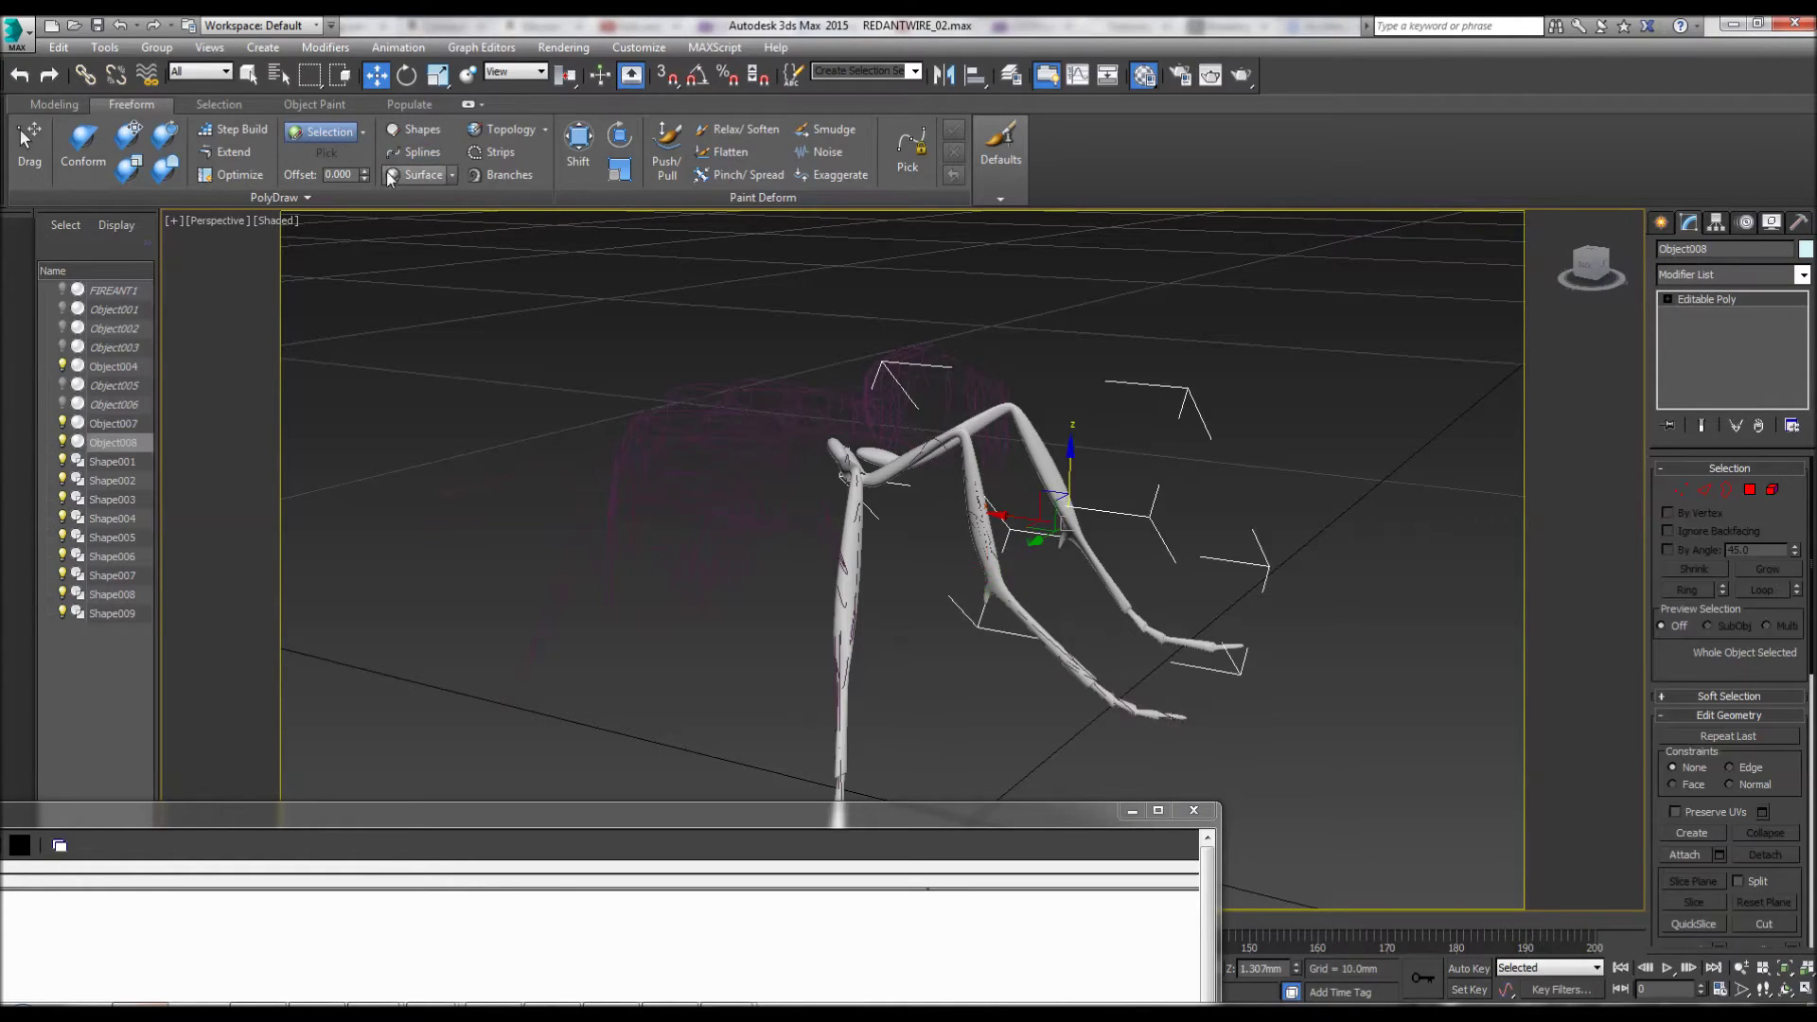
{"action": "left_click", "coordinate": [413, 151]}
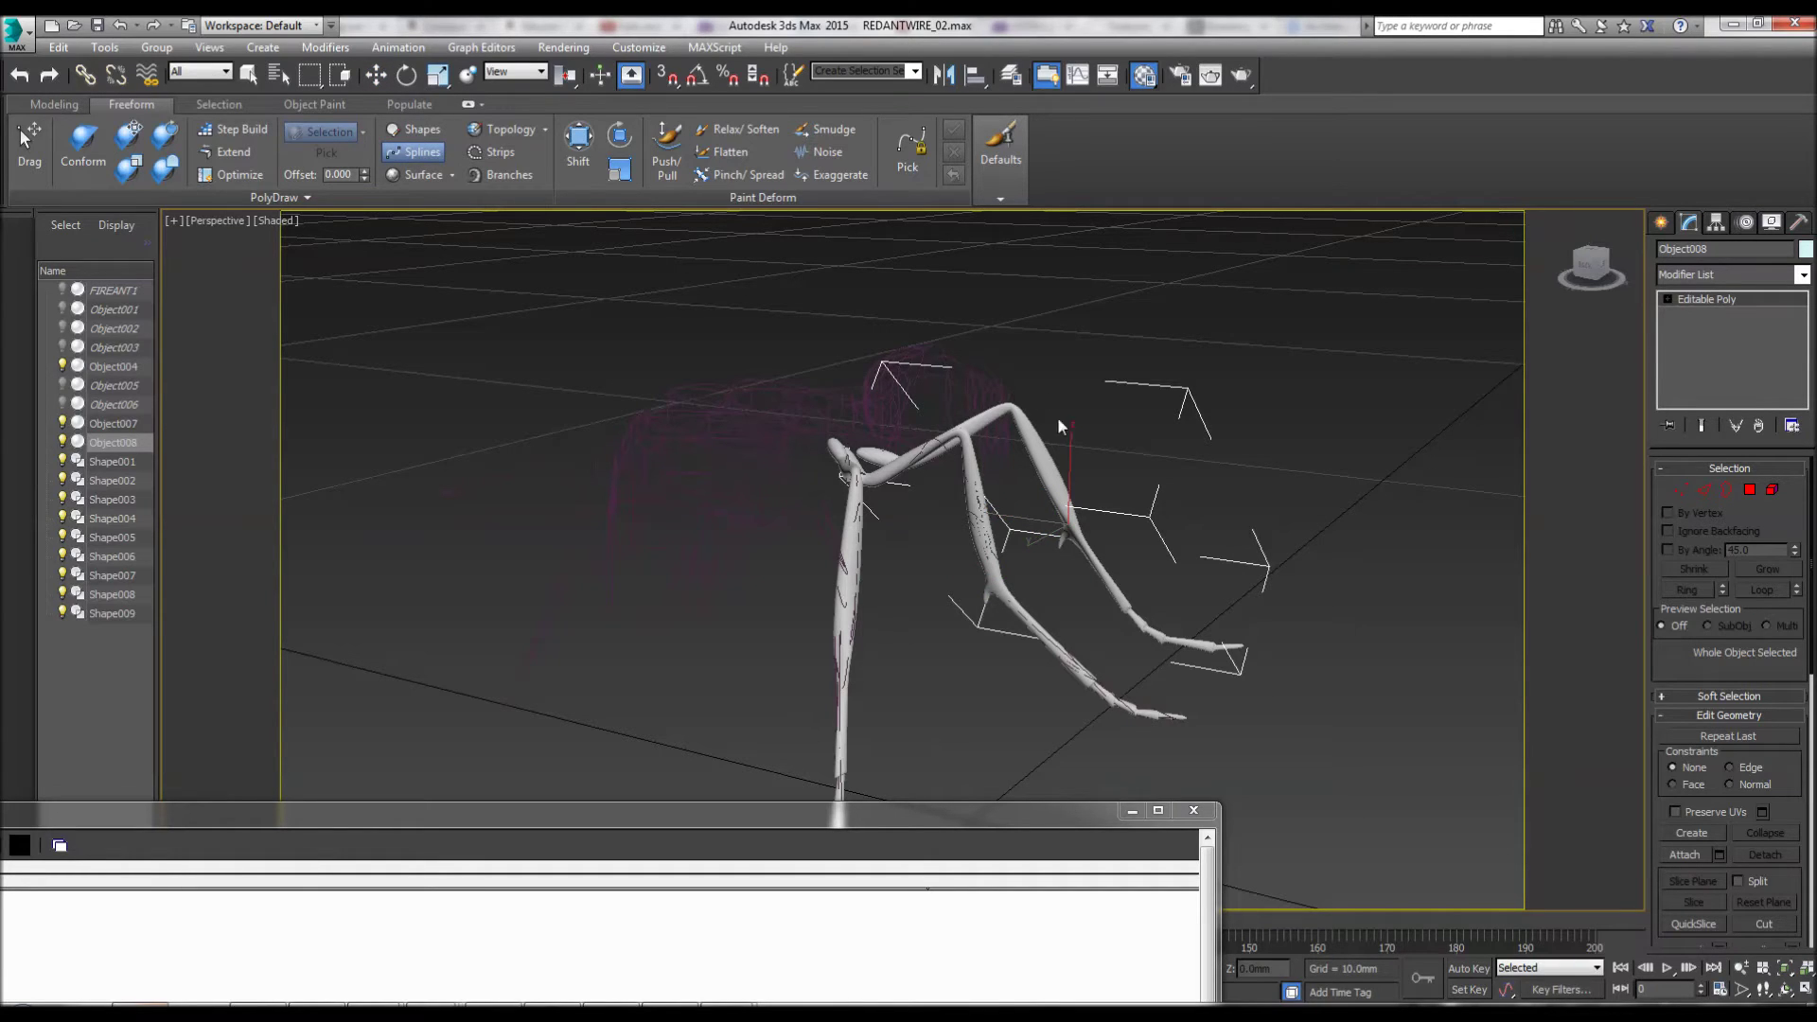
{"action": "left_click_drag", "start_coordinate": [1138, 622], "coordinate": [1325, 672]}
{"action": "right_click", "coordinate": [1325, 672]}
Step: Hide the remaining leg meshes, Object008, Object007 and Object004, leaving only the drawn splines
{"action": "right_click", "coordinate": [1115, 533]}
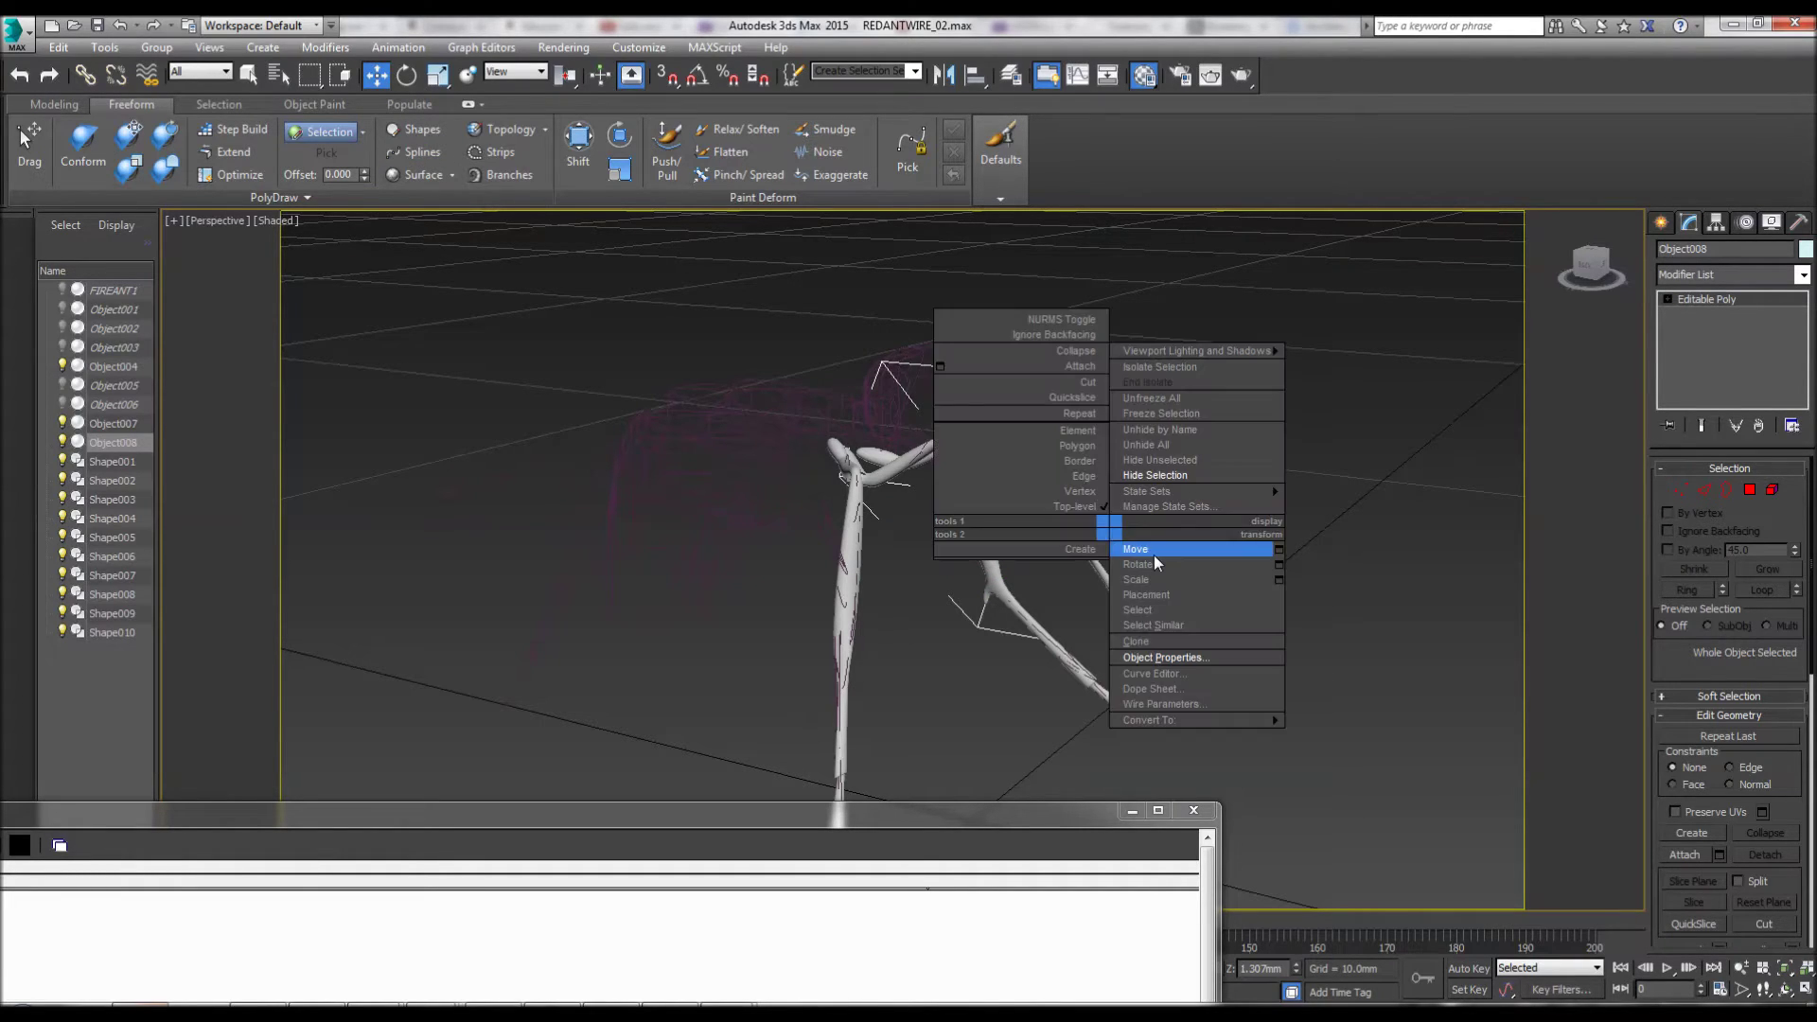
{"action": "left_click", "coordinate": [1155, 475]}
{"action": "left_click", "coordinate": [971, 480]}
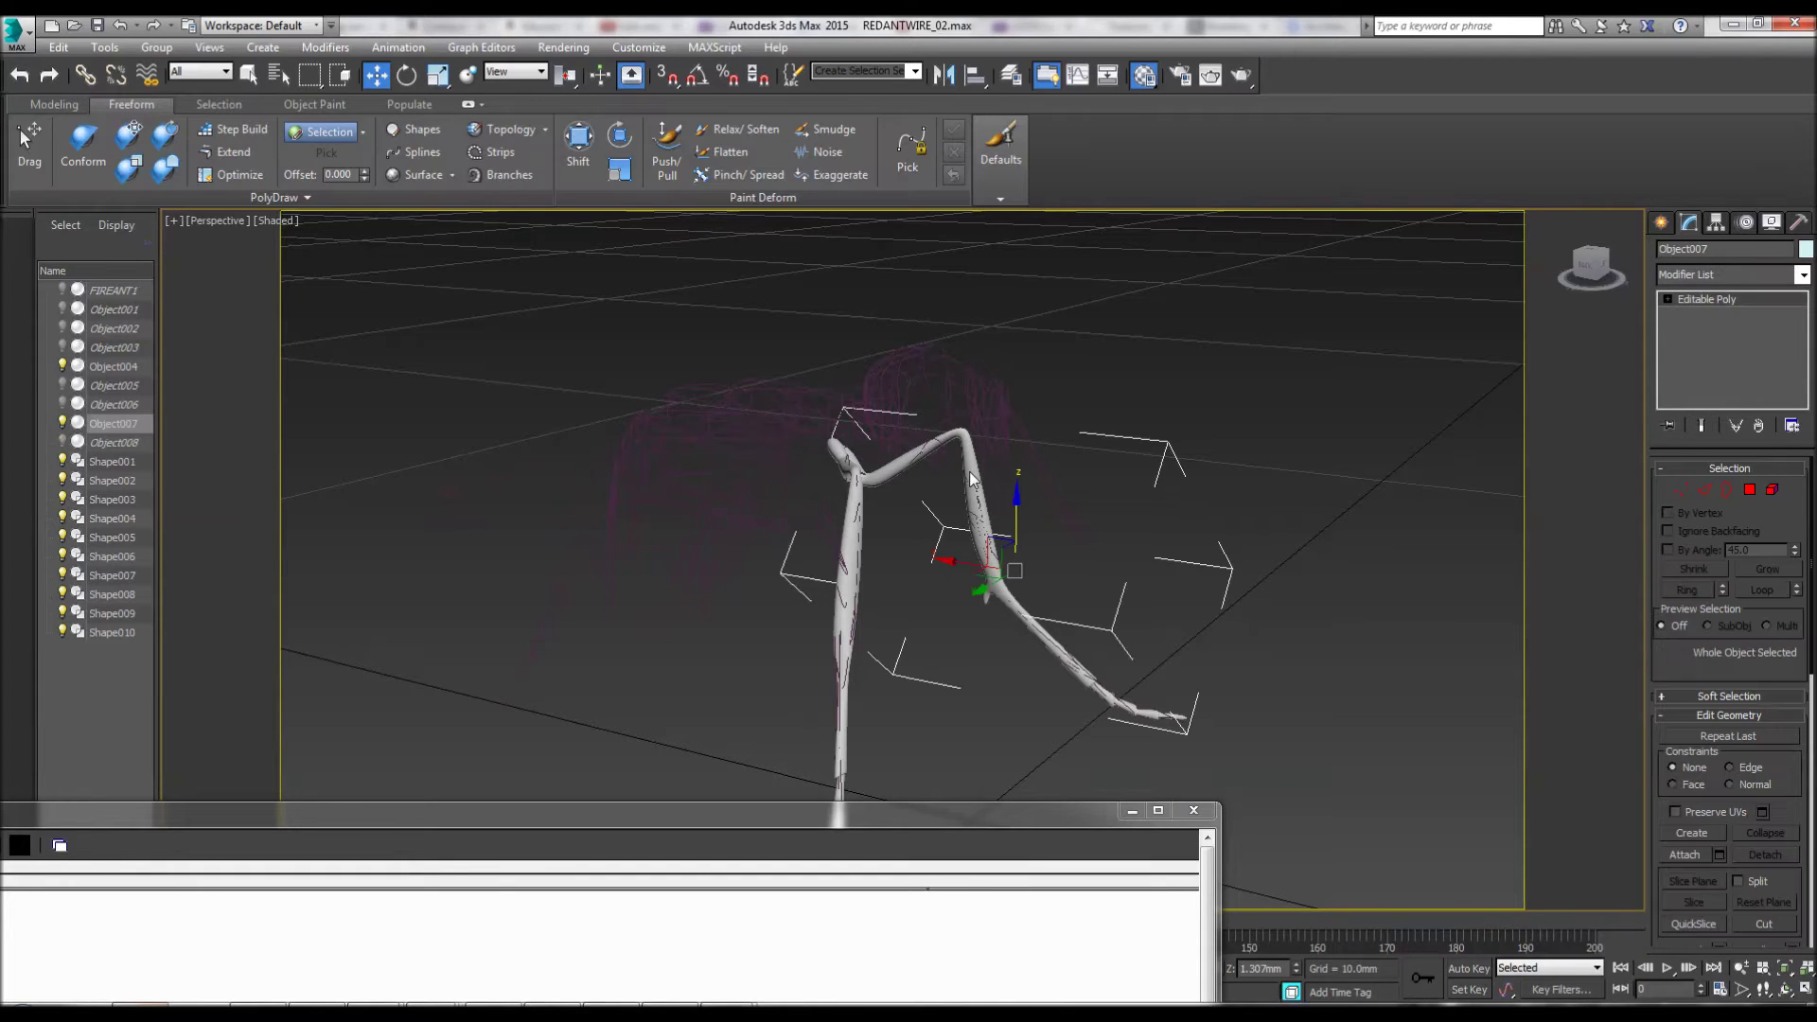
{"action": "right_click", "coordinate": [972, 478]}
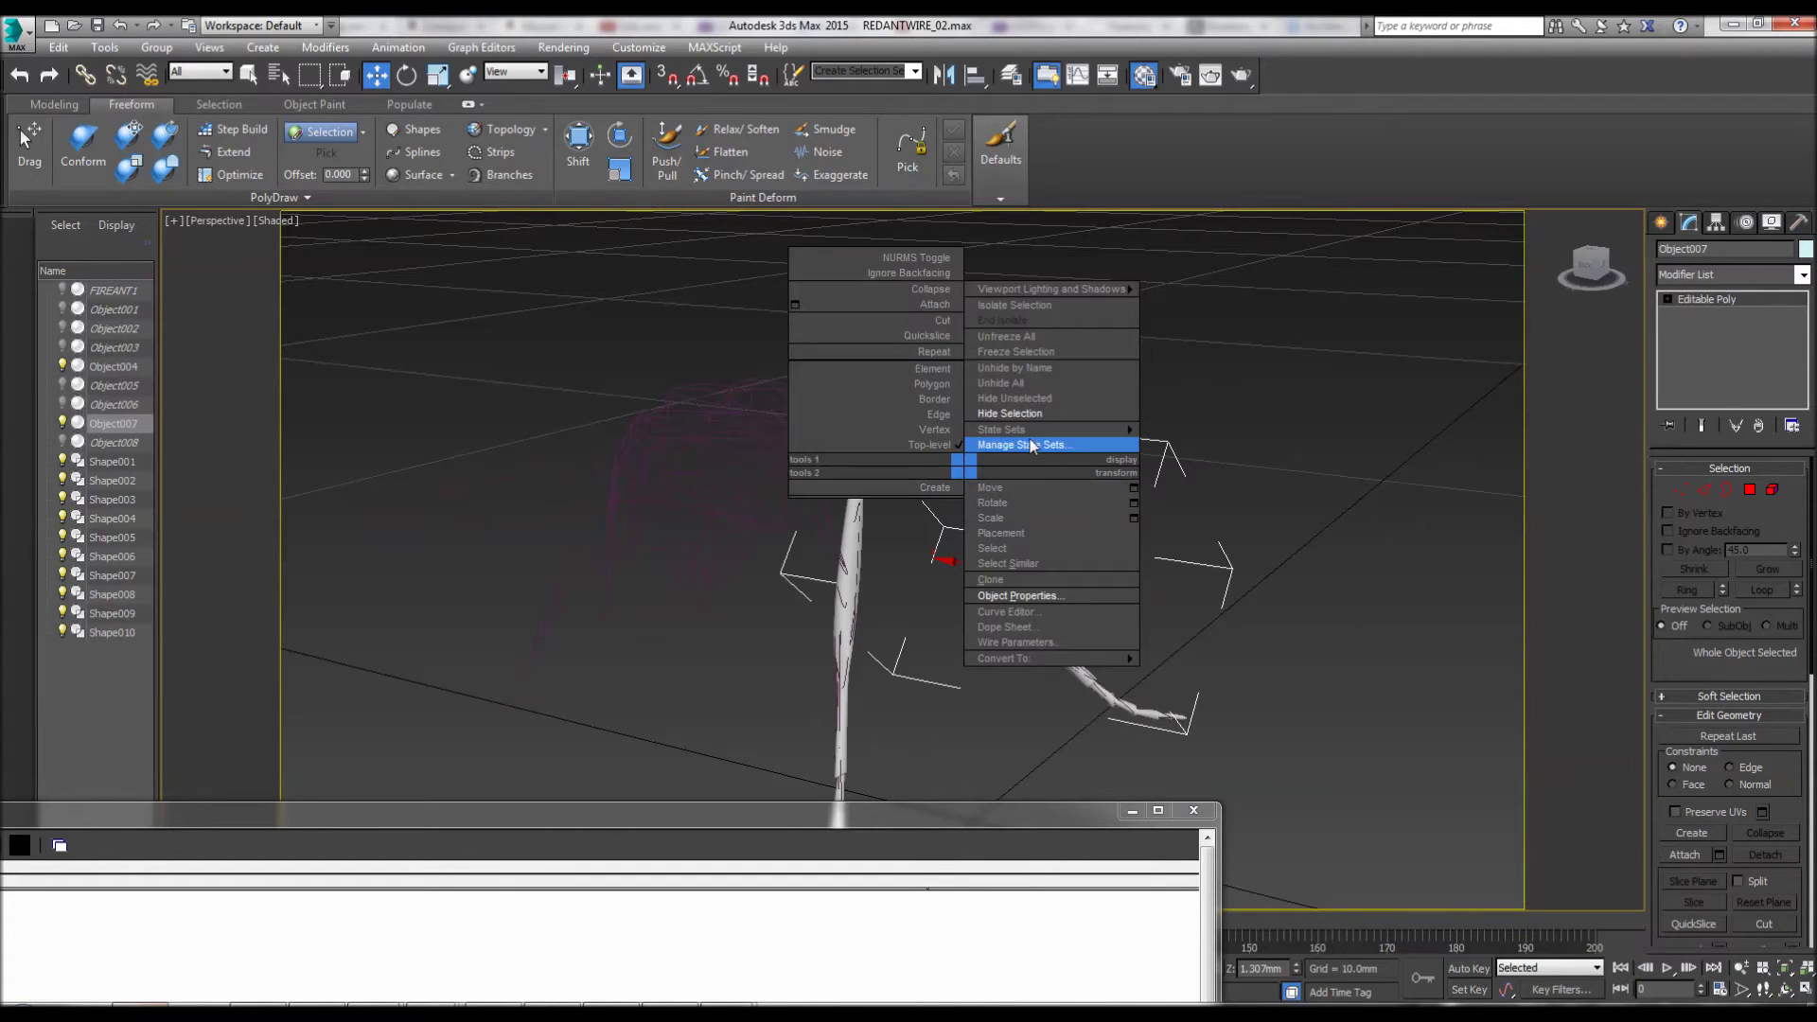
{"action": "left_click", "coordinate": [1019, 422]}
{"action": "left_click", "coordinate": [839, 544]}
{"action": "right_click", "coordinate": [841, 540]}
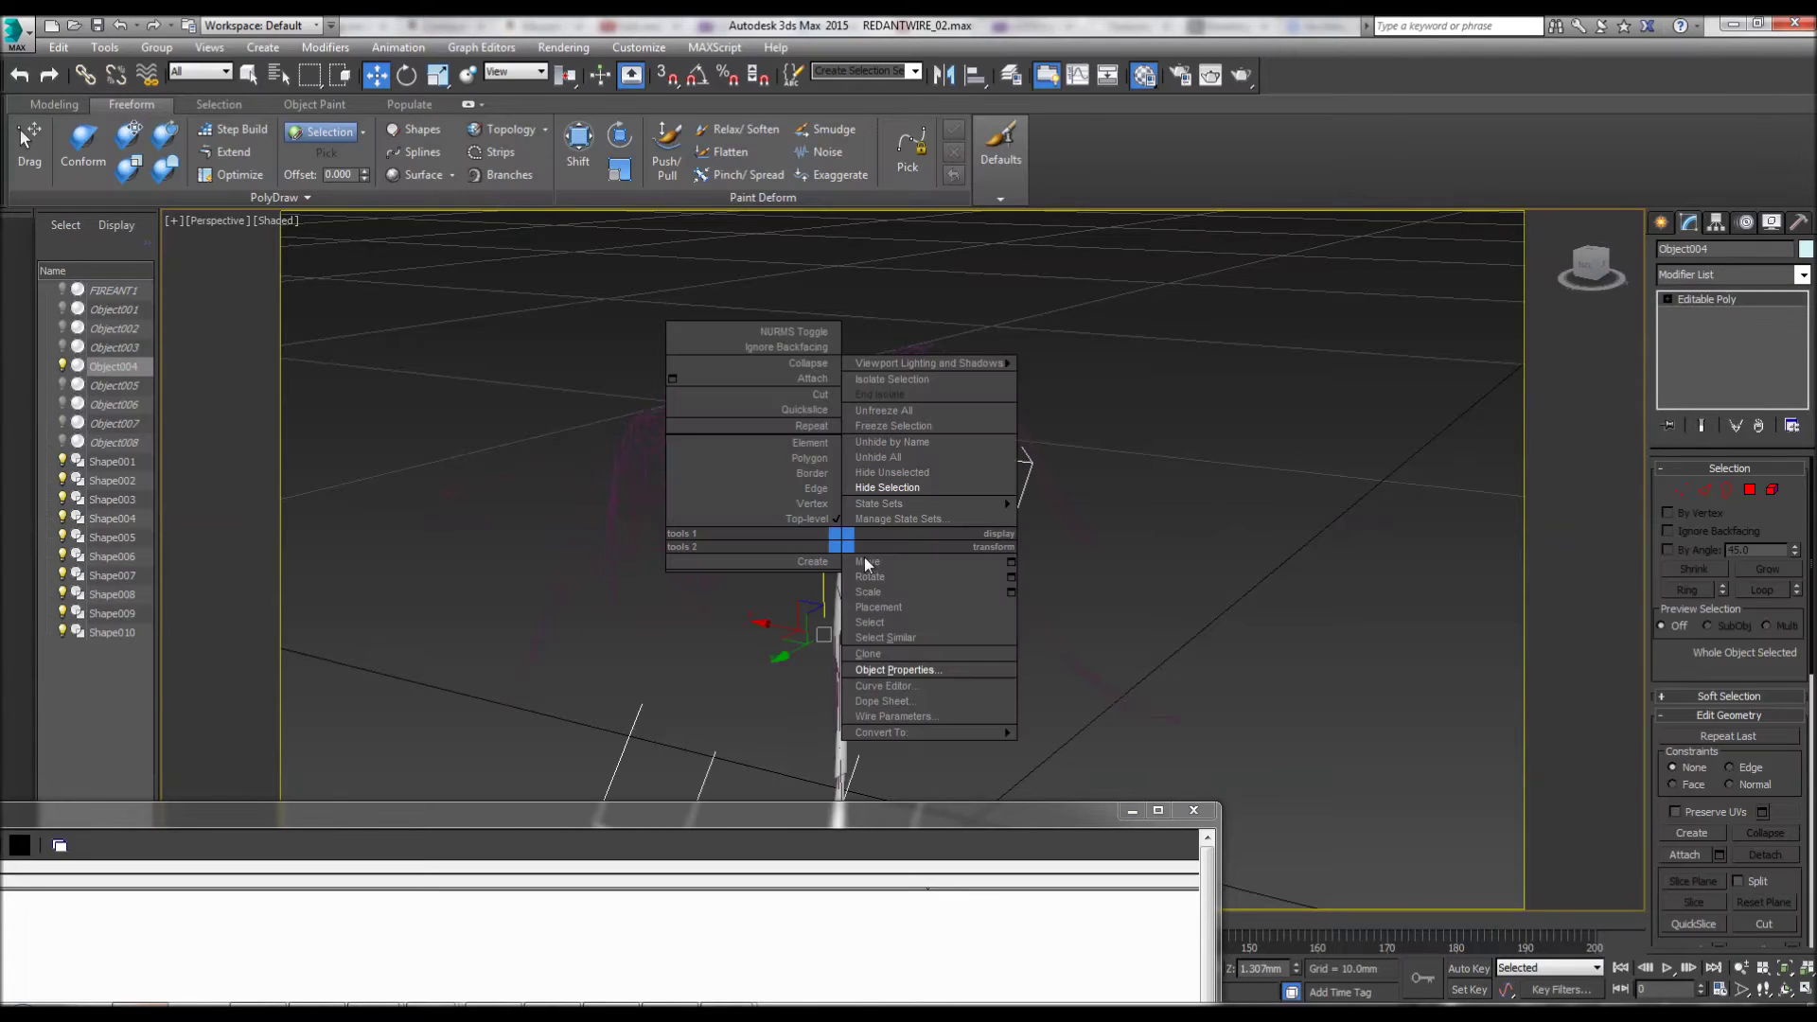
{"action": "left_click", "coordinate": [899, 487]}
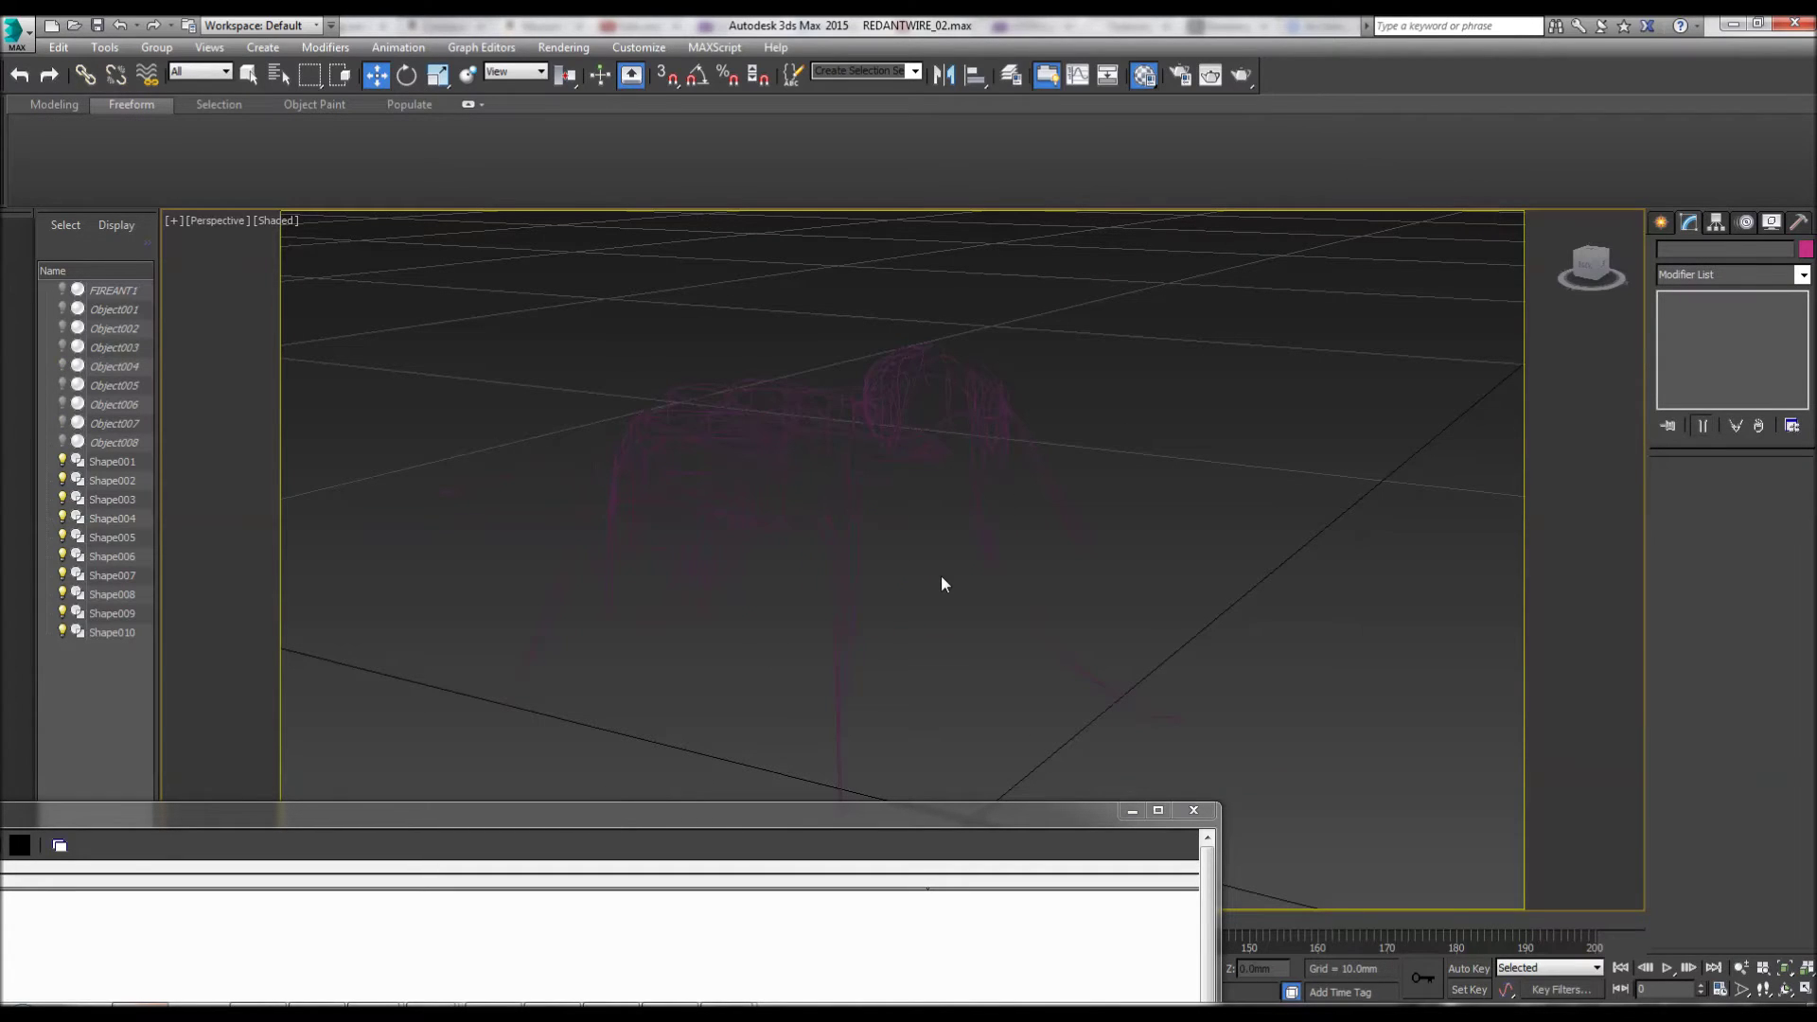
Step: Set the object color of all the drawn splines to white and deselect them
{"action": "key", "text": "ctrl+a"}
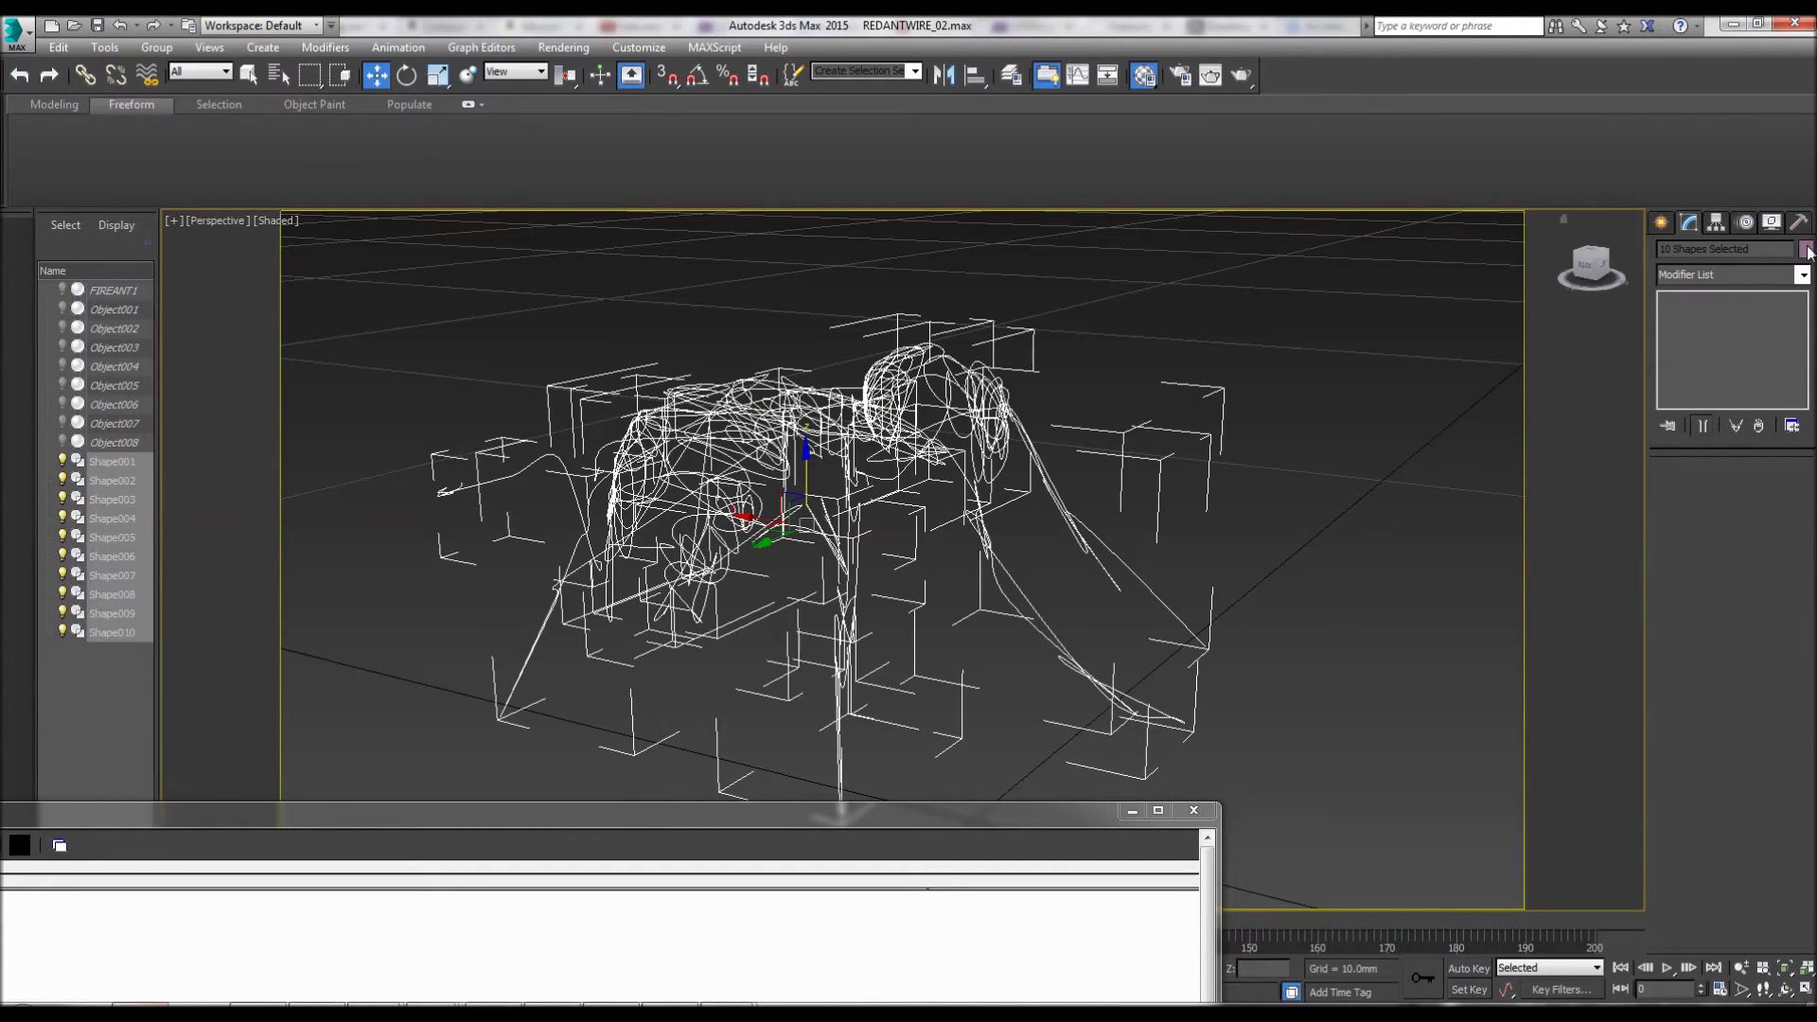
{"action": "left_click", "coordinate": [1806, 249]}
{"action": "left_click", "coordinate": [1076, 559]}
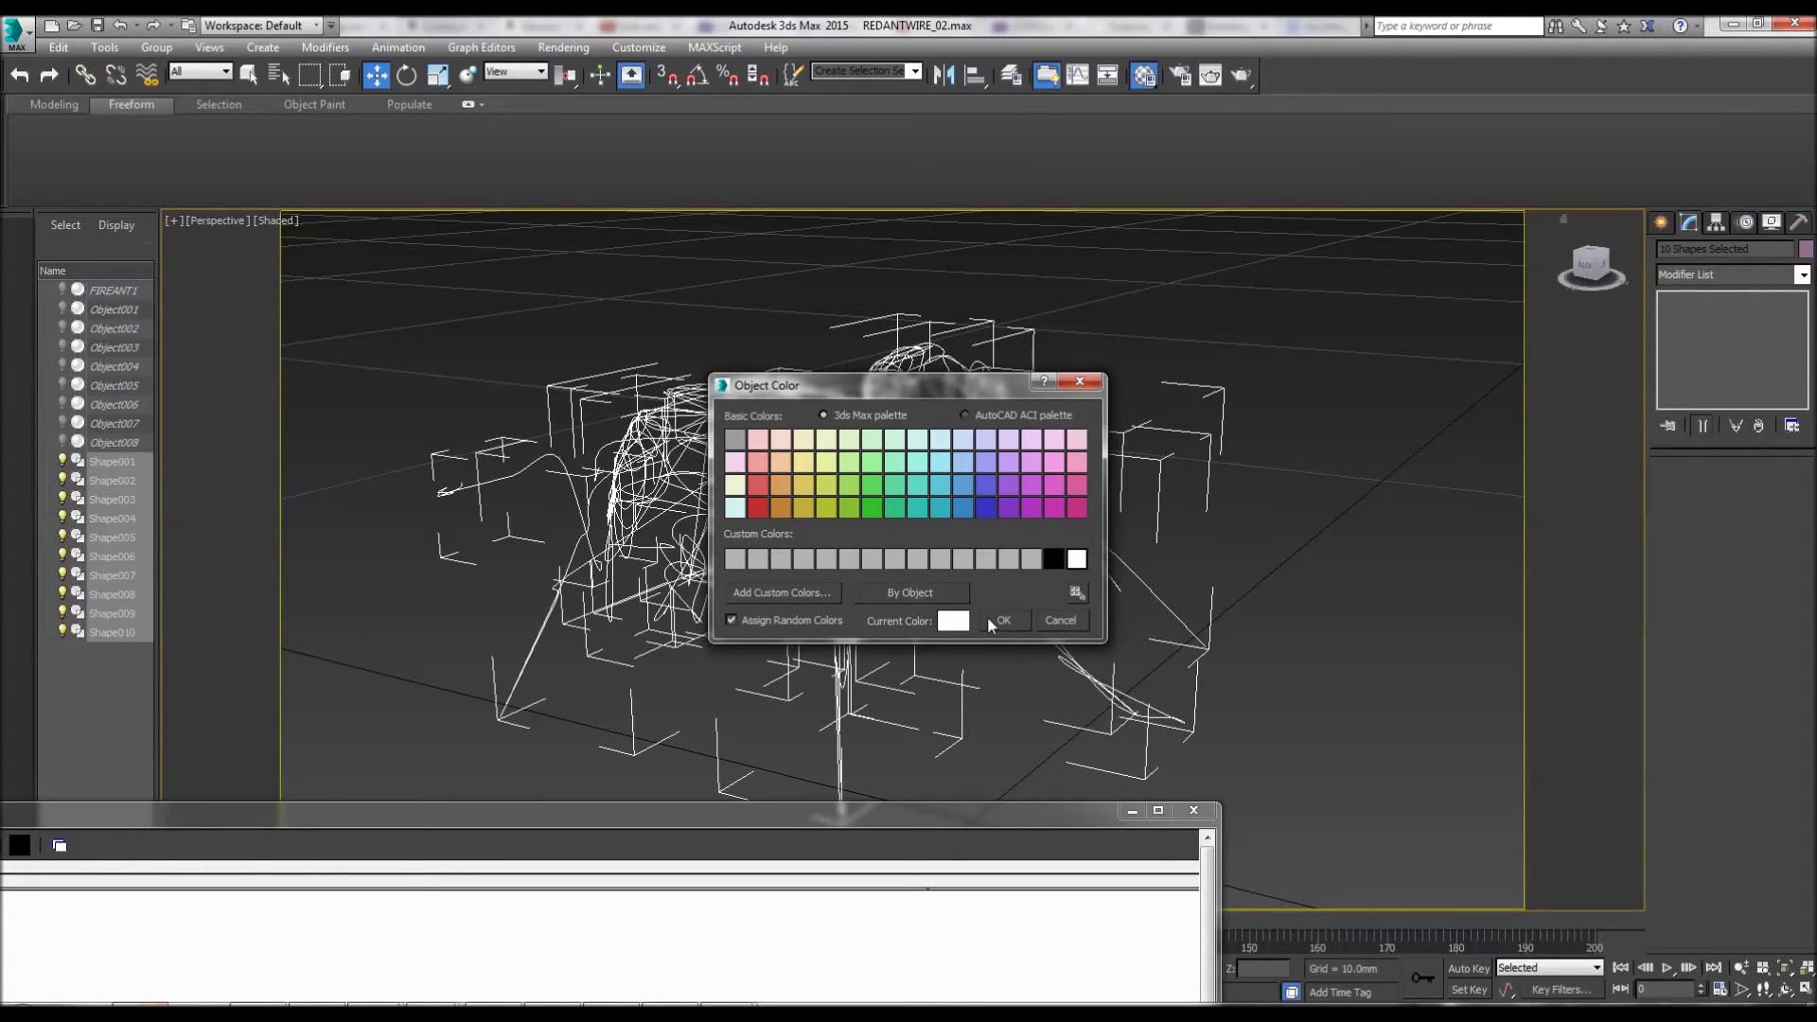
{"action": "left_click", "coordinate": [1003, 620]}
{"action": "left_click", "coordinate": [1363, 571]}
Step: Assign the black 09 - Default material to the selection of all drawn splines
{"action": "middle_click_drag", "start_coordinate": [653, 530], "coordinate": [1051, 545]}
{"action": "key", "text": "w"}
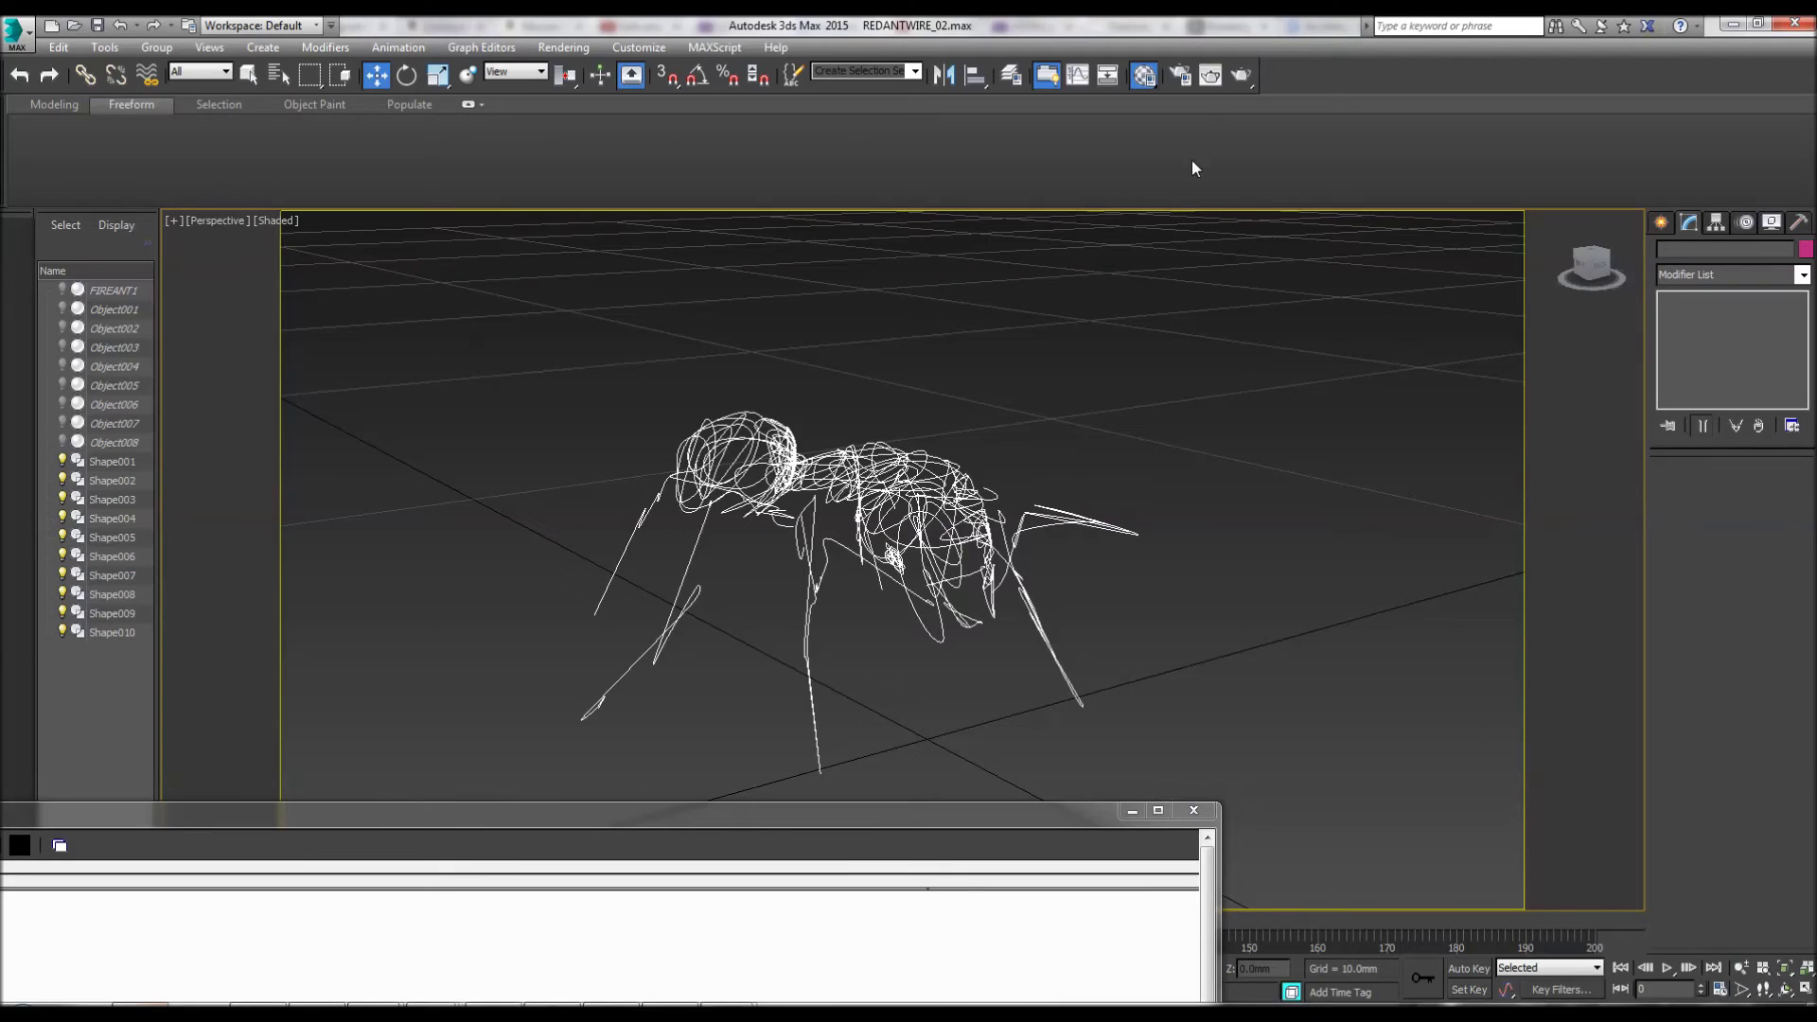
{"action": "left_click", "coordinate": [1144, 76]}
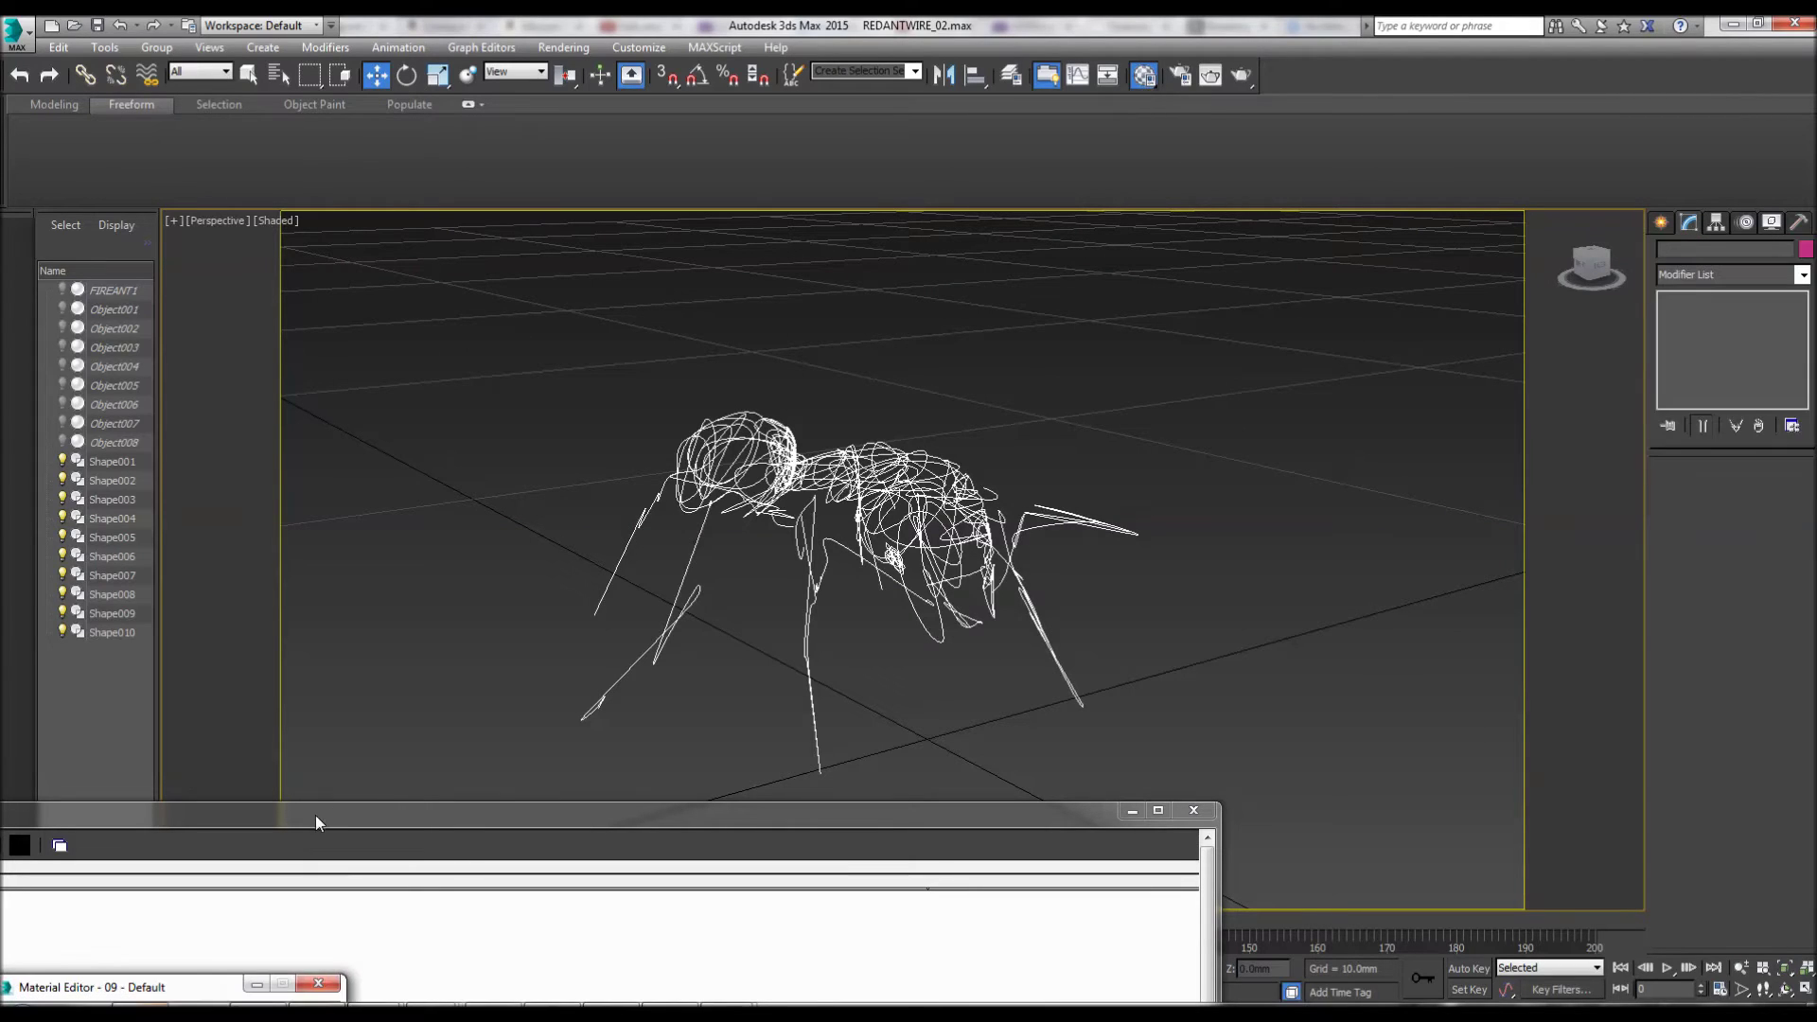
{"action": "left_click_drag", "start_coordinate": [191, 986], "coordinate": [495, 305]}
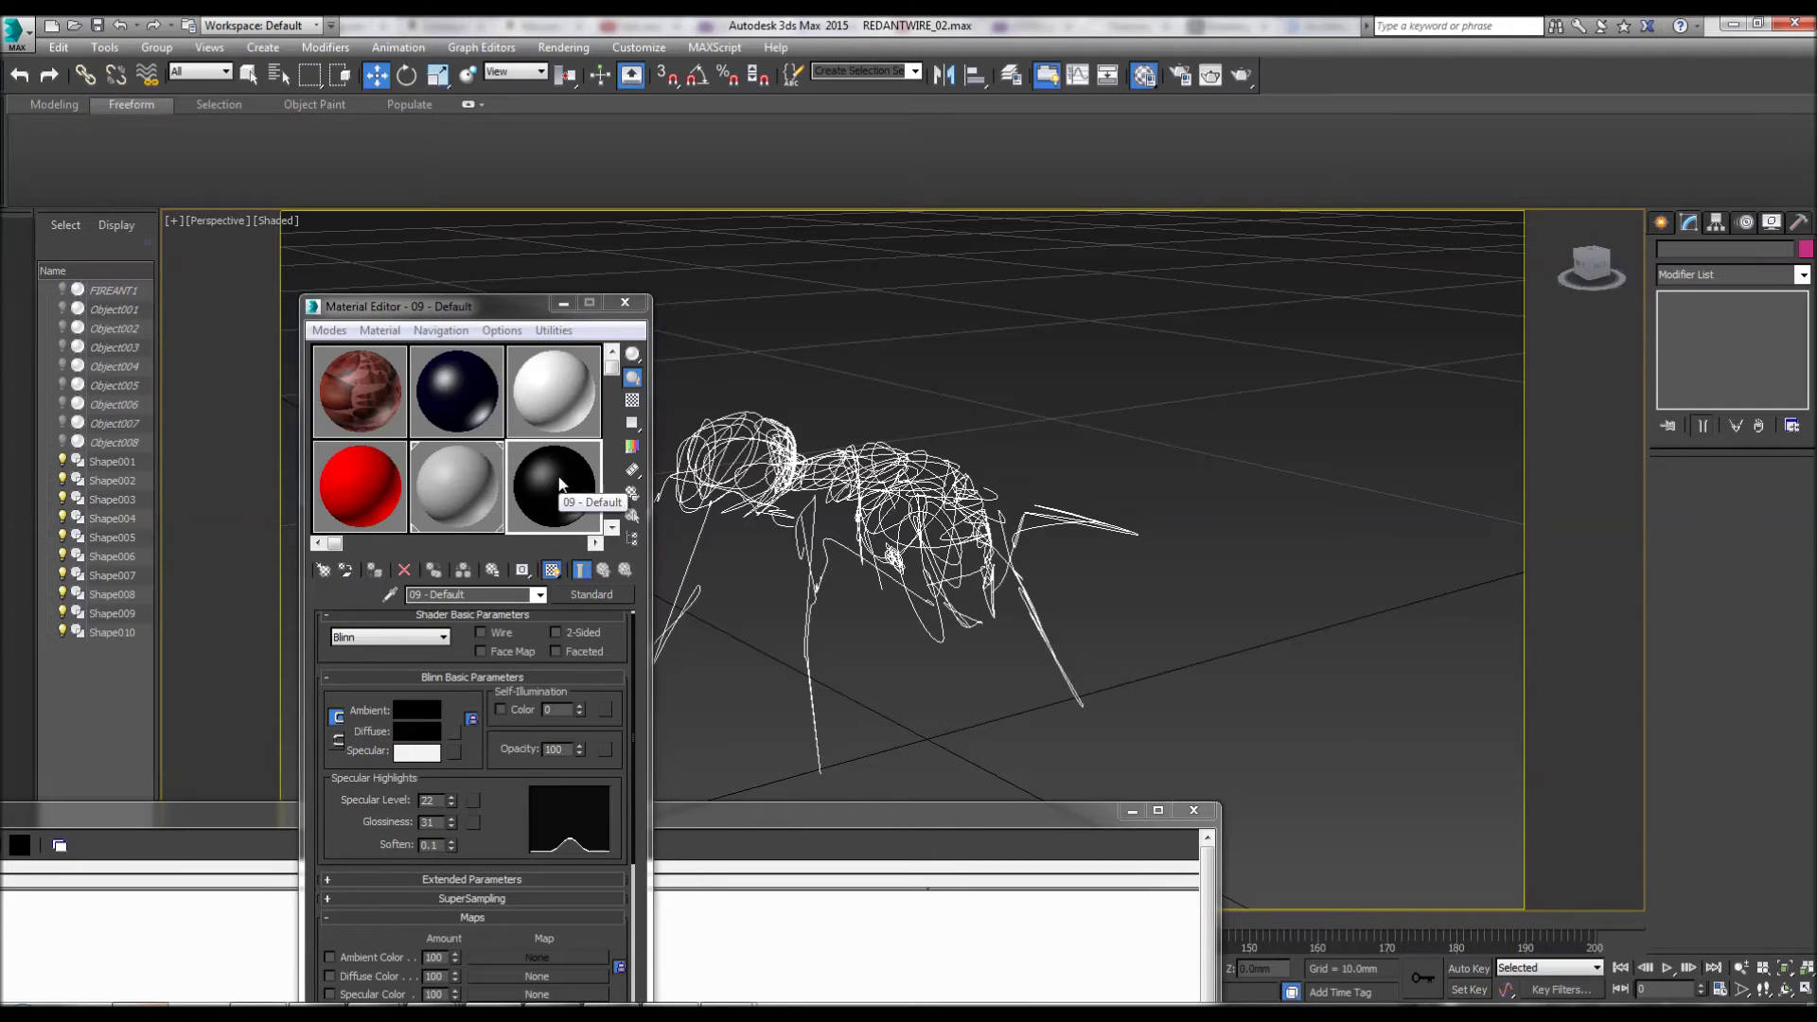
{"action": "left_click", "coordinate": [527, 520]}
{"action": "left_click_drag", "start_coordinate": [1183, 284], "coordinate": [293, 814]}
{"action": "left_click_drag", "start_coordinate": [885, 513], "coordinate": [881, 517]}
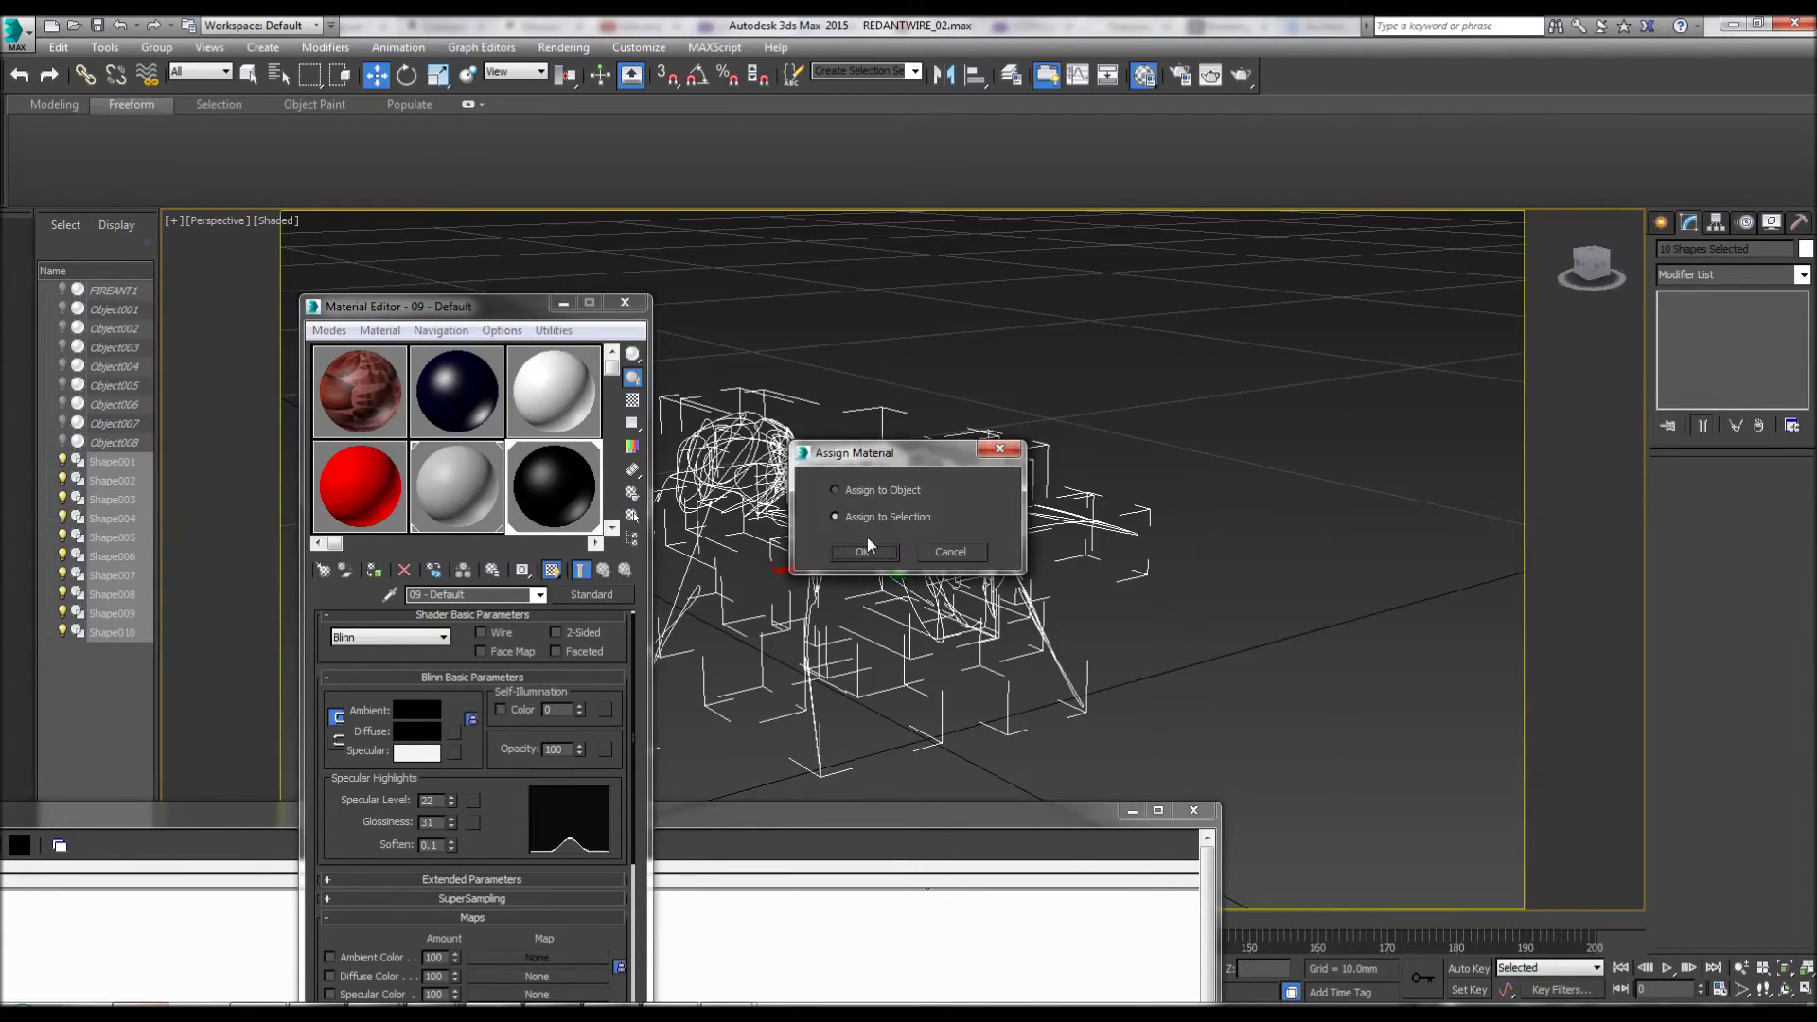
{"action": "left_click", "coordinate": [865, 548]}
{"action": "left_click", "coordinate": [1195, 666]}
Step: Select Shape002 and attach the leg splines Shape003, Shape004 and Shape005 to it
{"action": "left_click", "coordinate": [987, 563]}
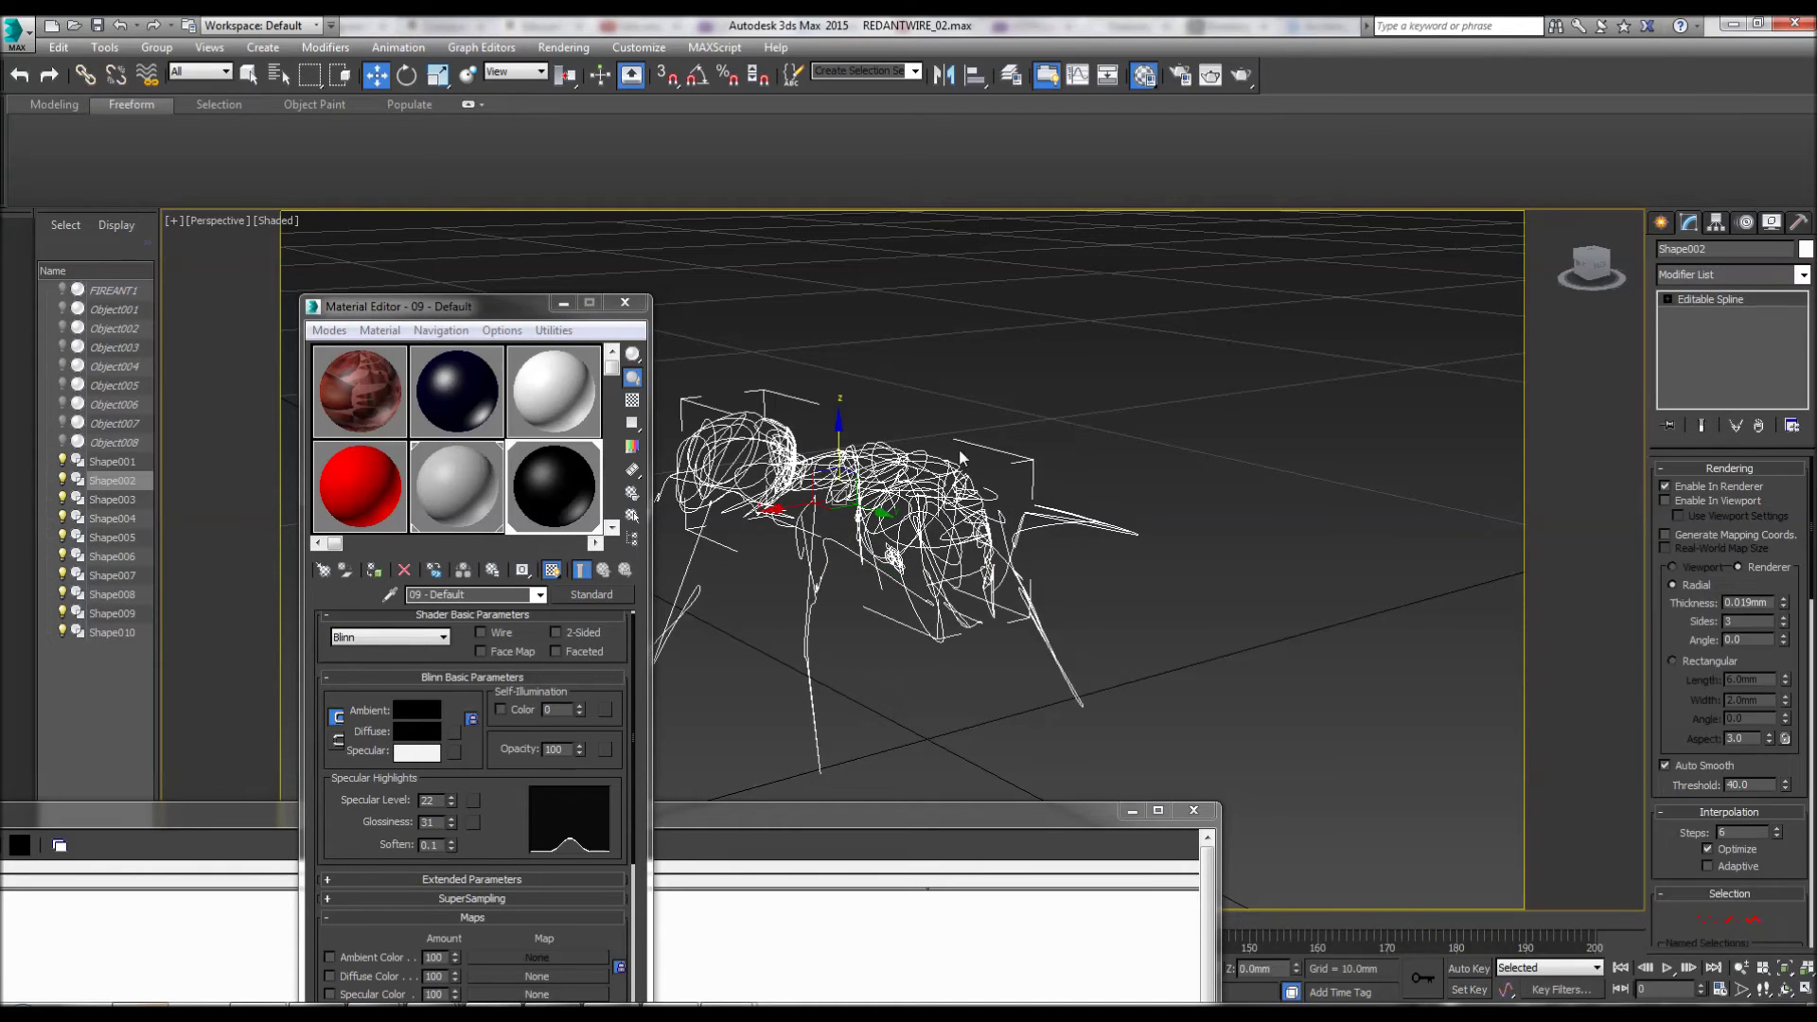
{"action": "key", "text": "Up"}
{"action": "scroll", "coordinate": [916, 412], "scroll_direction": "up", "scroll_amount": 3}
{"action": "scroll", "coordinate": [913, 412], "scroll_direction": "down", "scroll_amount": 2}
{"action": "scroll", "coordinate": [915, 417], "scroll_direction": "up", "scroll_amount": 2}
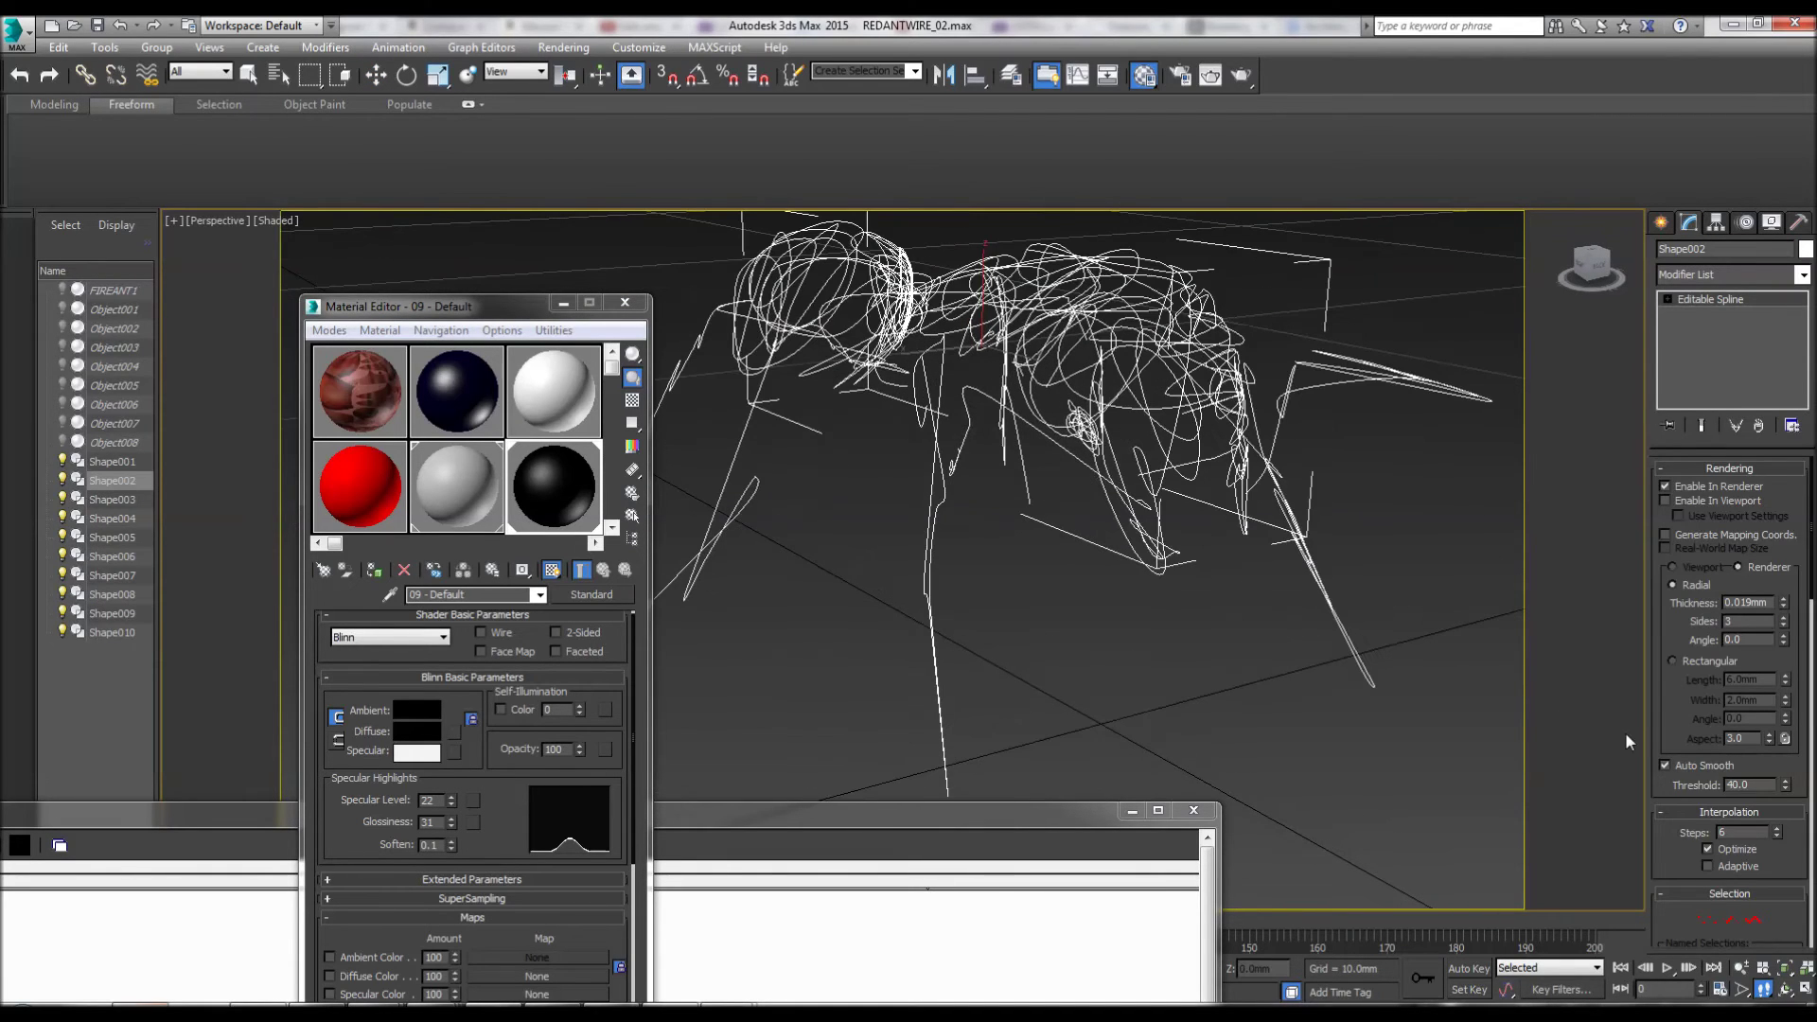
{"action": "left_click_drag", "start_coordinate": [1660, 705], "coordinate": [1705, 338]}
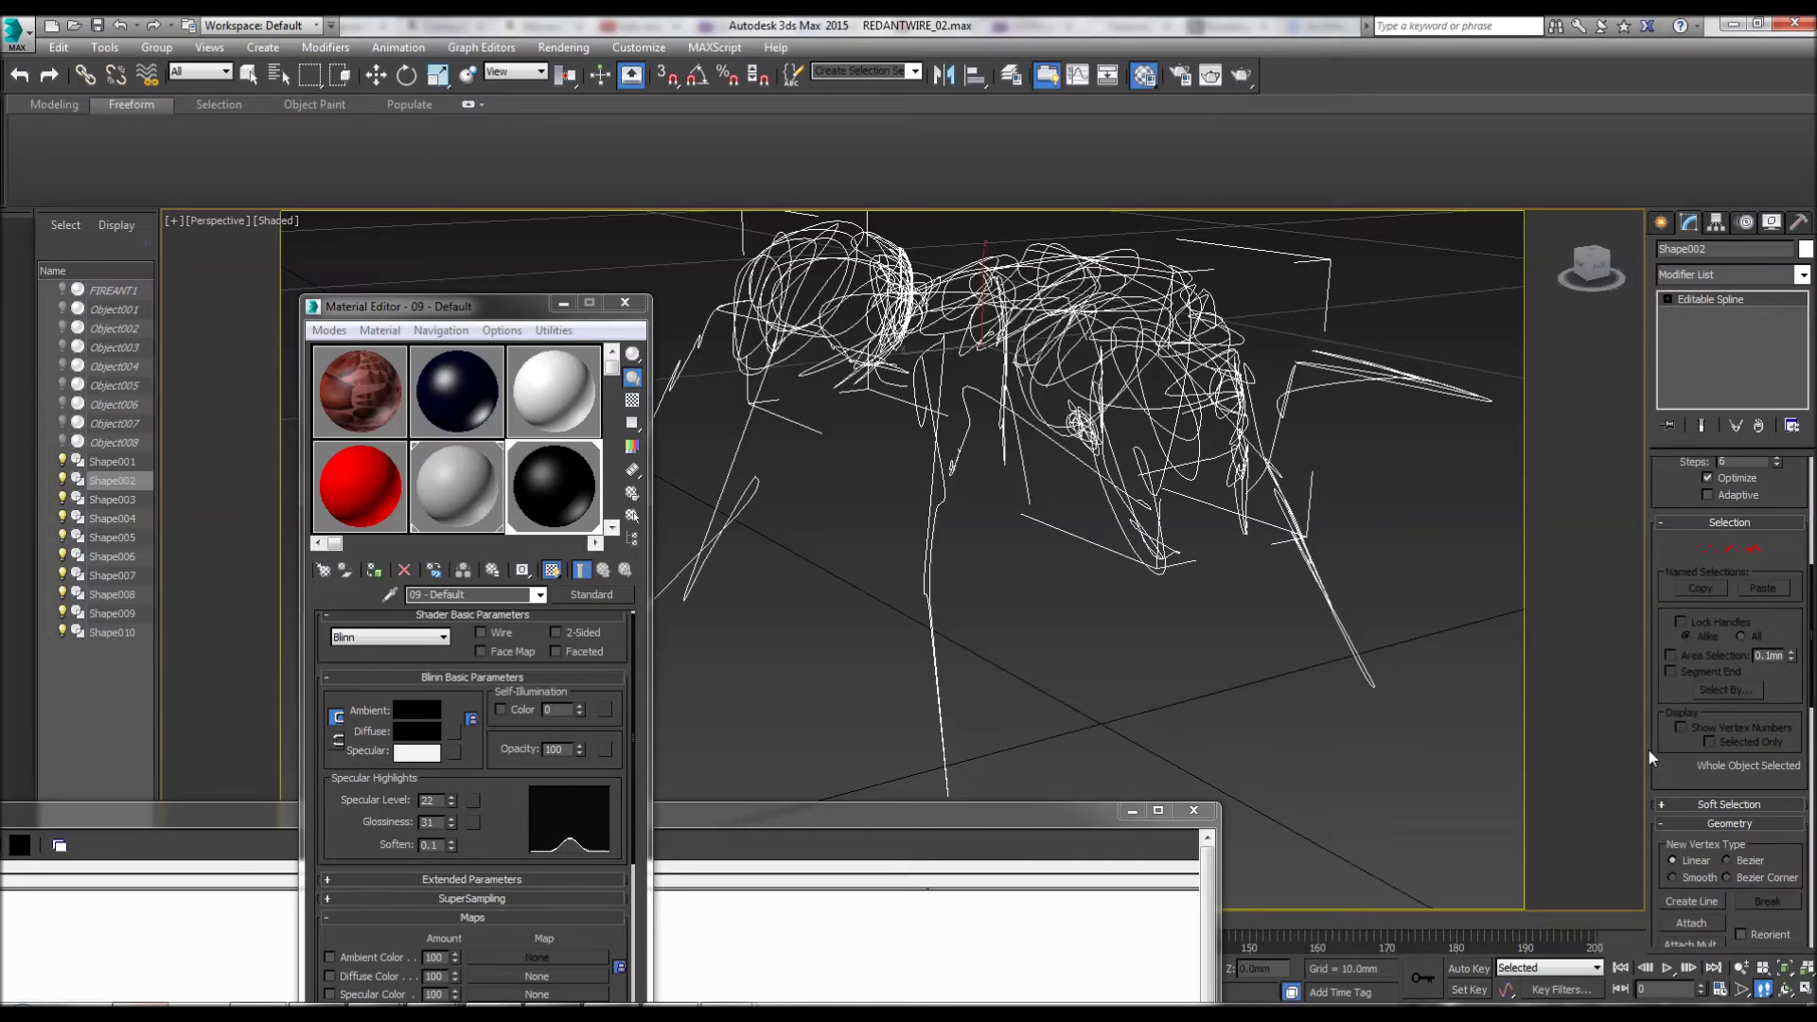
{"action": "left_click_drag", "start_coordinate": [1649, 748], "coordinate": [1673, 615]}
{"action": "left_click", "coordinate": [1688, 792]}
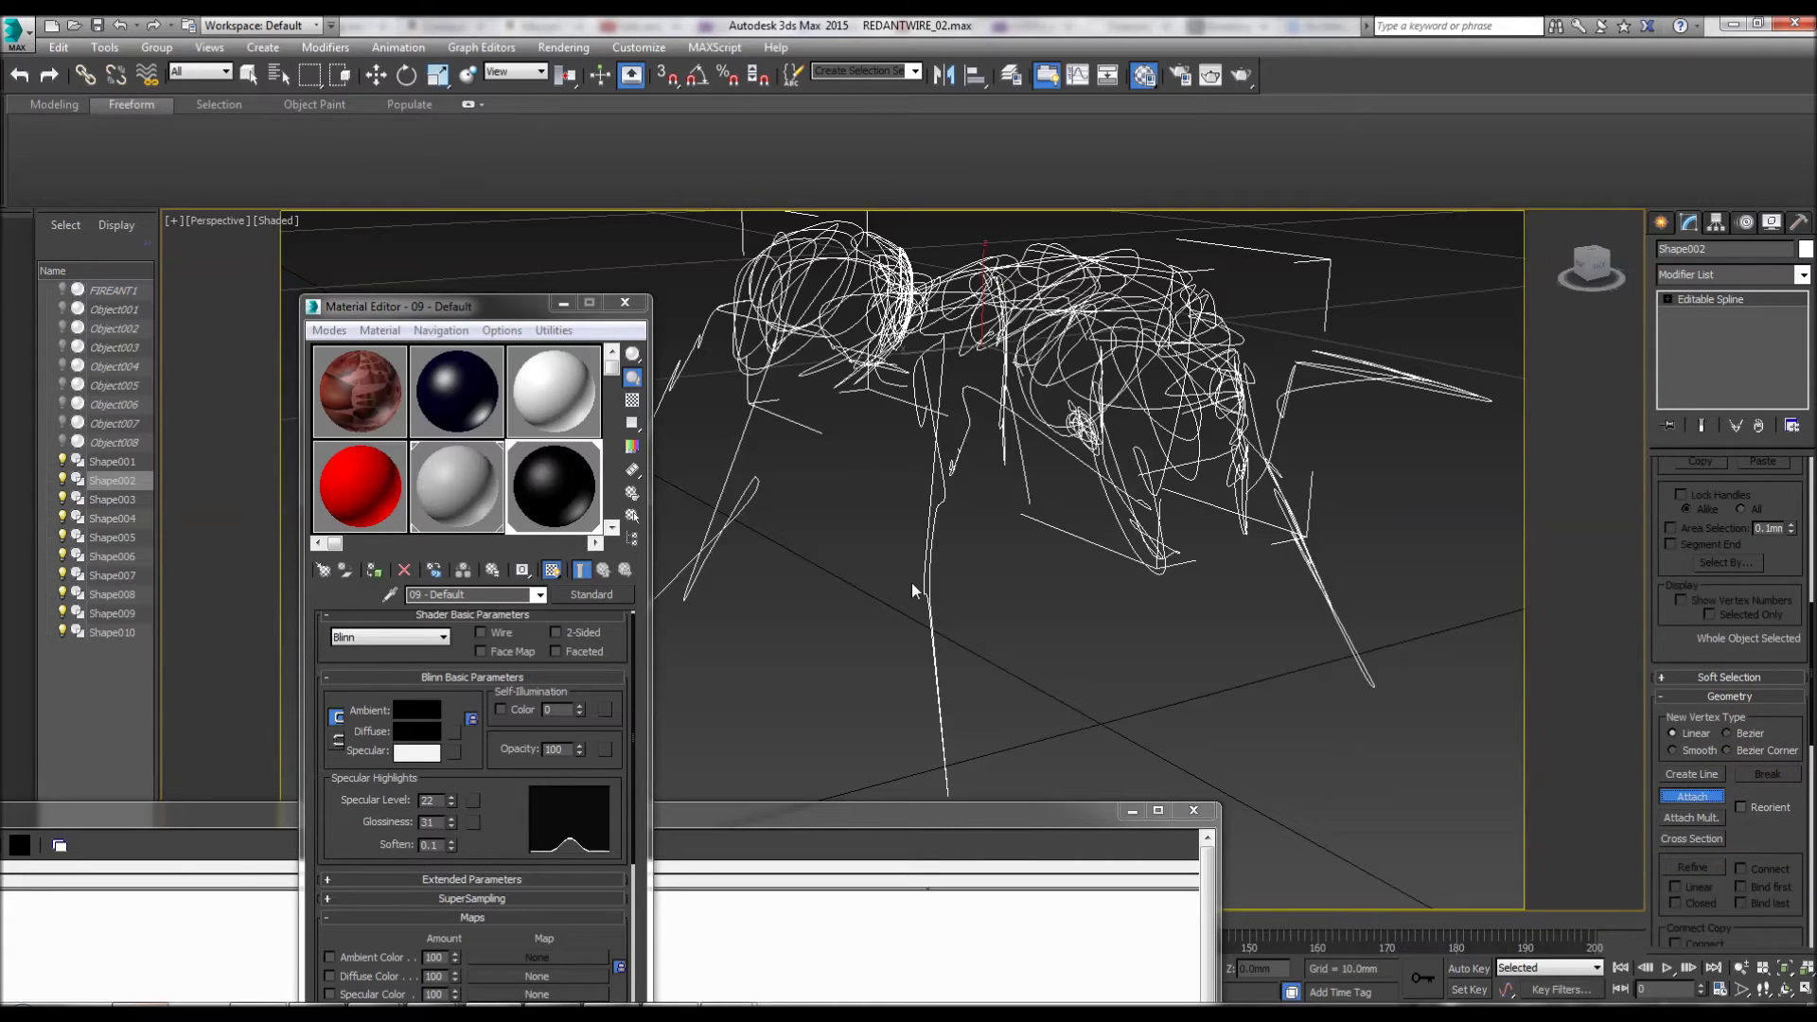
{"action": "left_click", "coordinate": [928, 579]}
{"action": "left_click", "coordinate": [730, 521]}
{"action": "left_click", "coordinate": [704, 343]}
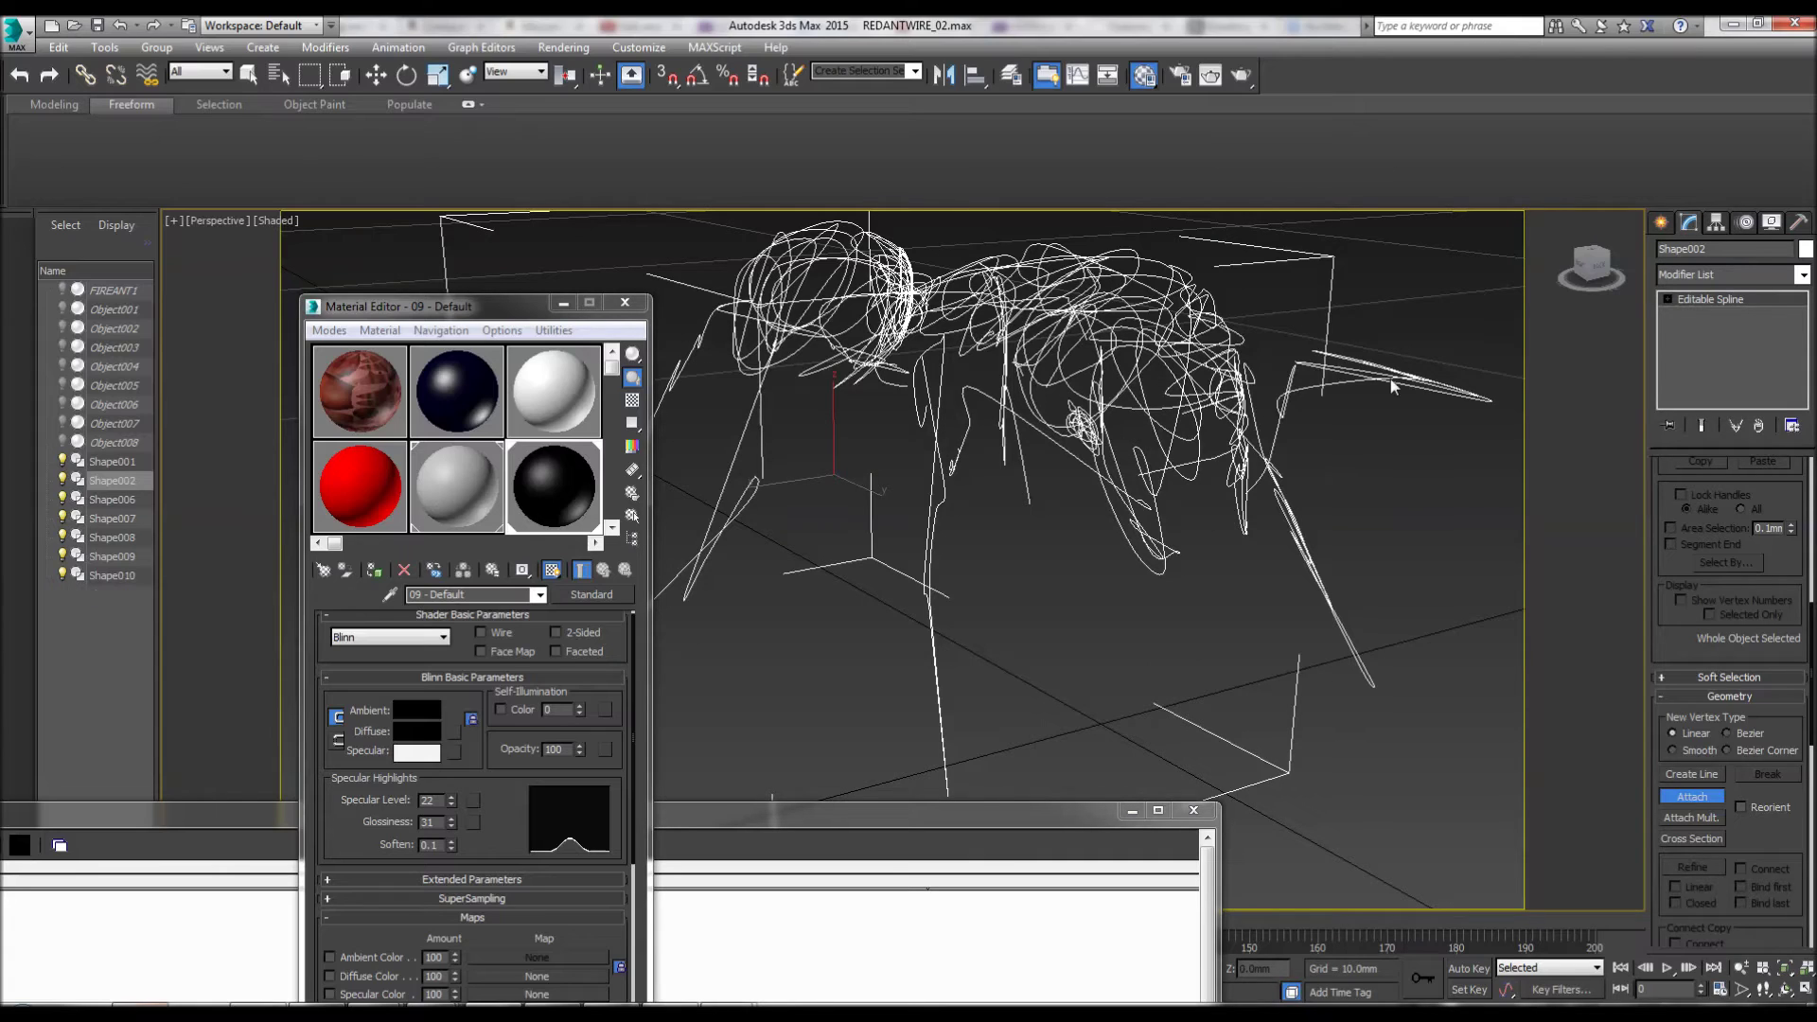
Step: Attach the splines Shape001, Shape007, Shape008, Shape009 and Shape010 to Shape002
{"action": "left_click", "coordinate": [1388, 379]}
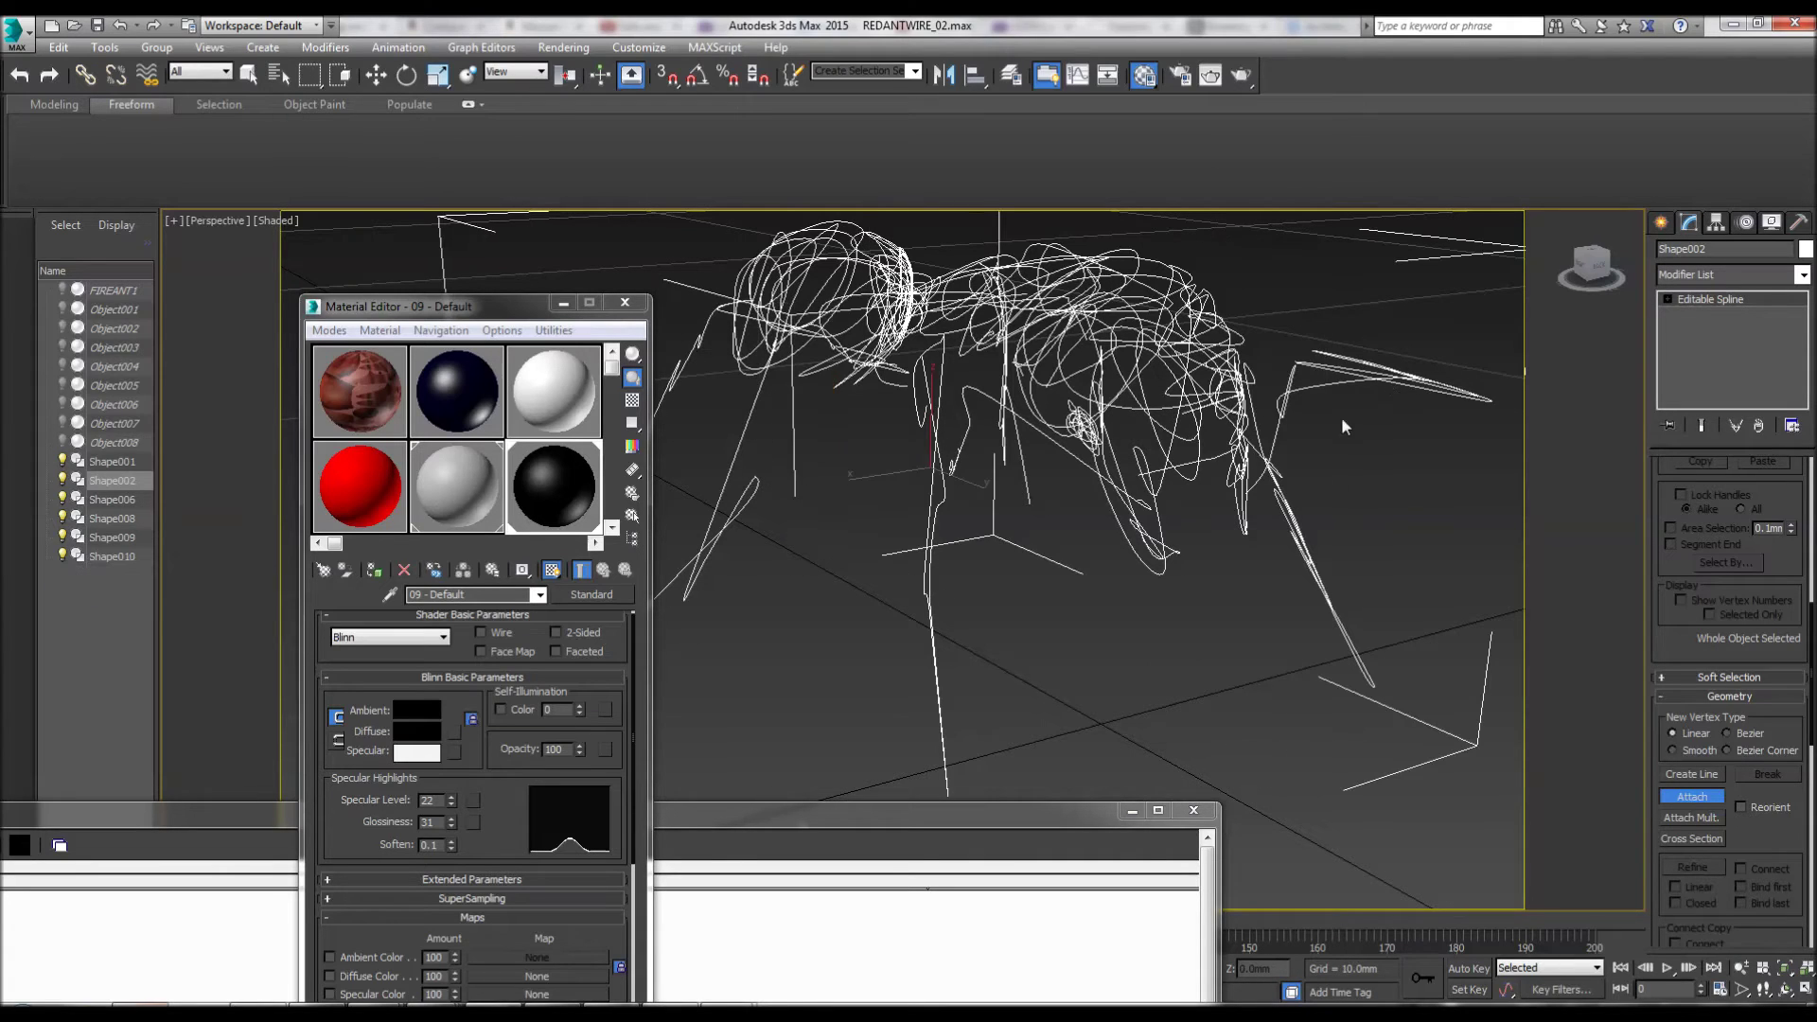
{"action": "left_click", "coordinate": [1298, 535]}
{"action": "left_click", "coordinate": [1104, 327]}
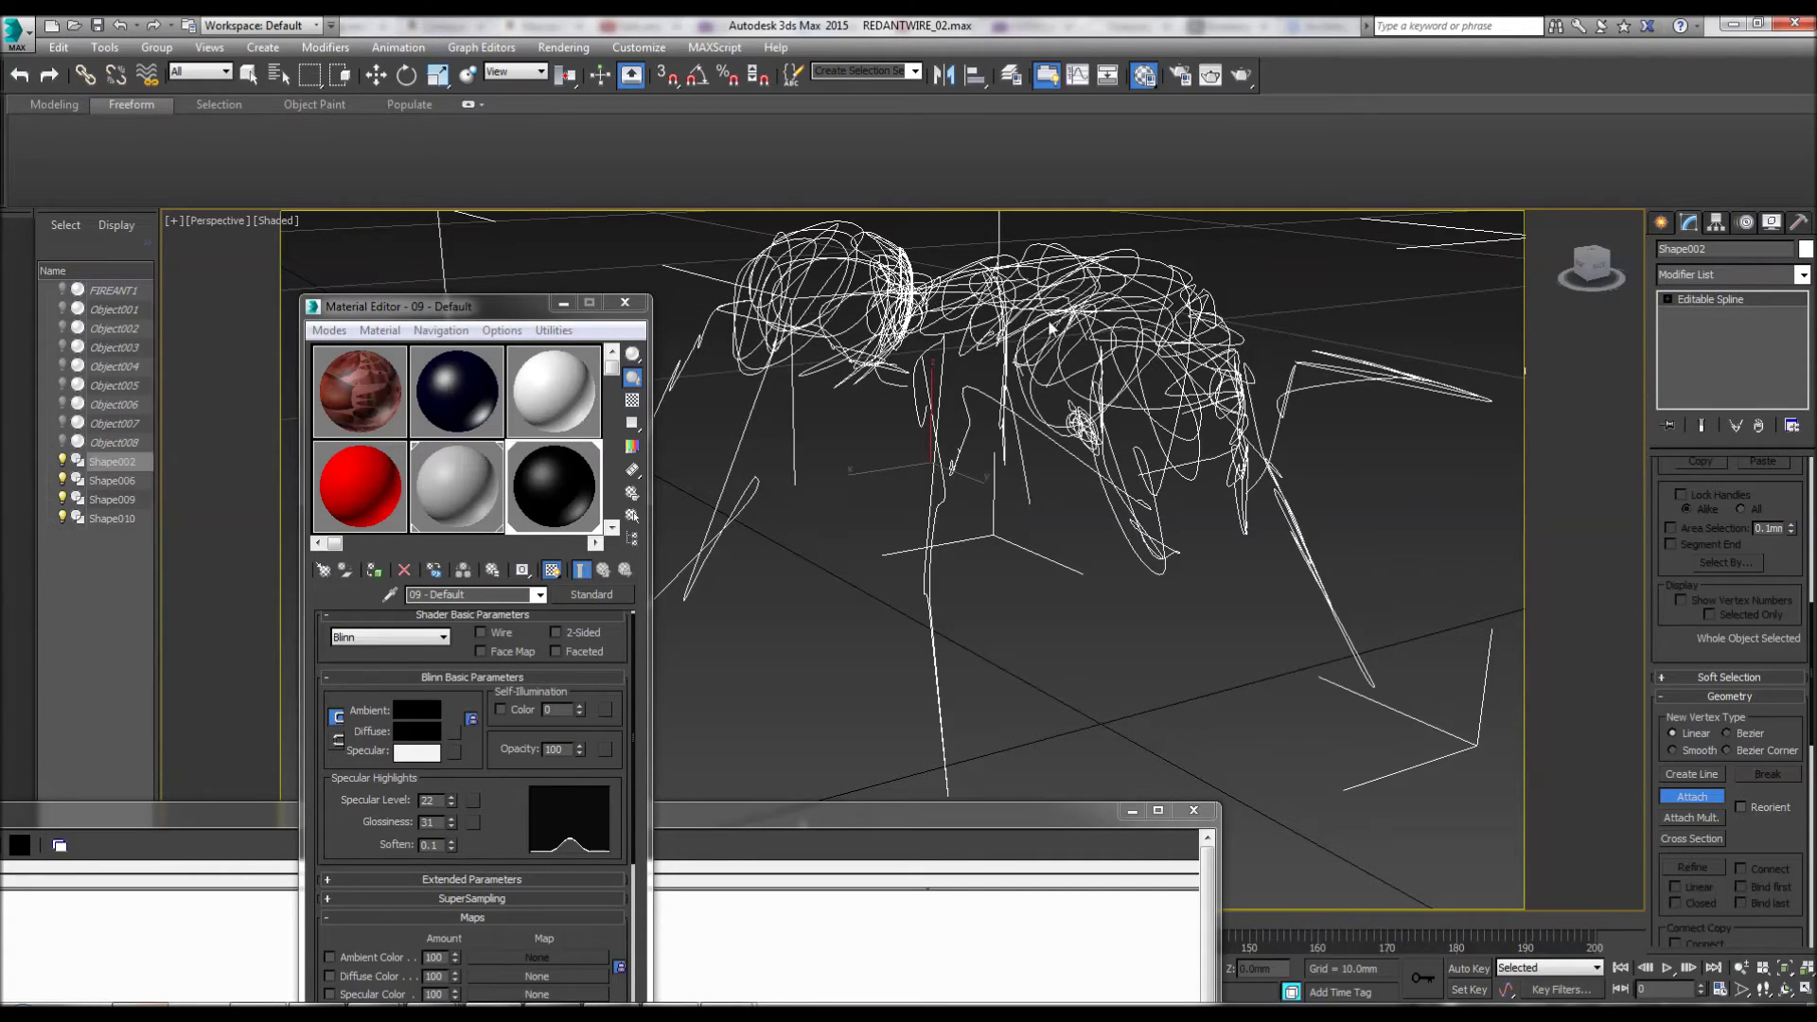
{"action": "left_click", "coordinate": [1005, 388]}
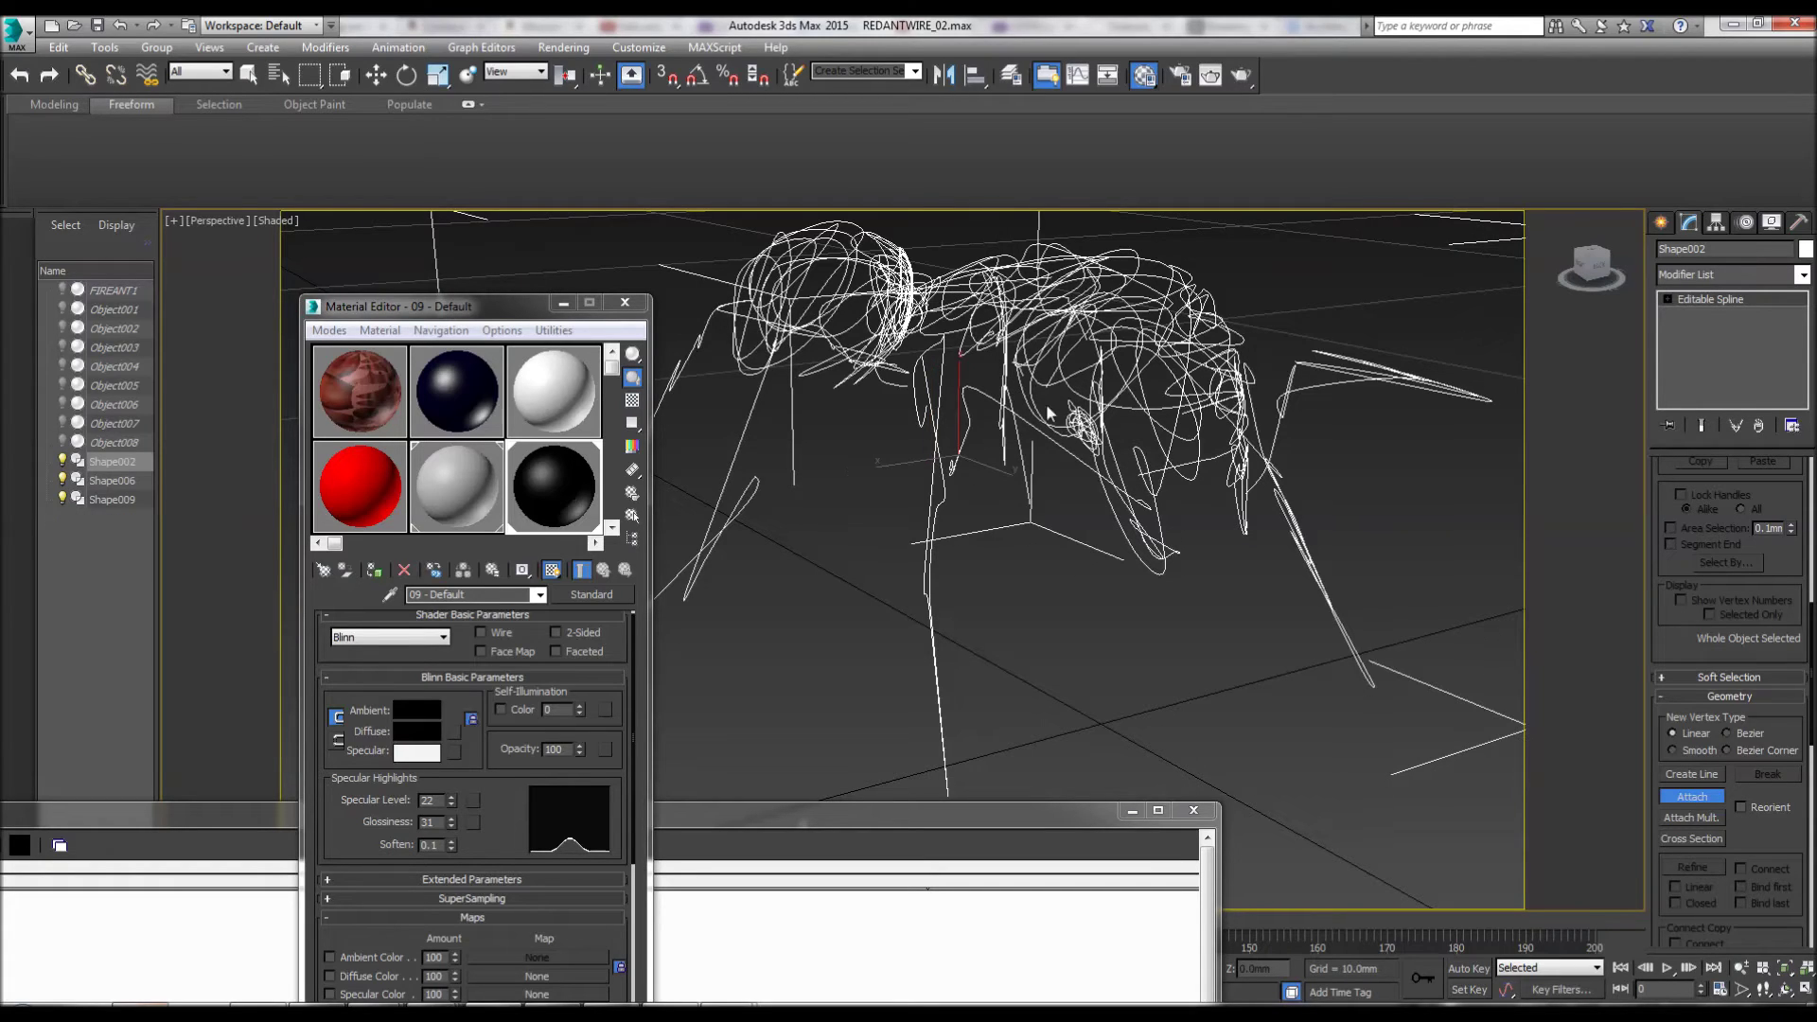
{"action": "left_click", "coordinate": [1112, 451]}
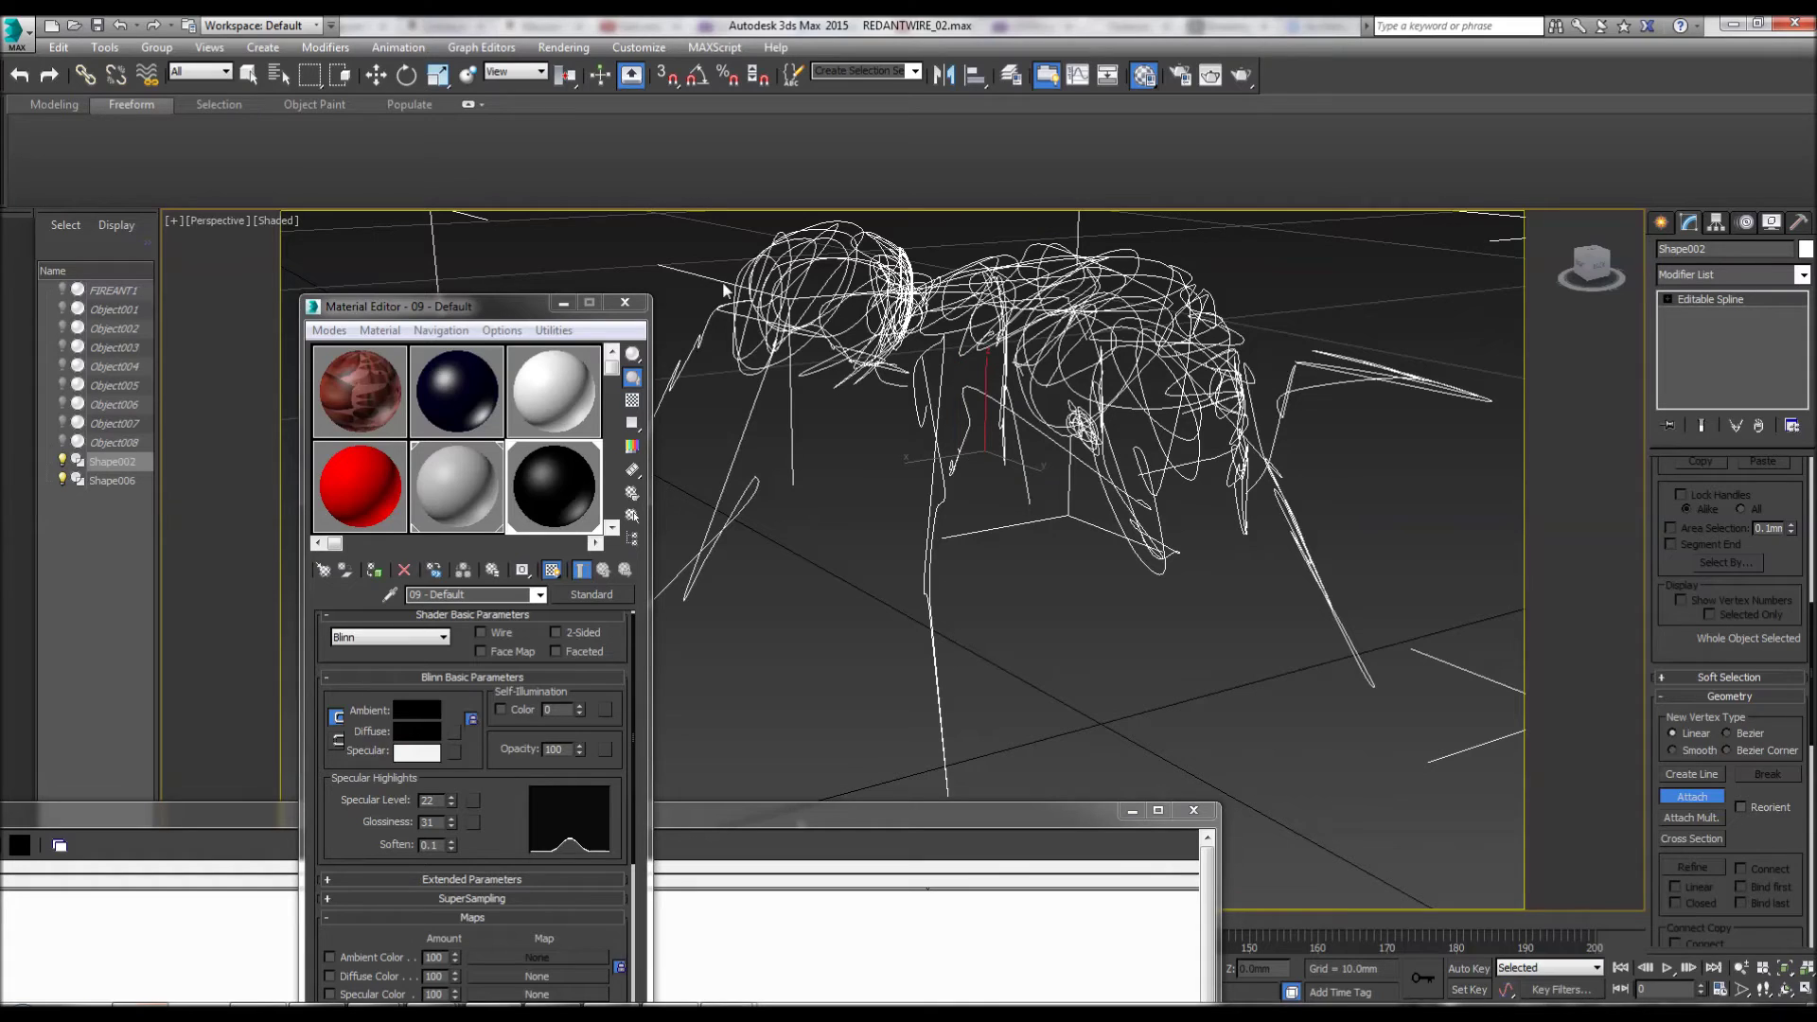
{"action": "key", "text": "w"}
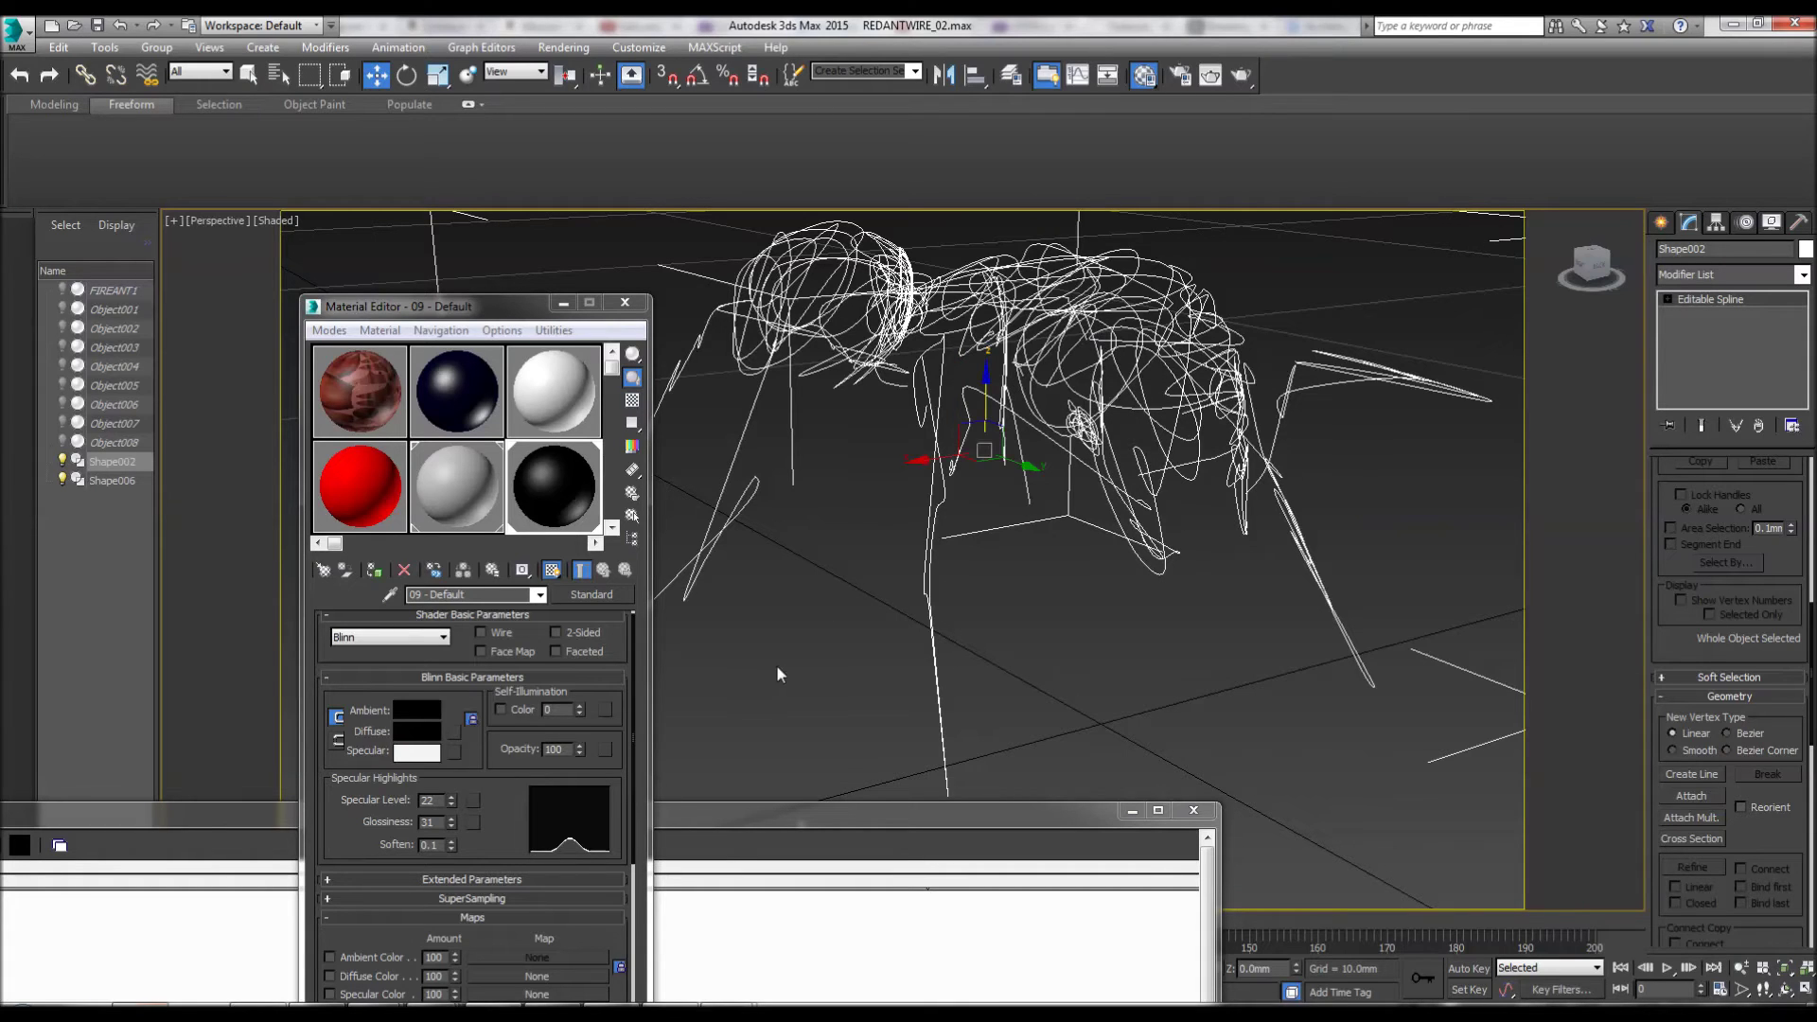
Step: Move the combined spline Shape002 vertically to check for unattached pieces, and undo the move
{"action": "left_click", "coordinate": [776, 664]}
{"action": "left_click", "coordinate": [1003, 371]}
{"action": "left_click_drag", "start_coordinate": [989, 358], "coordinate": [975, 549]}
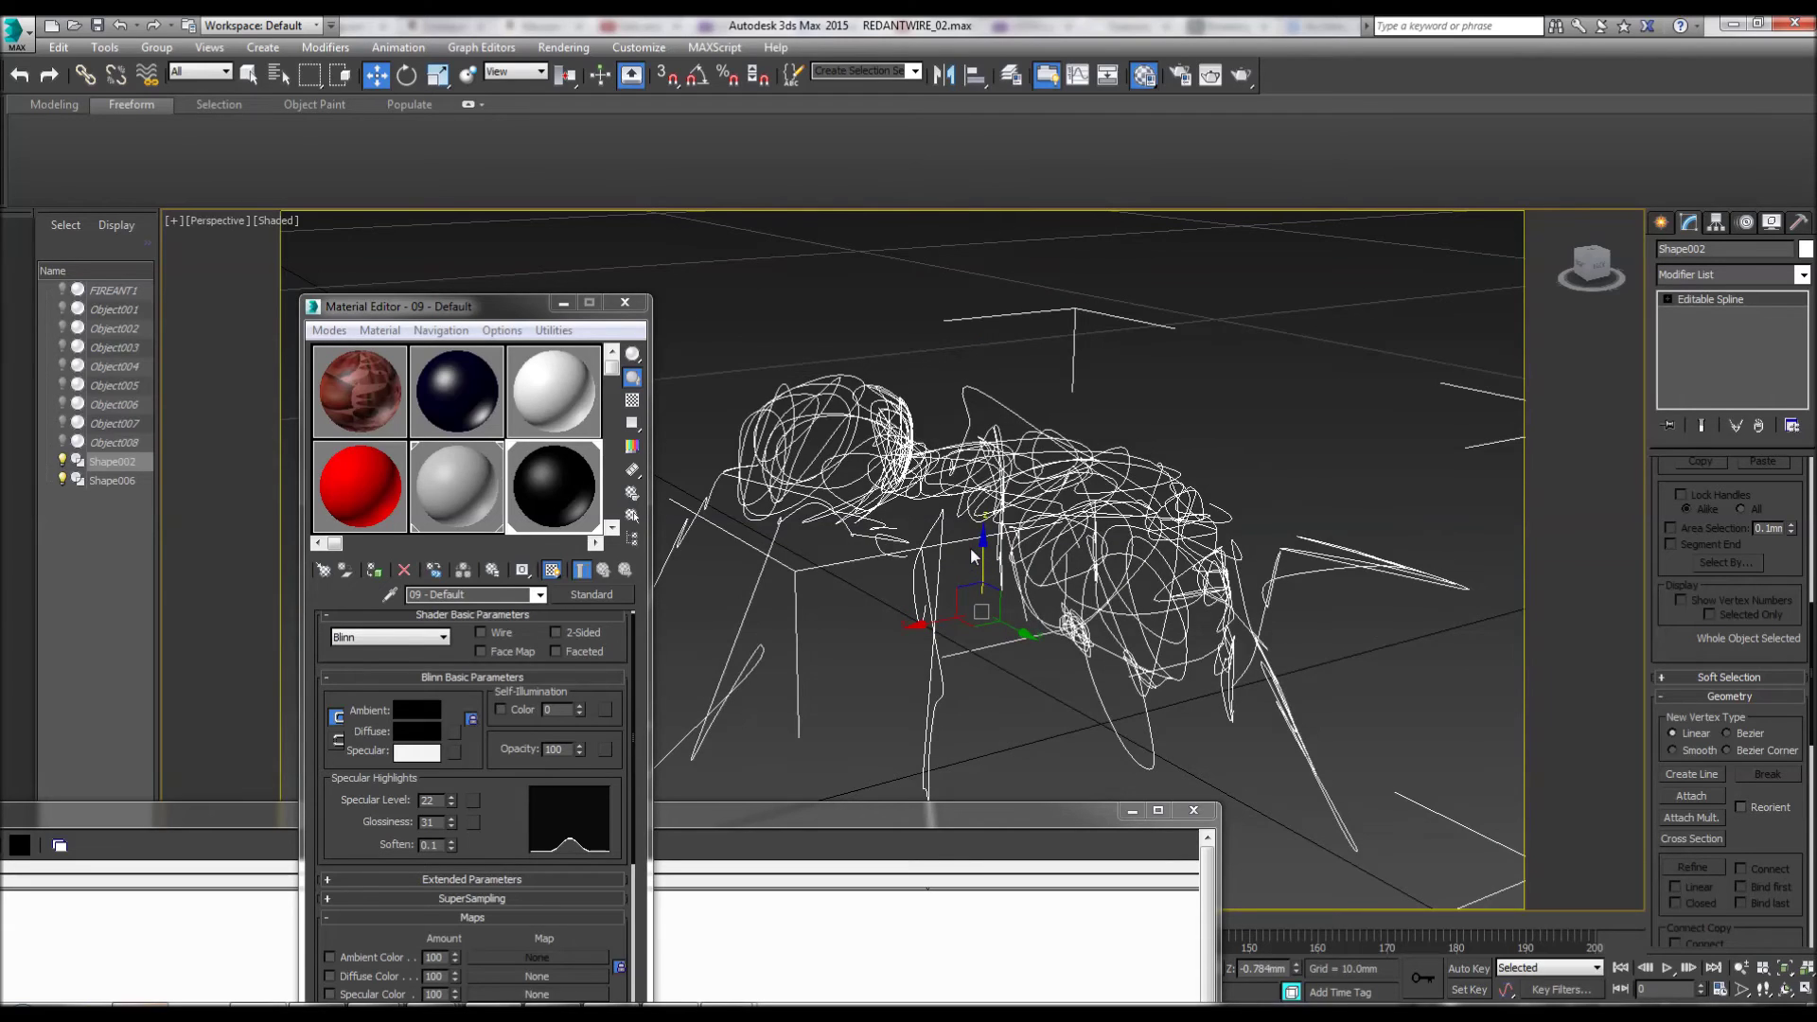
{"action": "key", "text": "ctrl+z"}
{"action": "left_click", "coordinate": [840, 581]}
{"action": "left_click", "coordinate": [838, 581]}
{"action": "middle_click_drag", "start_coordinate": [839, 581], "coordinate": [936, 616], "text": "alt"}
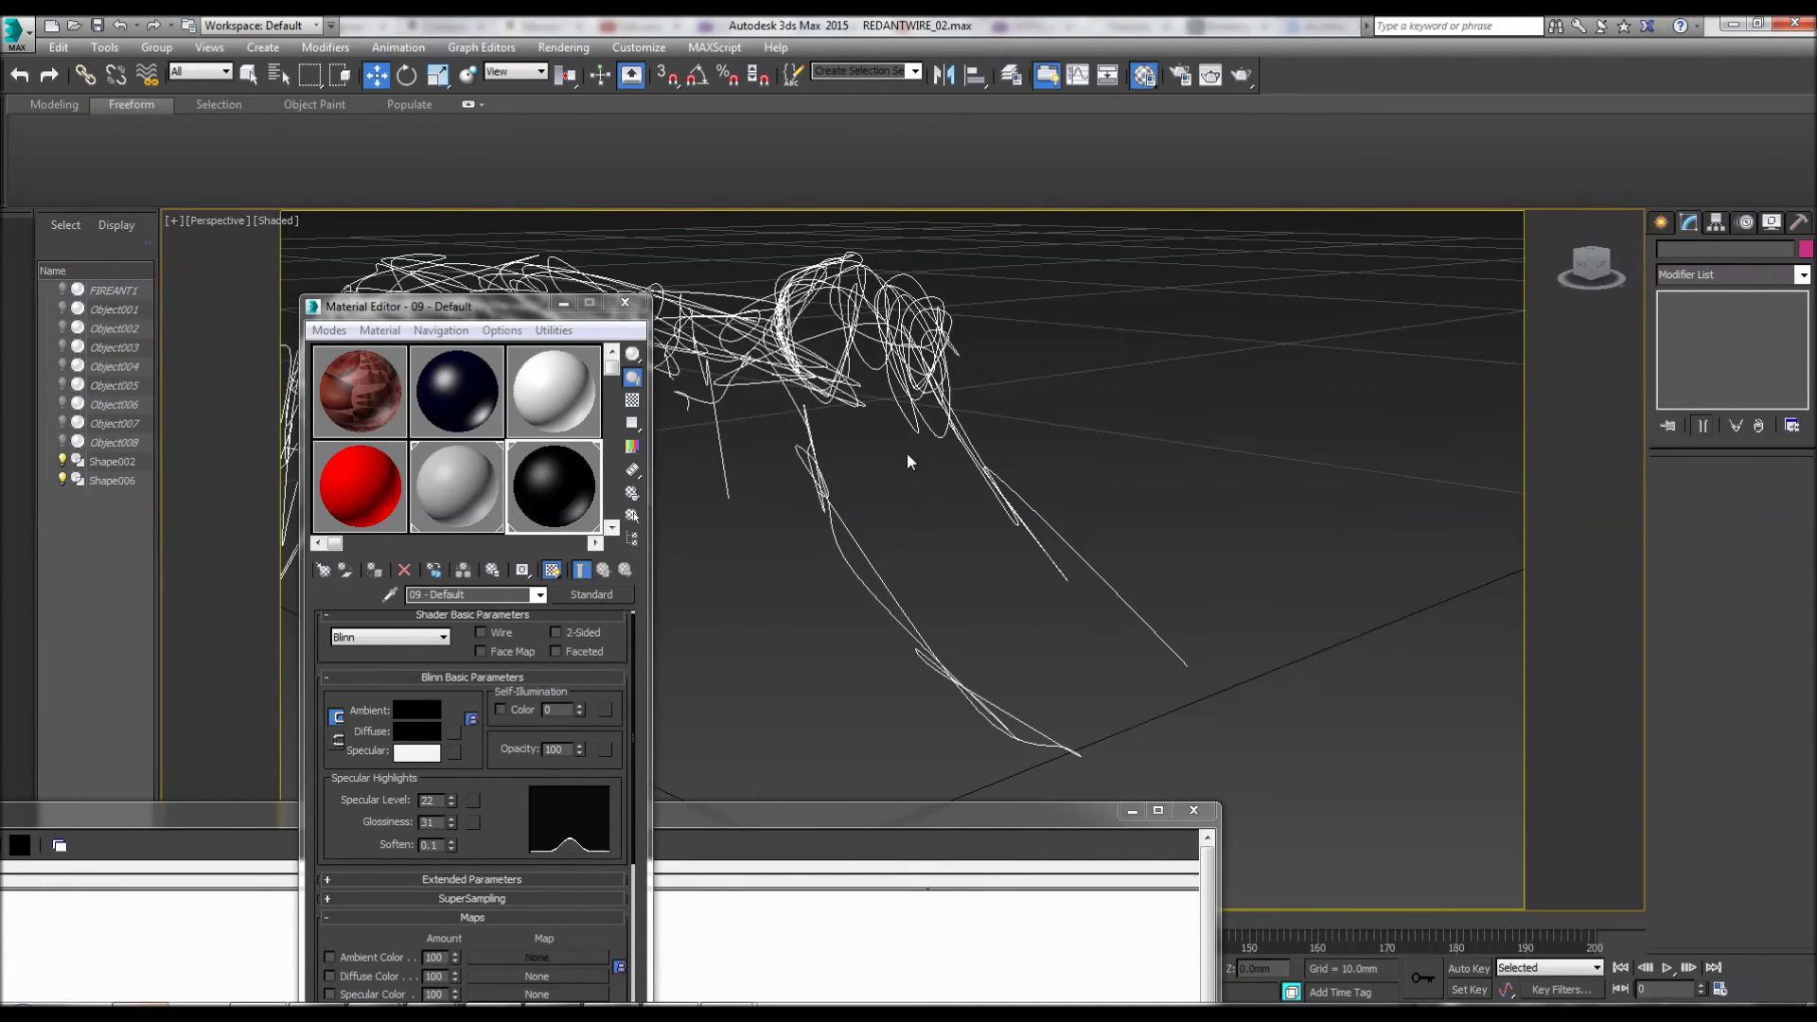
{"action": "left_click", "coordinate": [892, 363]}
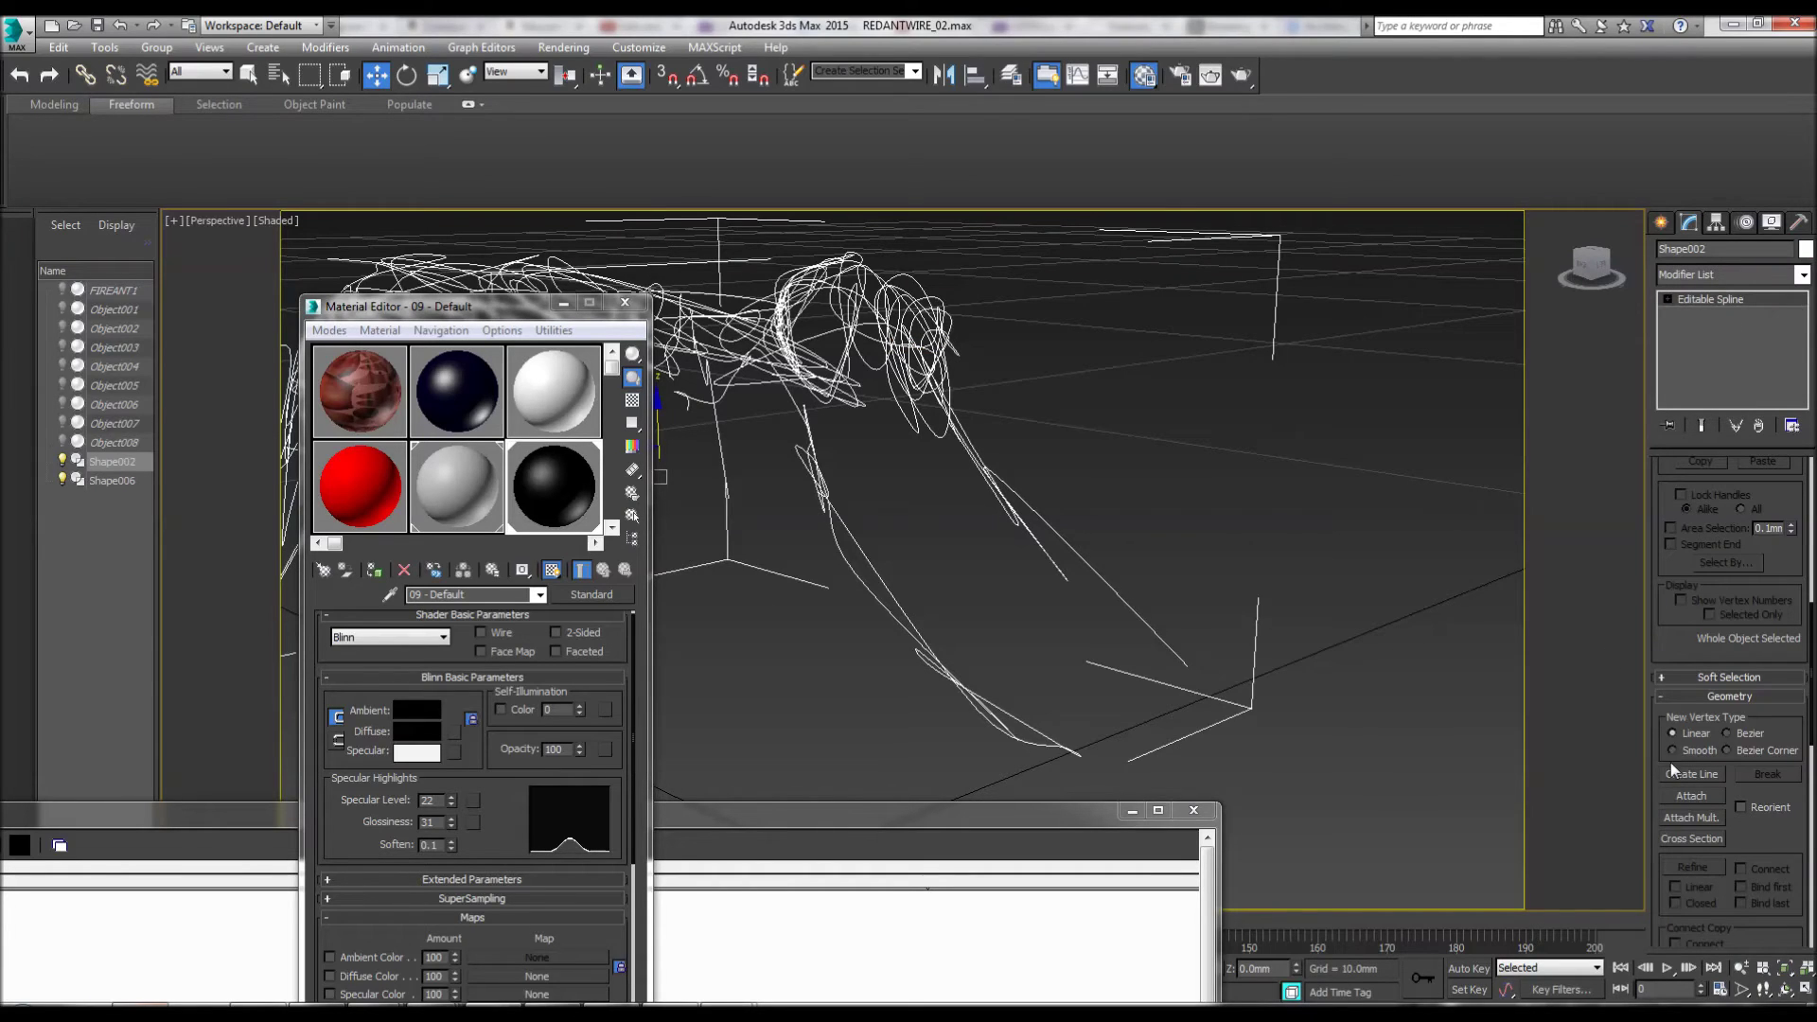
{"action": "left_click", "coordinate": [1677, 796]}
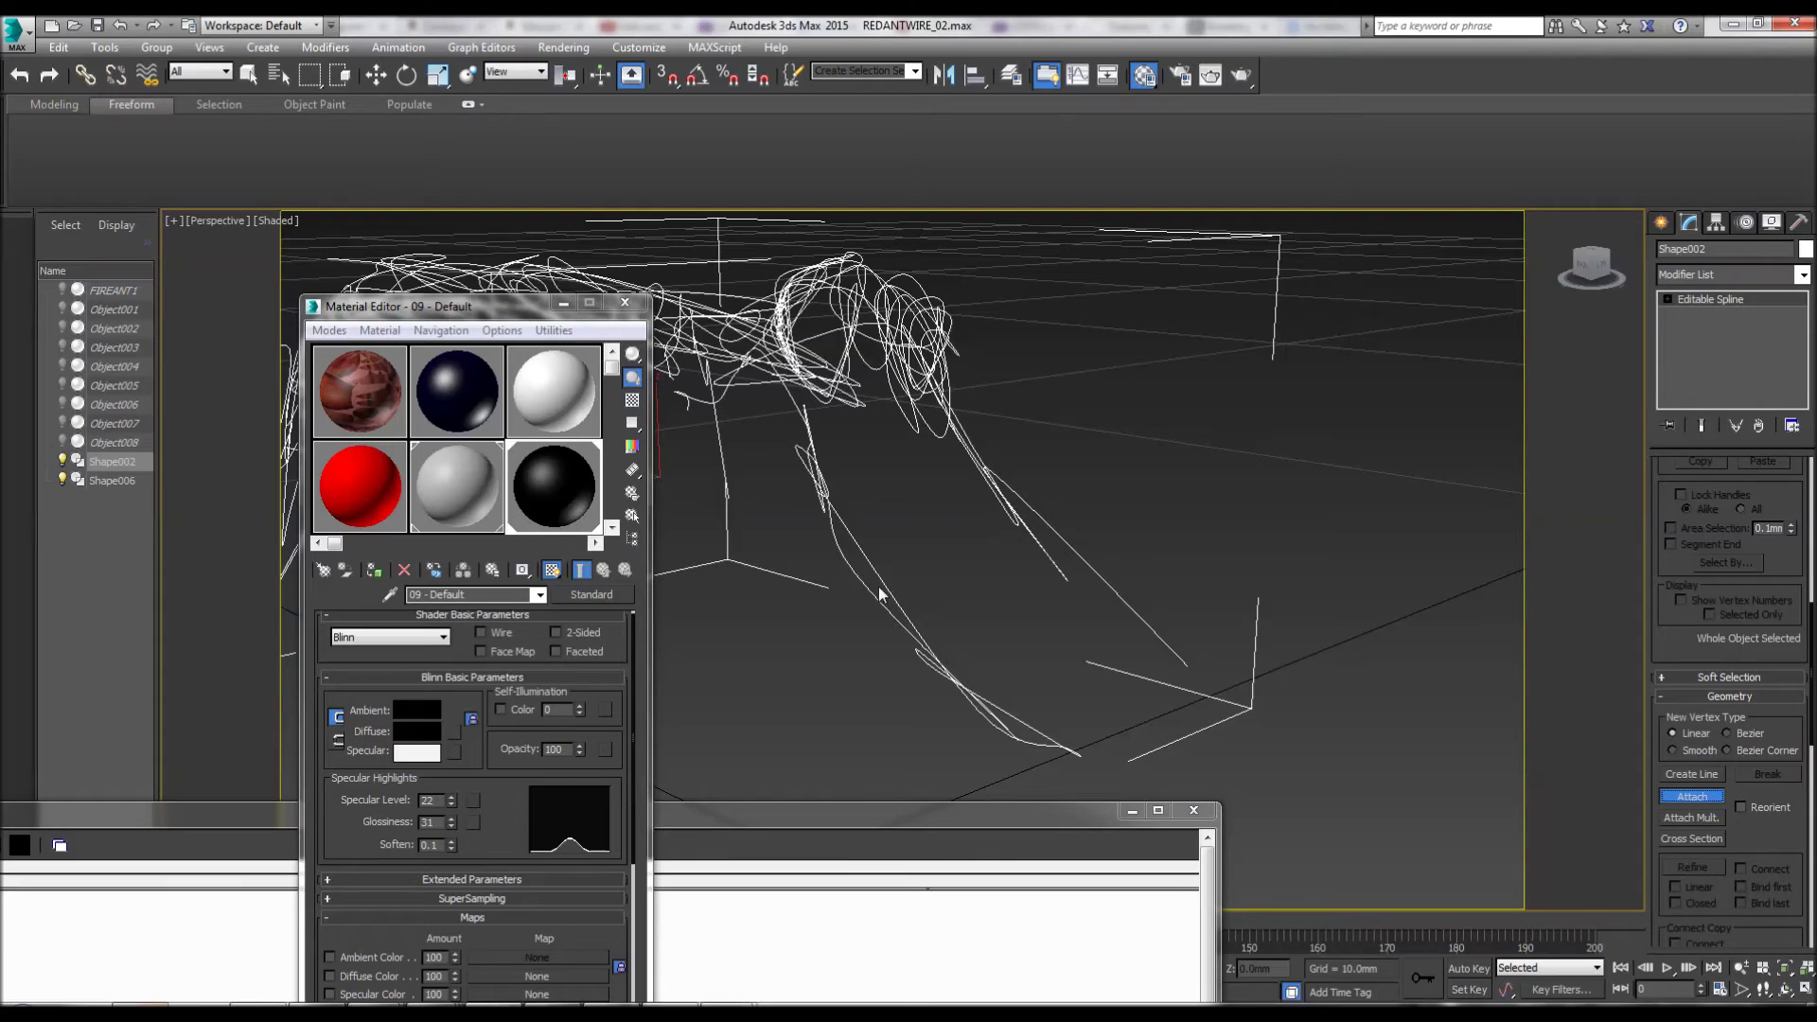
{"action": "right_click", "coordinate": [1213, 453]}
{"action": "left_click", "coordinate": [1198, 490]}
Step: Move the Material Editor out of the way and shift the combined spline up about 0.12 mm
{"action": "left_click_drag", "start_coordinate": [370, 305], "coordinate": [281, 900]}
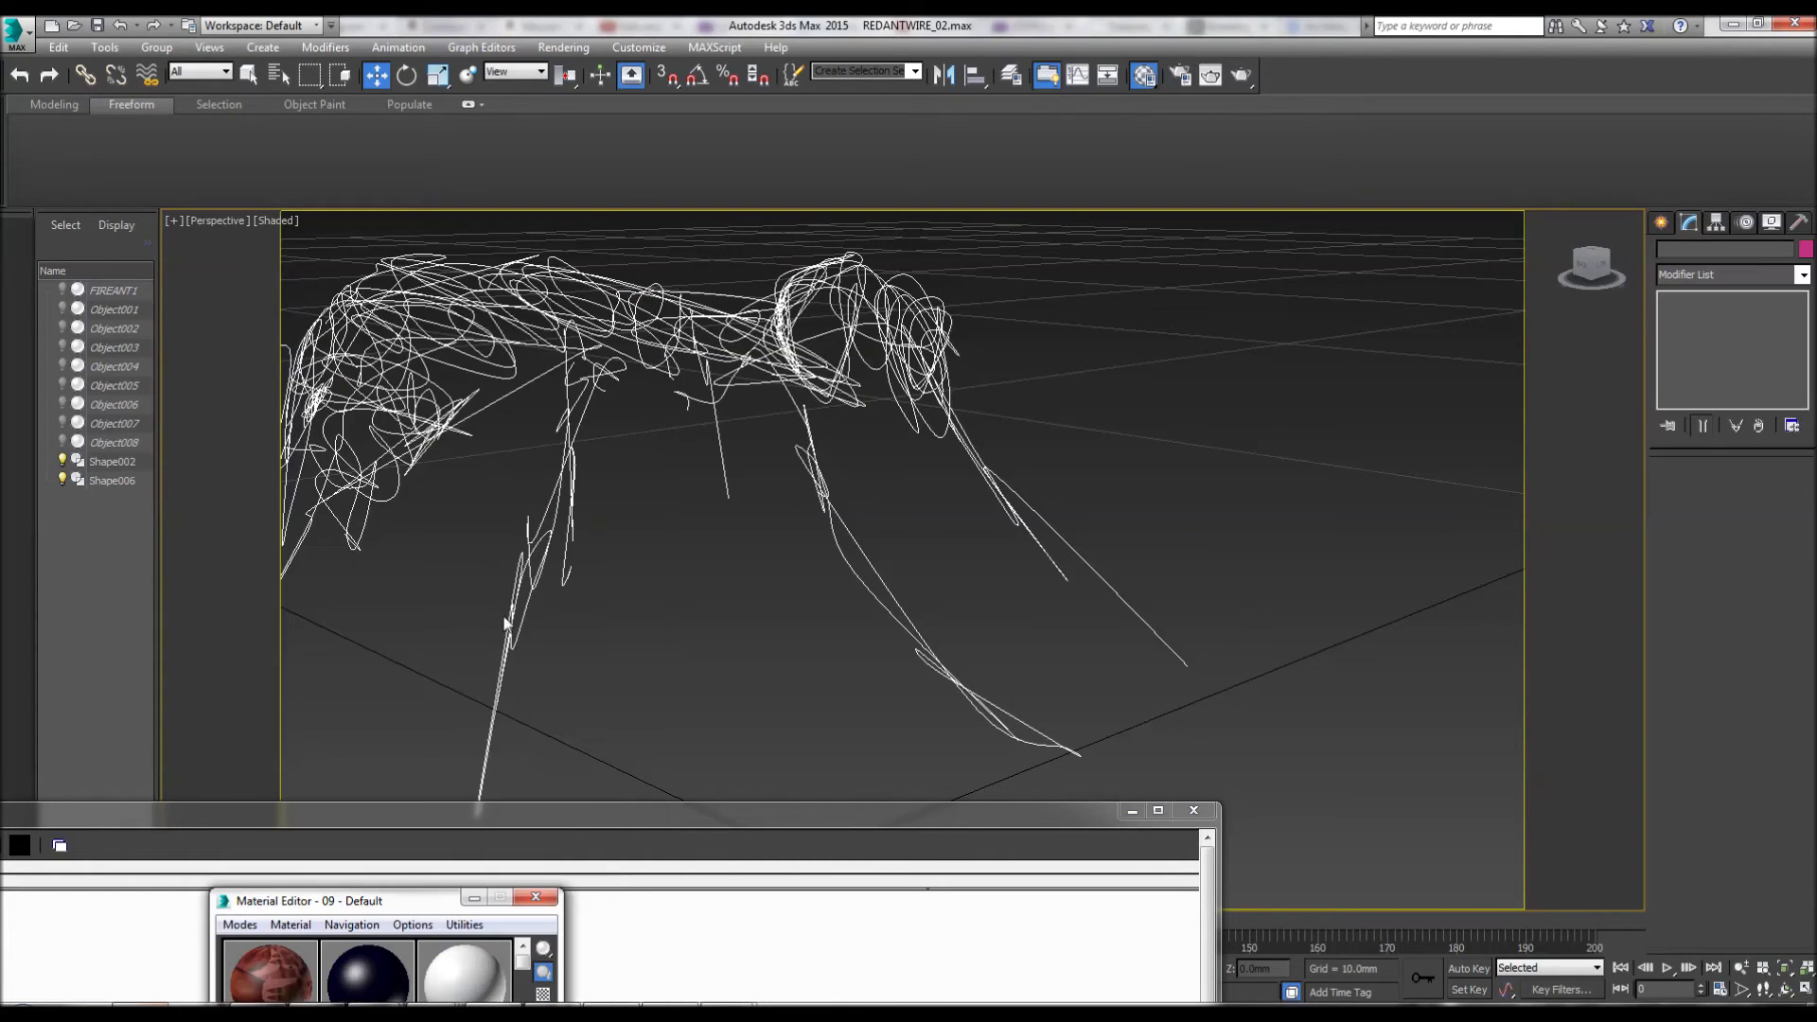
{"action": "left_click", "coordinate": [581, 405]}
{"action": "left_click_drag", "start_coordinate": [662, 404], "coordinate": [660, 352]}
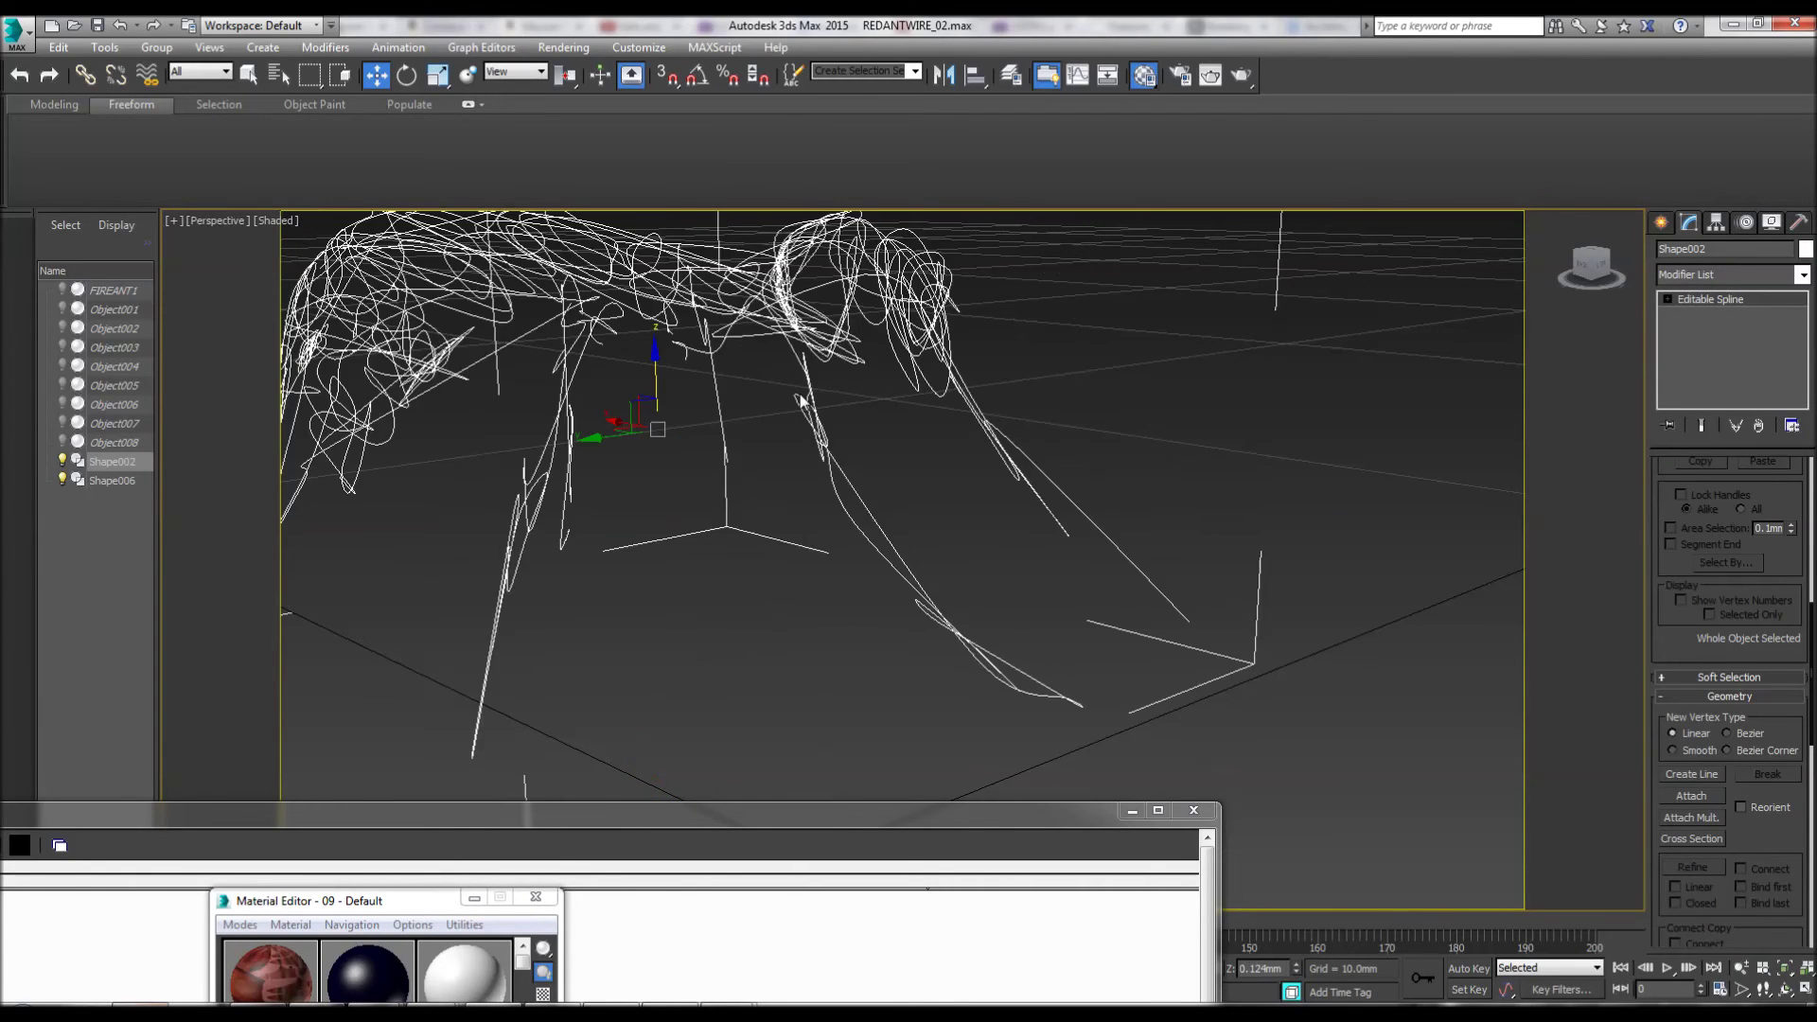
Step: Attach the leftover rear leg spline, Shape006, to Shape002
{"action": "key", "text": "z"}
{"action": "key", "text": "ctrl+r"}
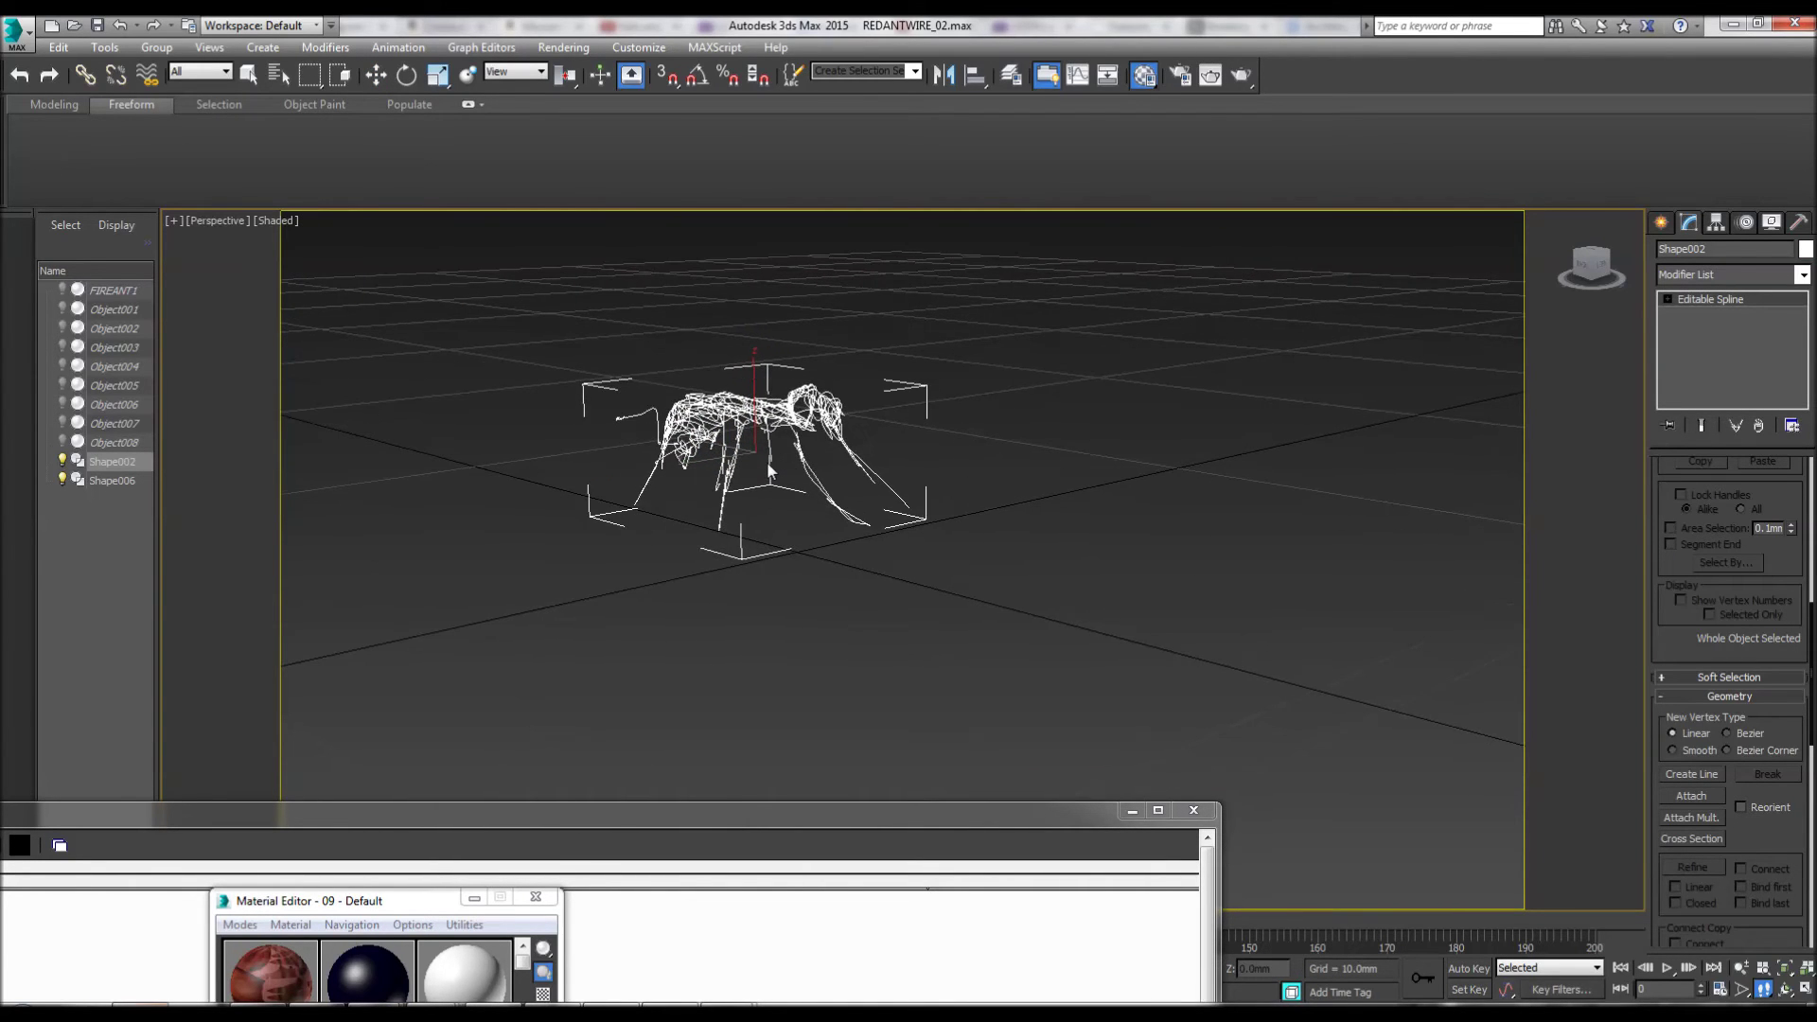
{"action": "key", "text": "Up"}
{"action": "left_click_drag", "start_coordinate": [768, 464], "coordinate": [690, 454]}
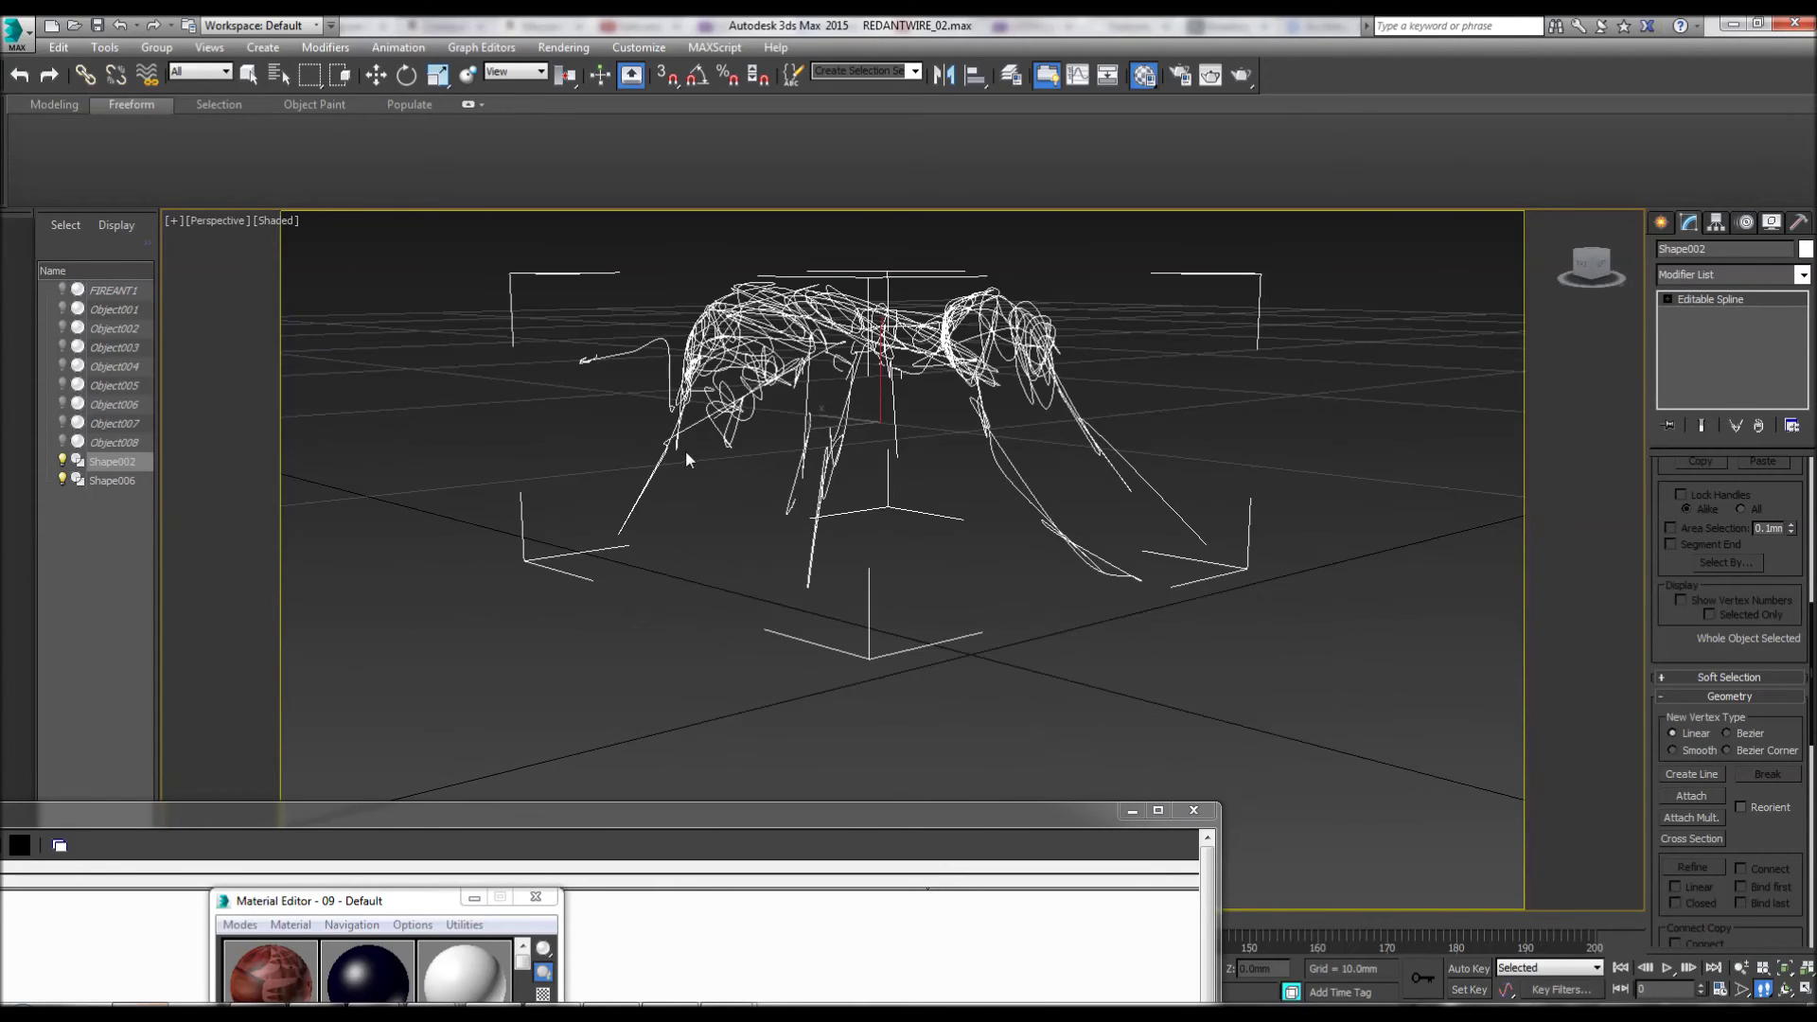
{"action": "key", "text": "w"}
{"action": "left_click", "coordinate": [1684, 794]}
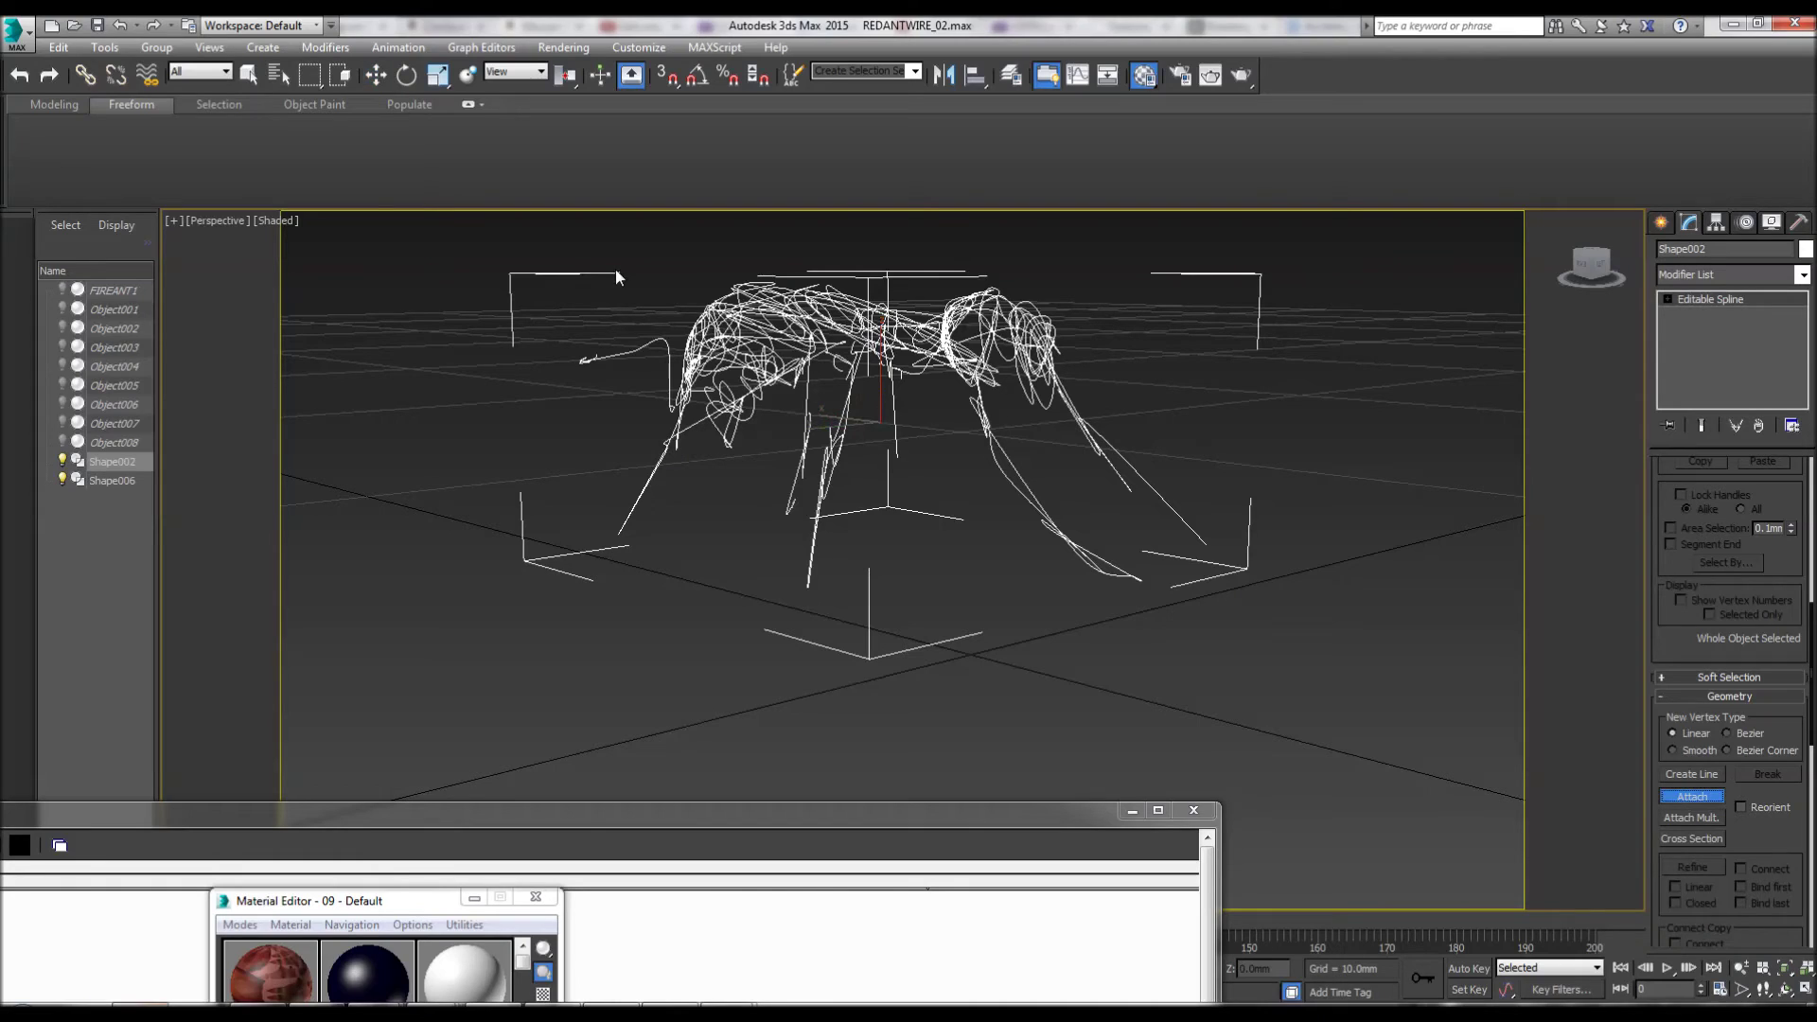
{"action": "left_click", "coordinate": [626, 354]}
{"action": "key", "text": "w"}
Step: Reselect the combined ant spline and move it down about 0.115 mm
{"action": "left_click", "coordinate": [364, 503]}
{"action": "left_click", "coordinate": [867, 348]}
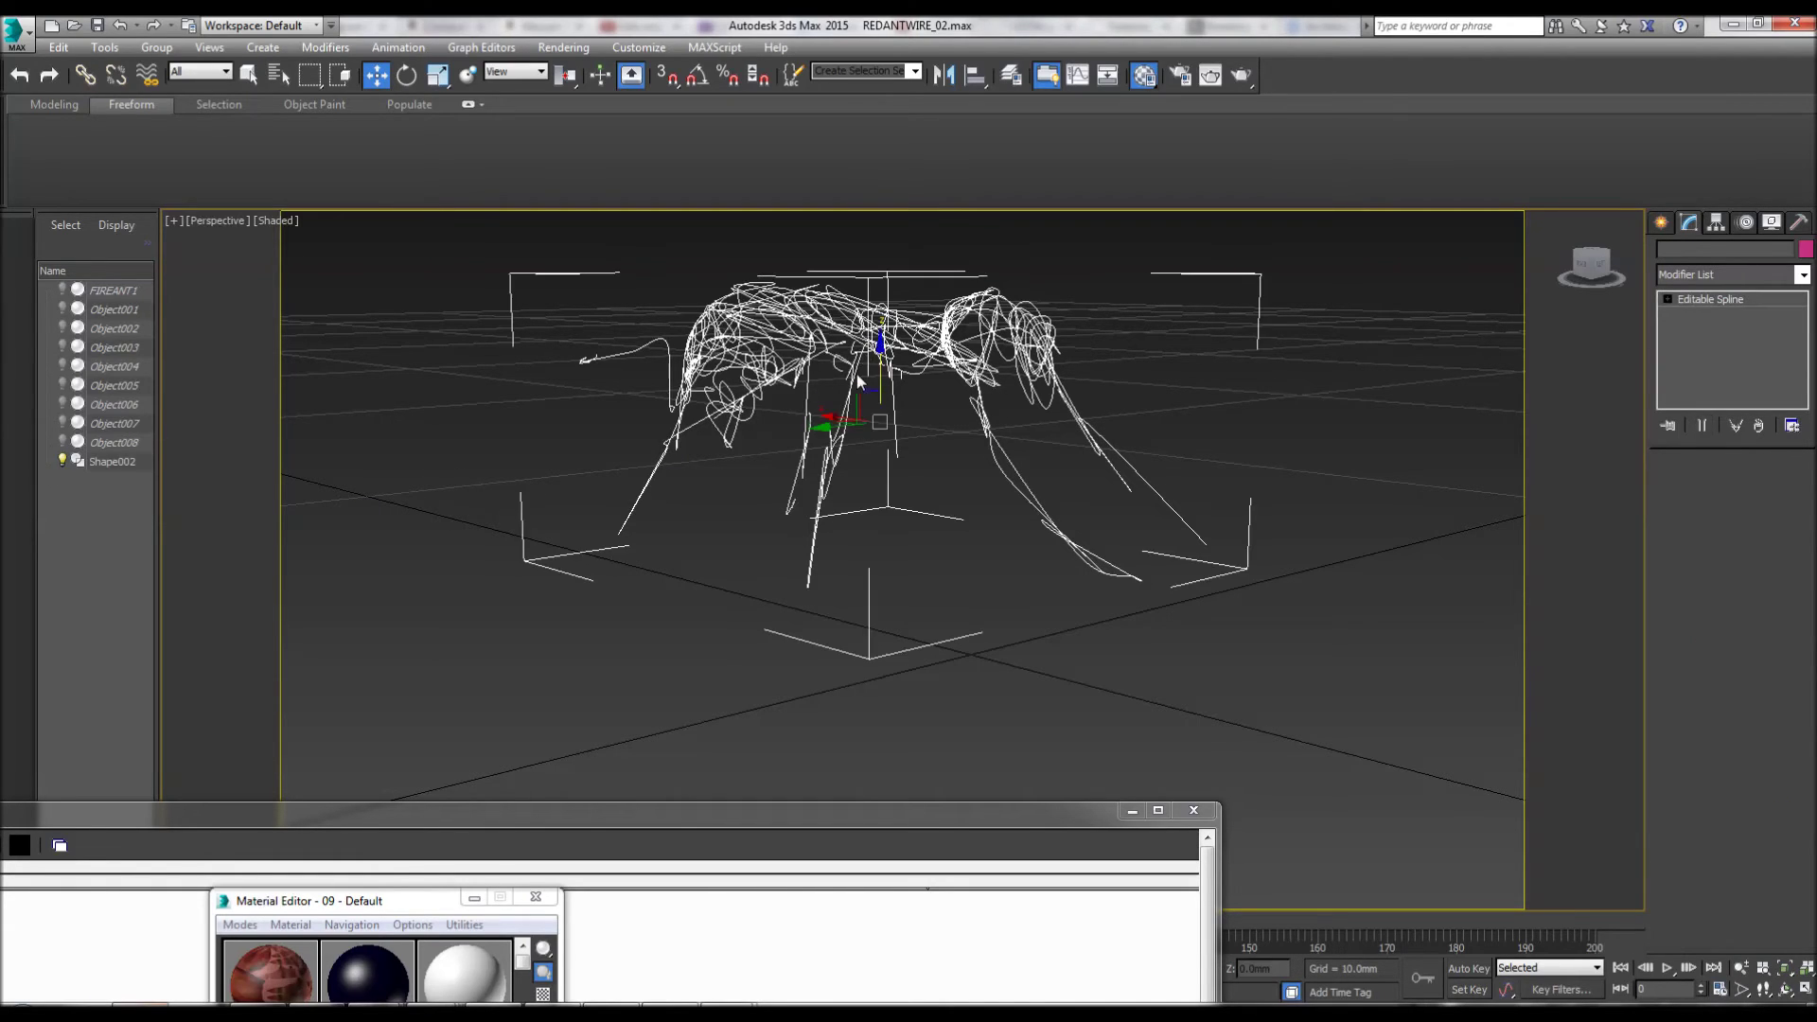
{"action": "mouse_move", "coordinate": [875, 361]}
{"action": "left_mouse_down"}
{"action": "mouse_move", "coordinate": [875, 585]}
{"action": "mouse_move", "coordinate": [874, 377]}
{"action": "left_mouse_up"}
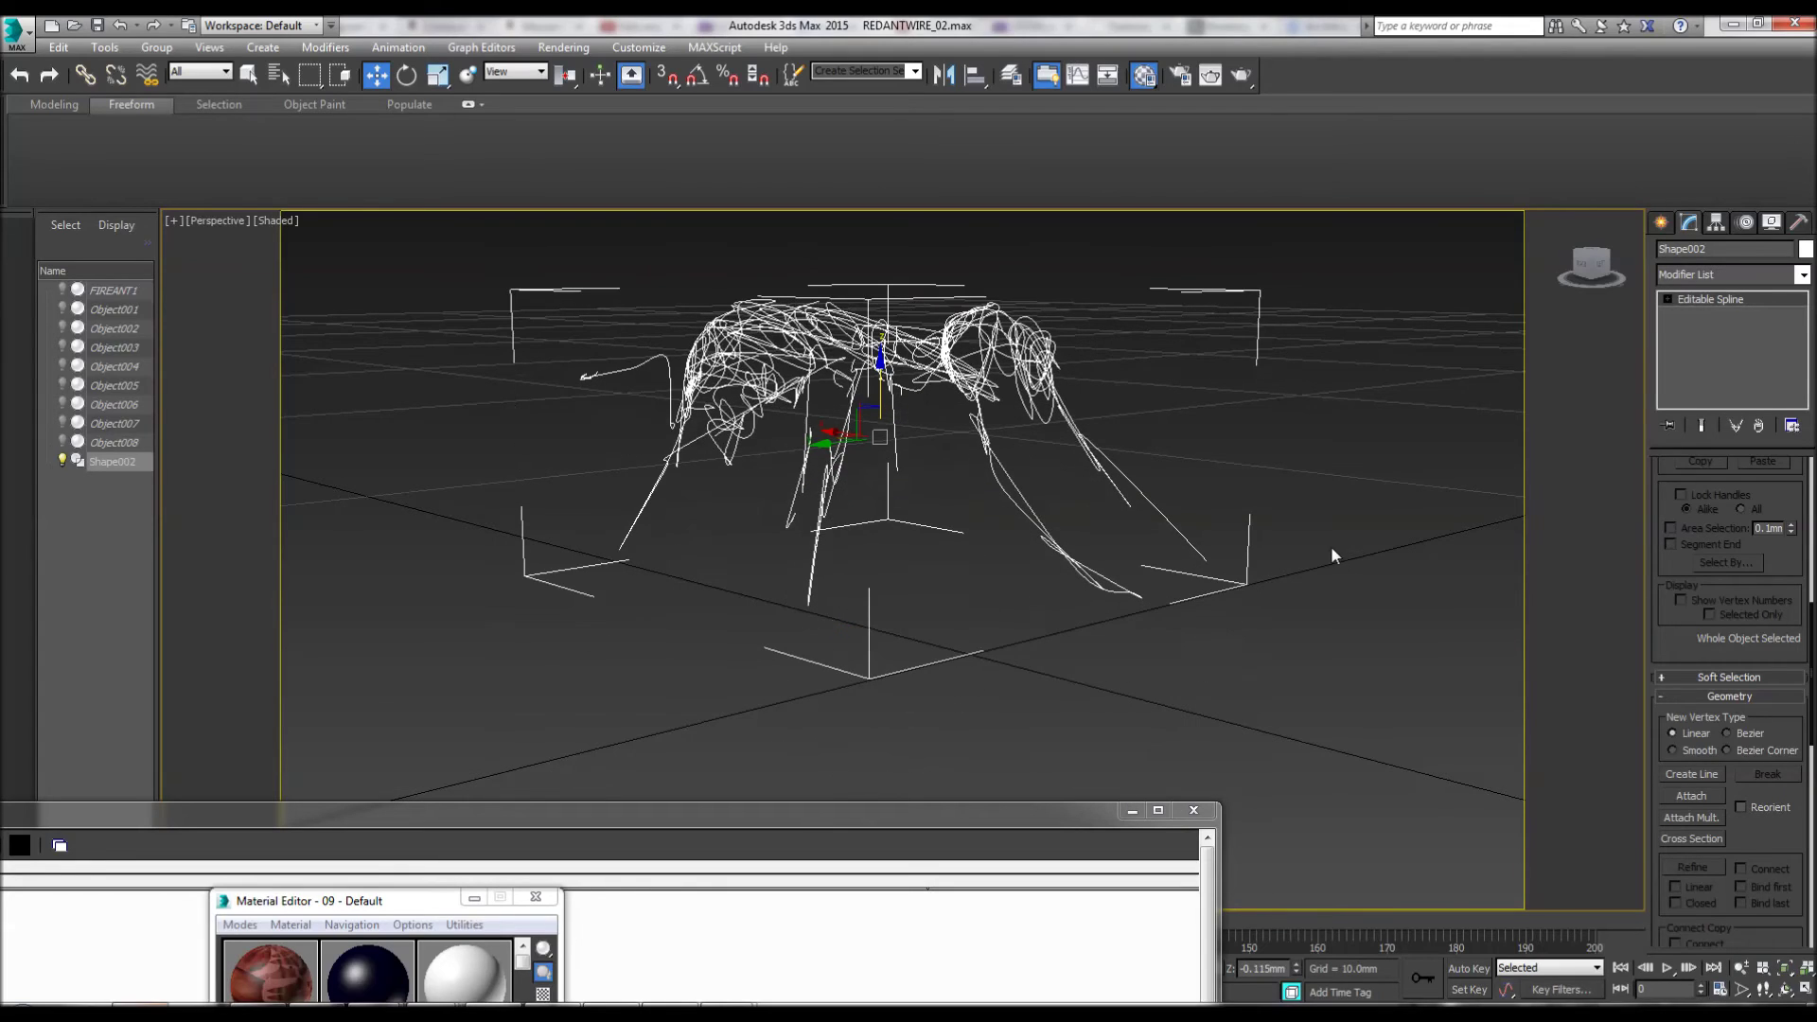
Step: Enable viewport display of the renderable thickness for the combined spline Shape002
{"action": "scroll", "coordinate": [1656, 508], "scroll_direction": "up", "scroll_amount": 10}
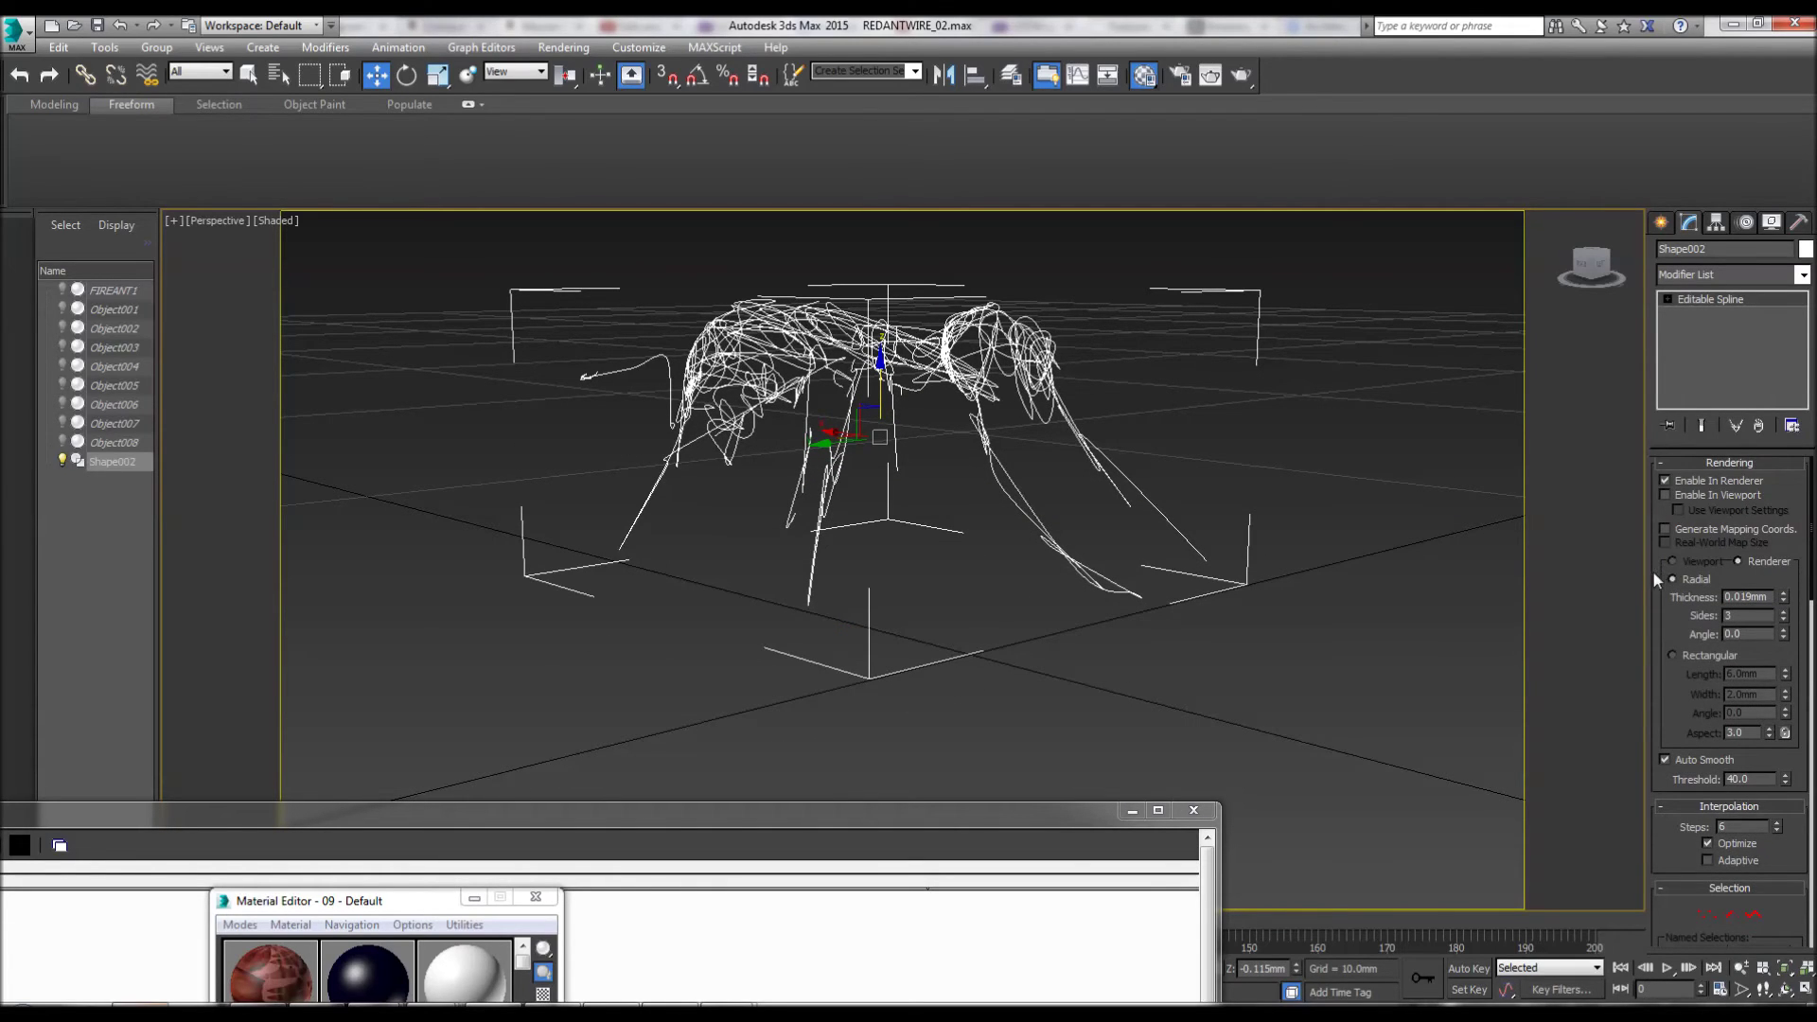
{"action": "scroll", "coordinate": [1662, 615], "scroll_direction": "up", "scroll_amount": 1}
{"action": "left_click", "coordinate": [1276, 324]}
{"action": "mouse_move", "coordinate": [1196, 409]}
{"action": "middle_mouse_down", "text": "alt"}
{"action": "mouse_move", "coordinate": [1183, 363]}
{"action": "mouse_move", "coordinate": [1191, 428]}
{"action": "mouse_move", "coordinate": [1204, 420]}
{"action": "middle_mouse_up", "text": "alt"}
{"action": "left_click", "coordinate": [1122, 437]}
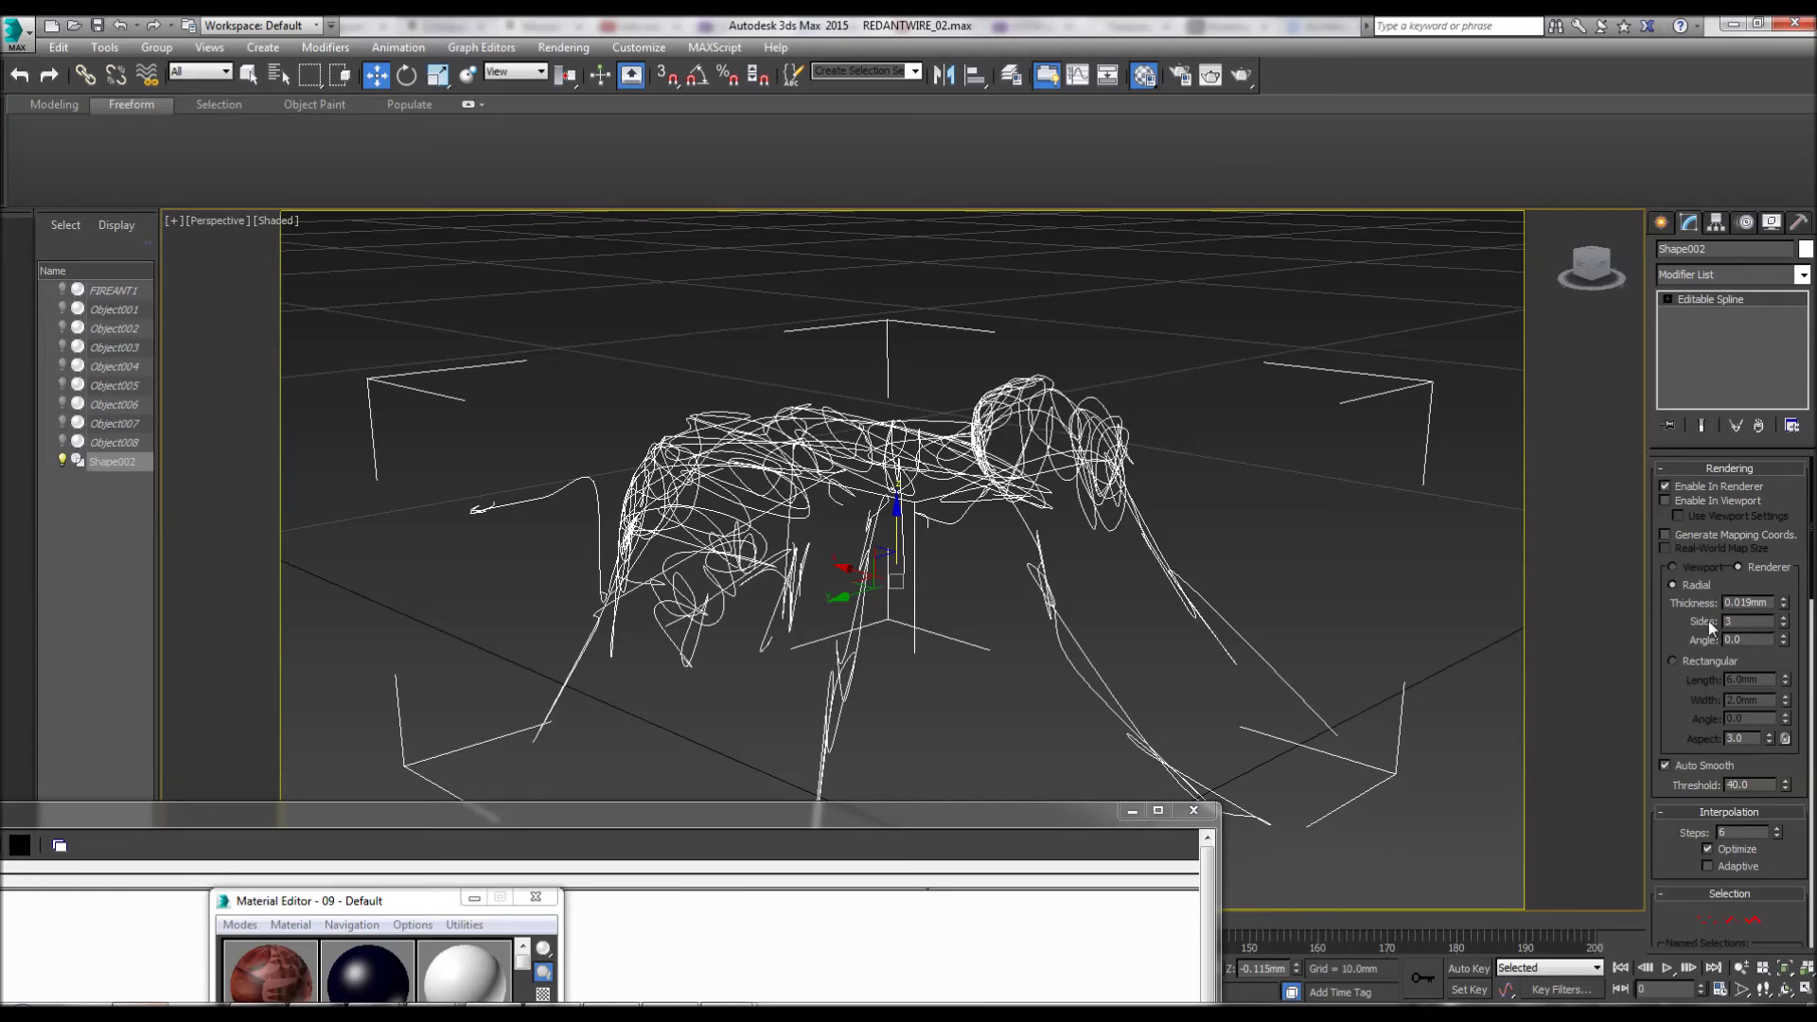
{"action": "left_click", "coordinate": [1669, 502]}
{"action": "left_click", "coordinate": [1186, 453]}
{"action": "mouse_move", "coordinate": [691, 430]}
{"action": "middle_mouse_down", "text": "alt"}
{"action": "mouse_move", "coordinate": [754, 442]}
{"action": "mouse_move", "coordinate": [726, 431]}
{"action": "middle_mouse_up", "text": "alt"}
{"action": "left_click", "coordinate": [720, 454]}
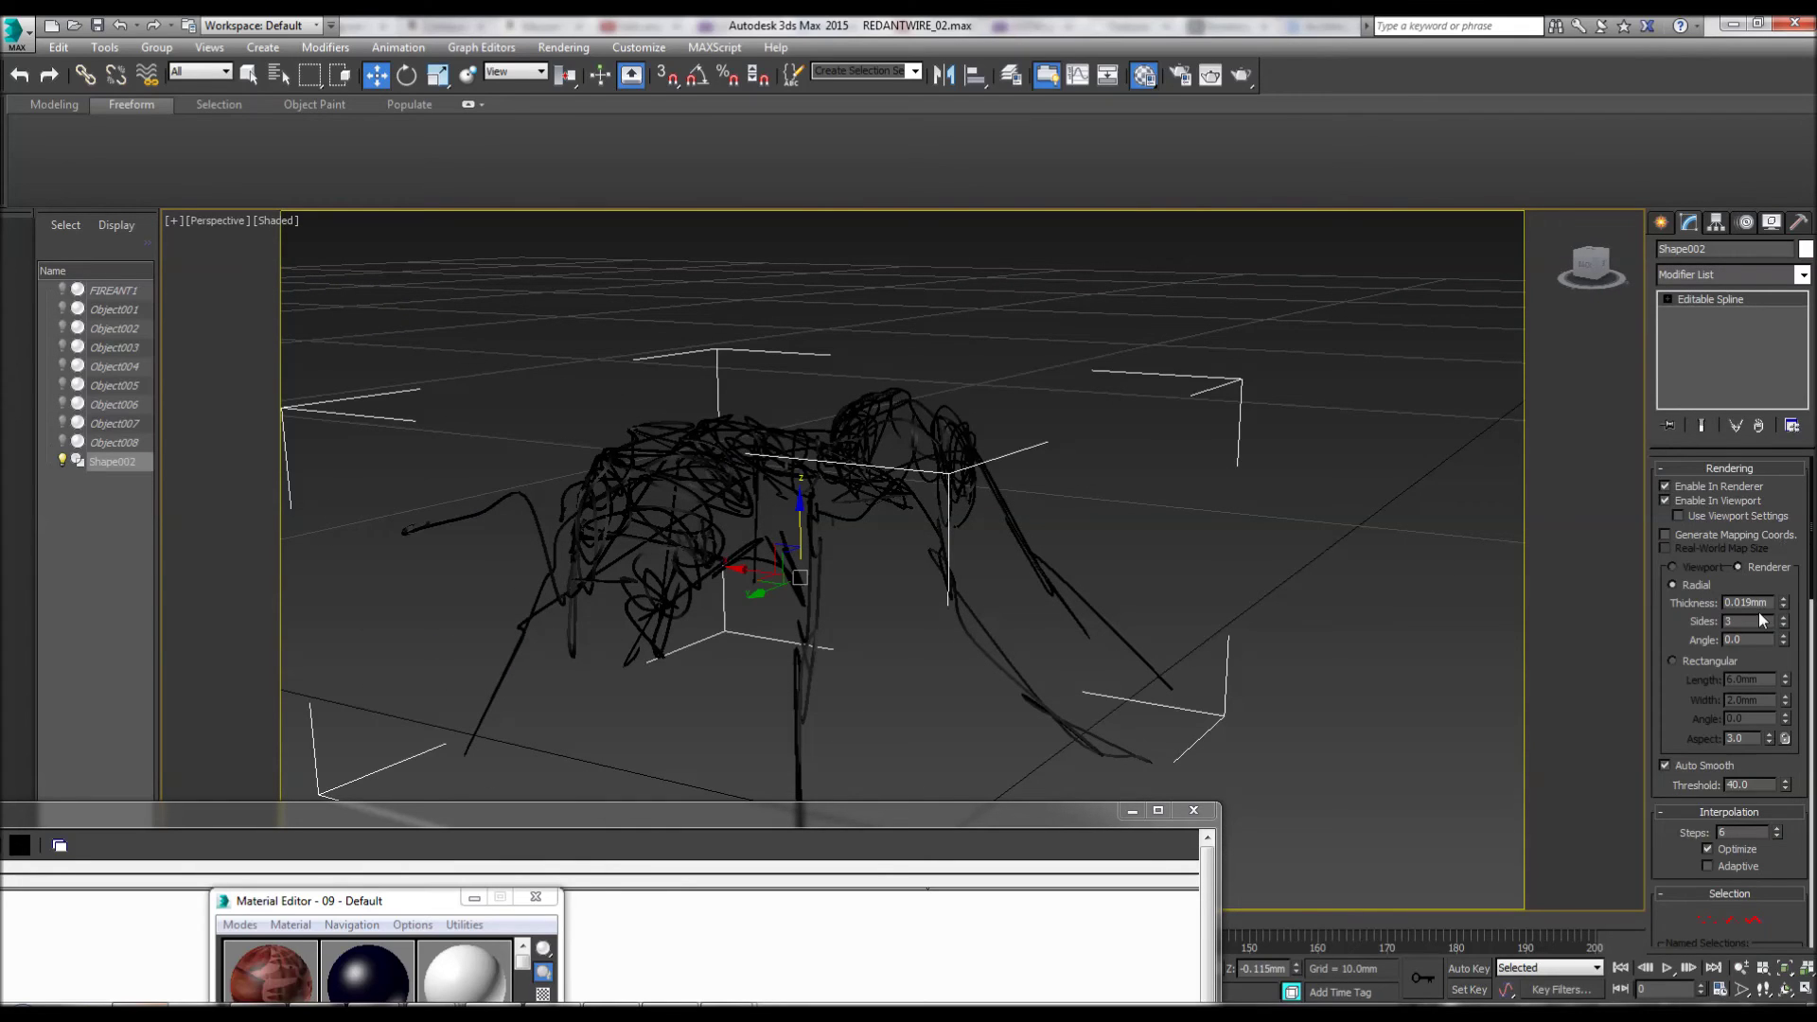
Step: Try rendering thicknesses of 0.069 mm and 0 mm on the combined spline, and return it to 0.019 mm
{"action": "left_click_drag", "start_coordinate": [1783, 604], "coordinate": [1785, 604]}
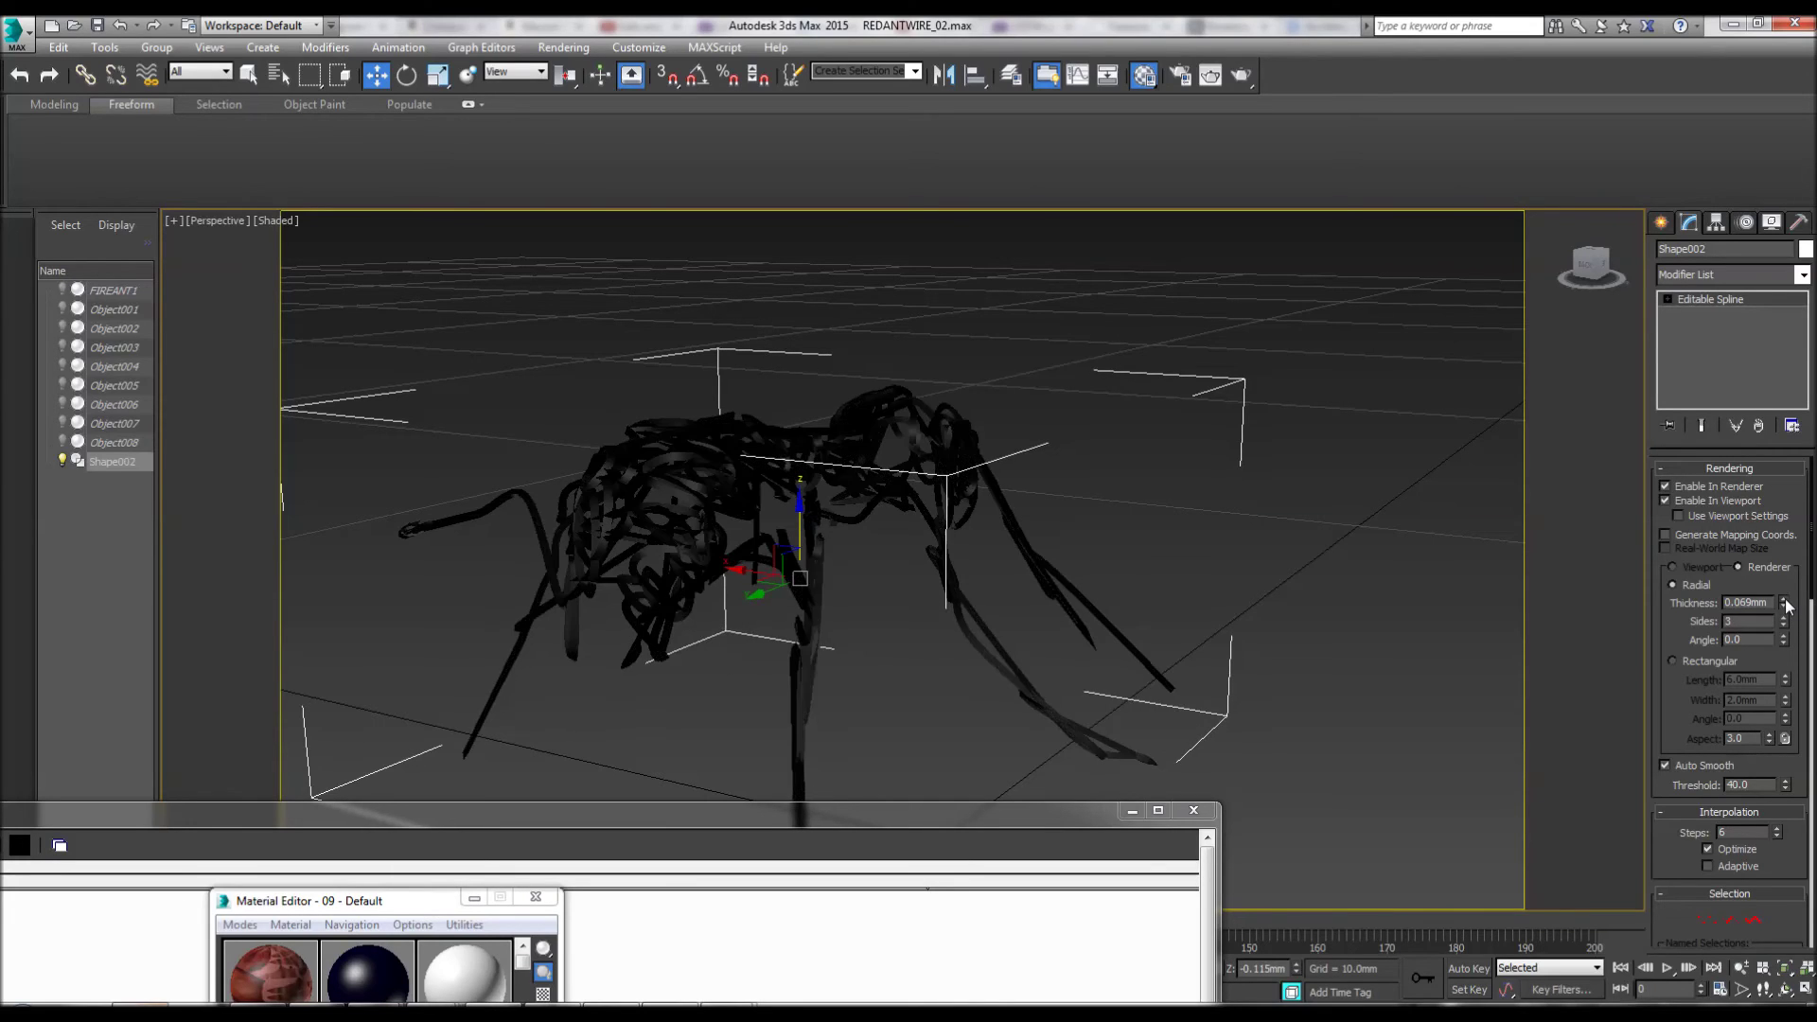
{"action": "right_click", "coordinate": [1784, 607]}
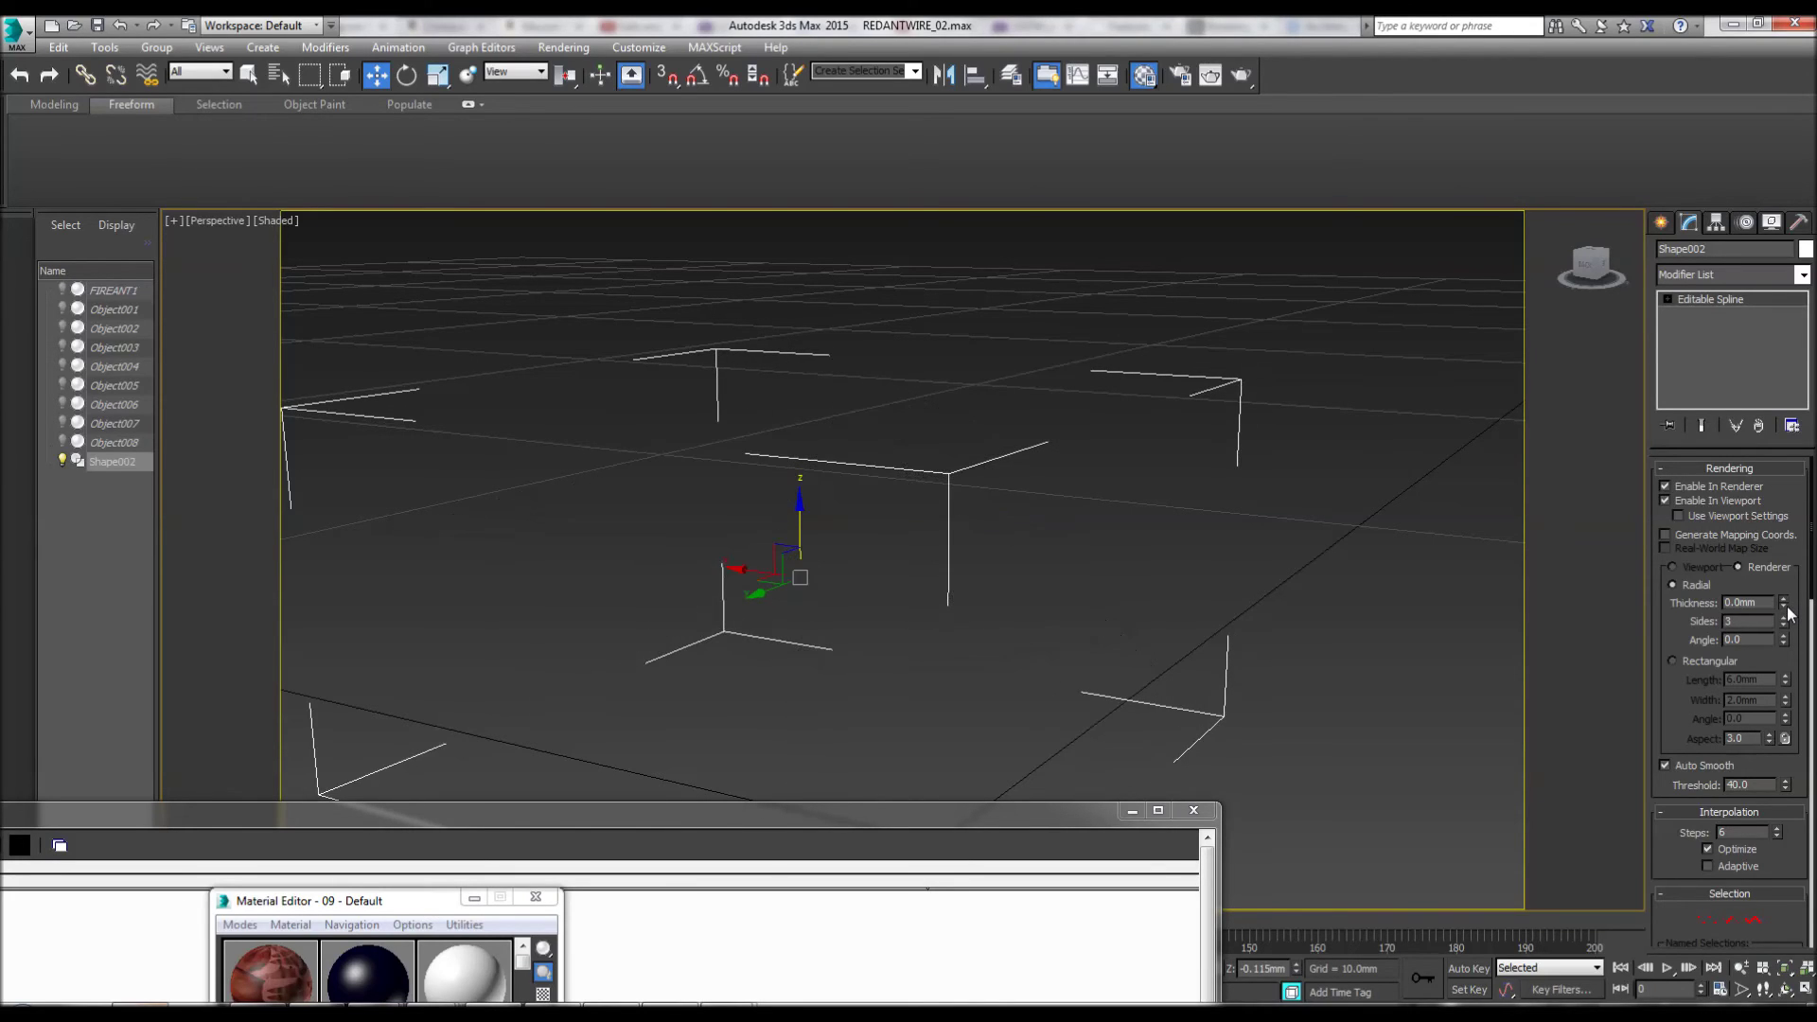
{"action": "left_click", "coordinate": [1785, 604]}
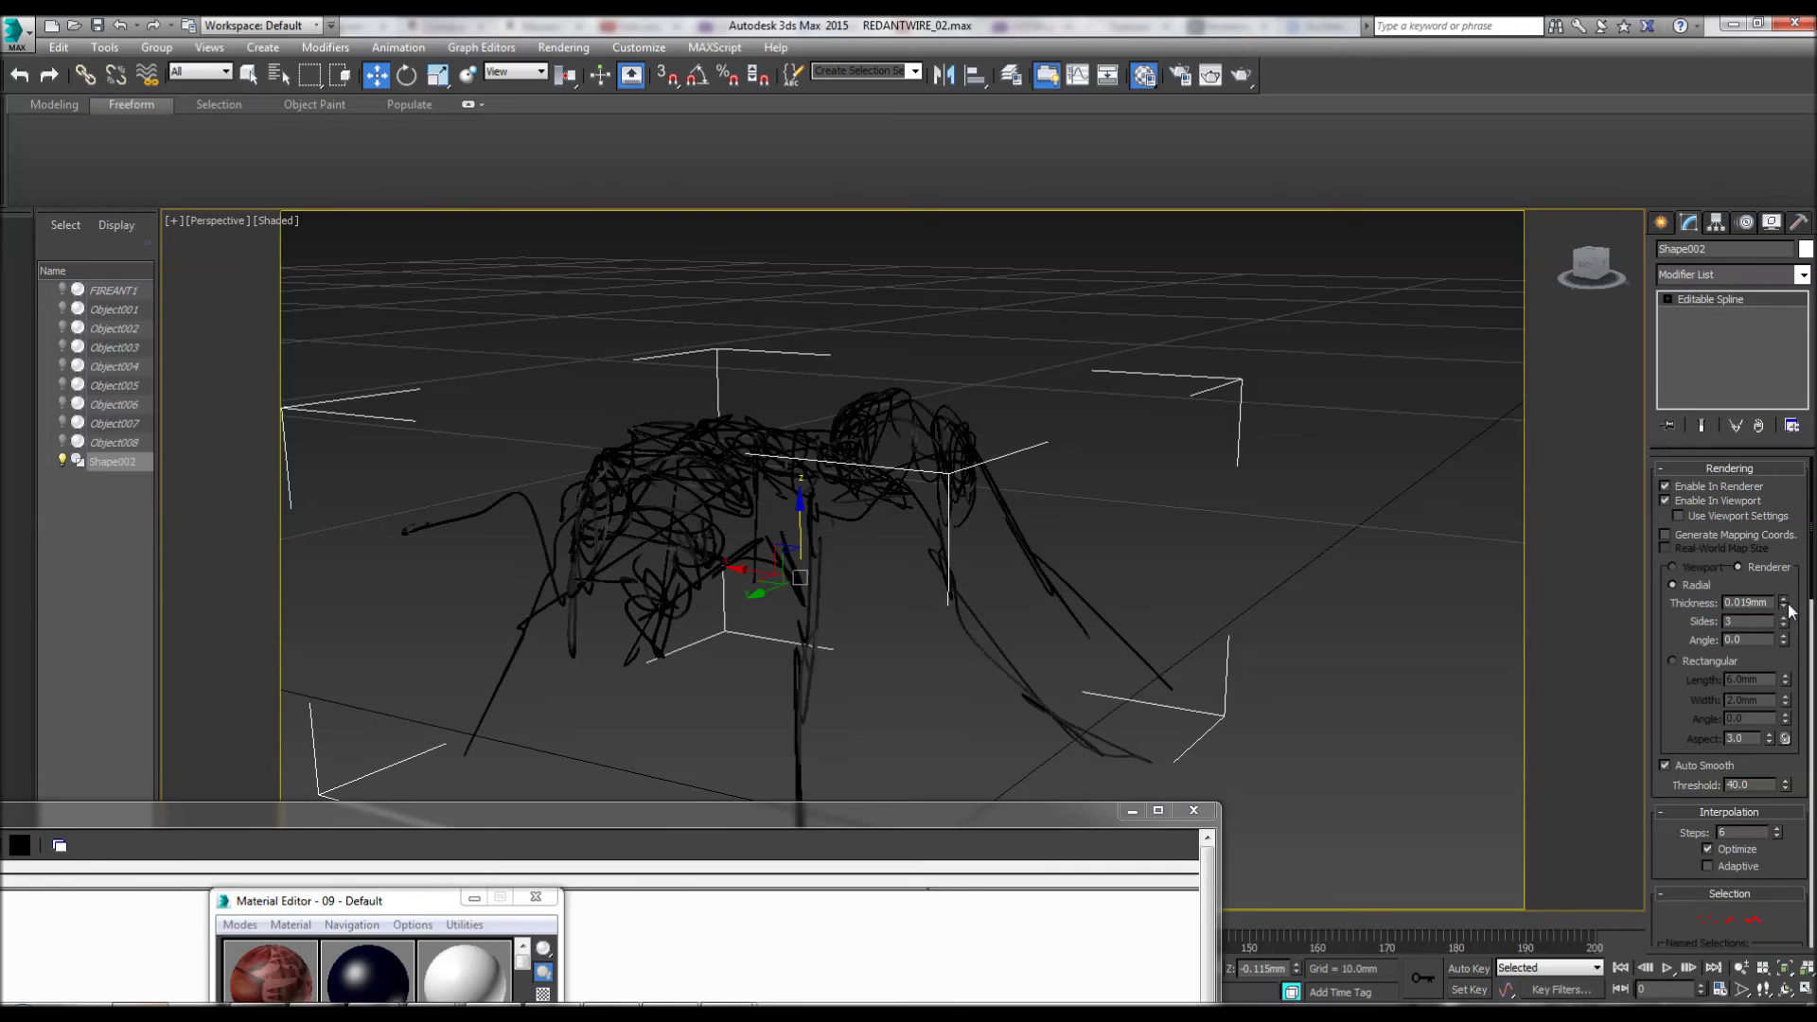
Step: Deselect the spline and render the Perspective view of the ant from its other side, overwriting 4.jpg
{"action": "left_click", "coordinate": [1408, 488]}
{"action": "scroll", "coordinate": [983, 465], "scroll_direction": "up", "scroll_amount": 3}
{"action": "scroll", "coordinate": [982, 466], "scroll_direction": "down", "scroll_amount": 3}
{"action": "middle_click_drag", "start_coordinate": [983, 465], "coordinate": [1236, 365], "text": "alt"}
{"action": "left_click", "coordinate": [1240, 75]}
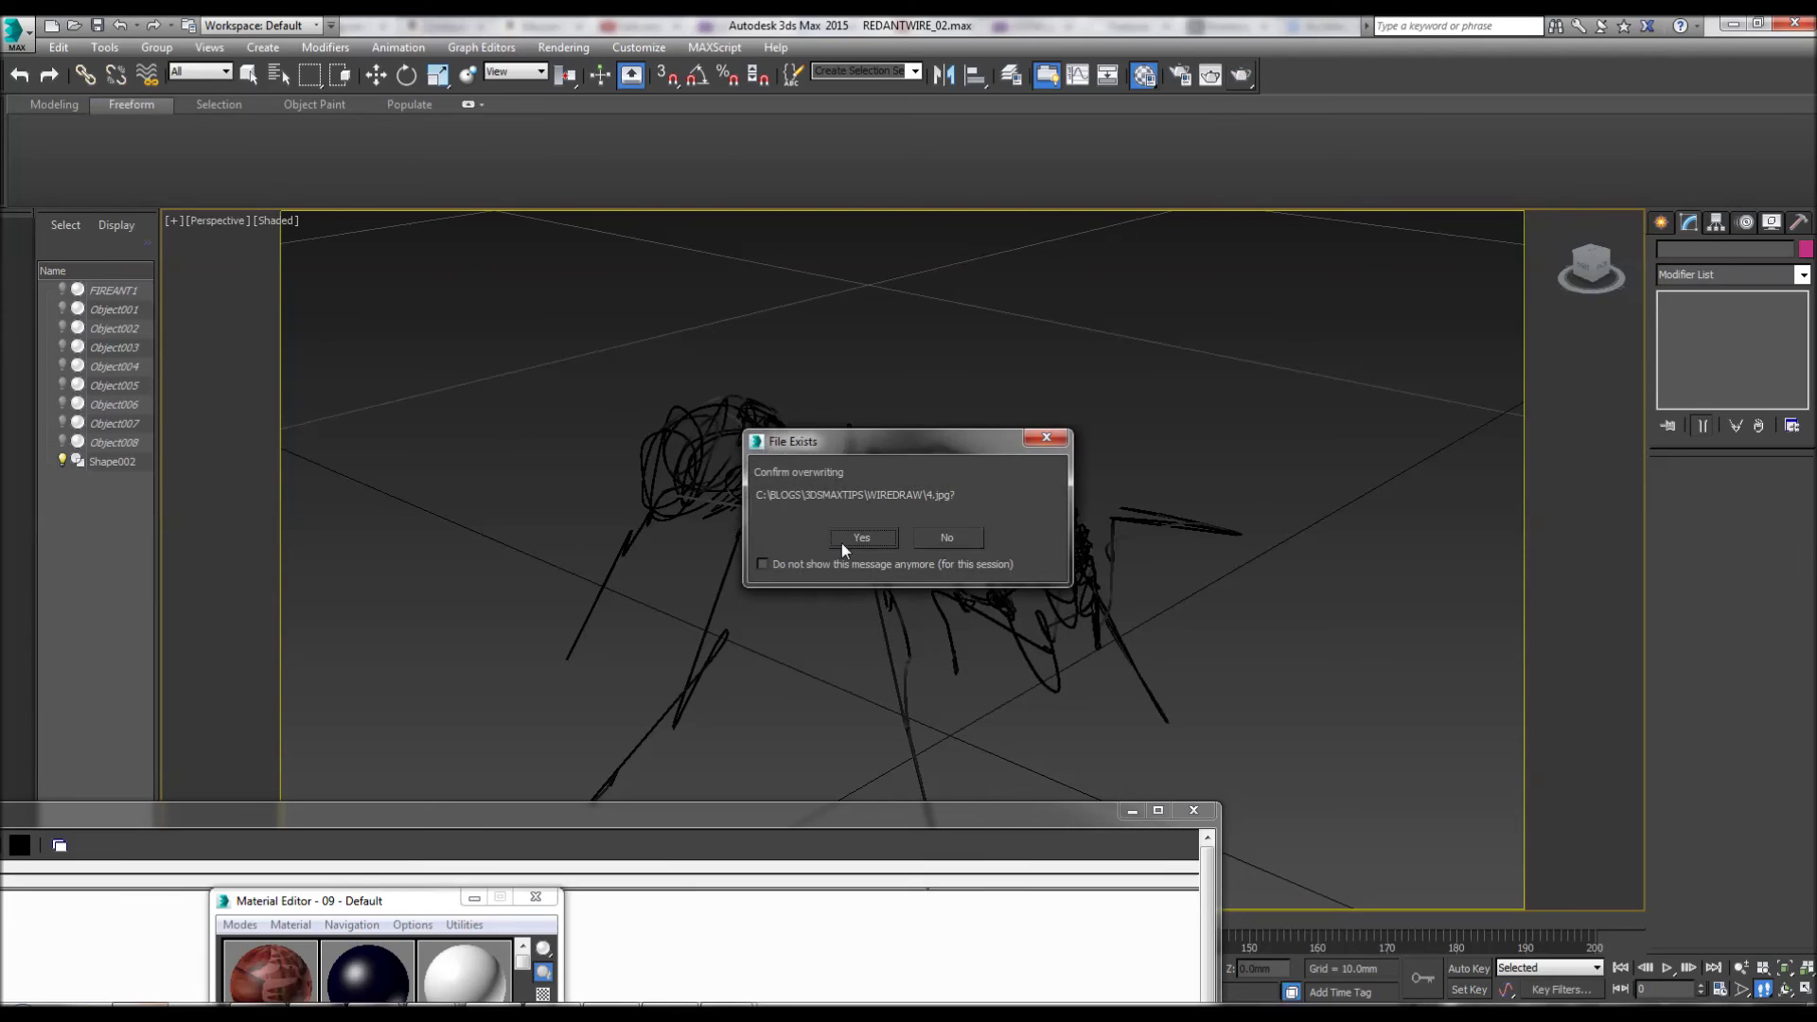
{"action": "left_click", "coordinate": [844, 544]}
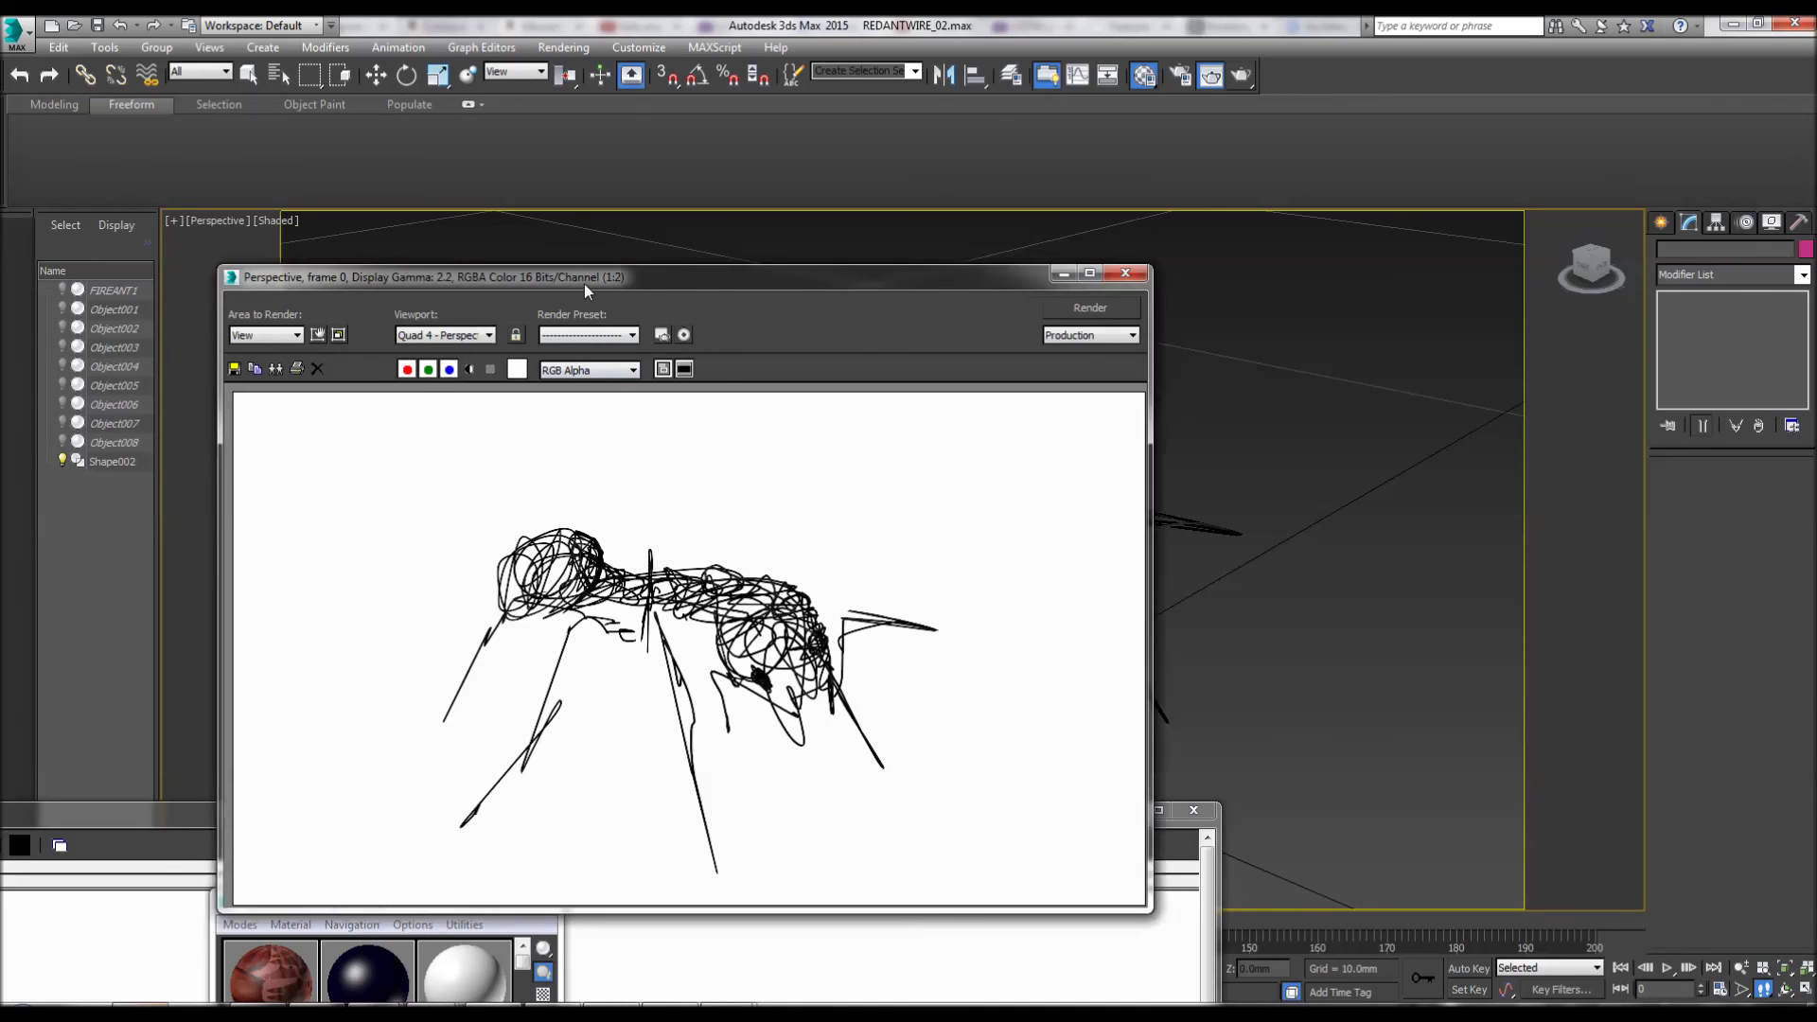
{"action": "left_click_drag", "start_coordinate": [582, 282], "coordinate": [805, 260]}
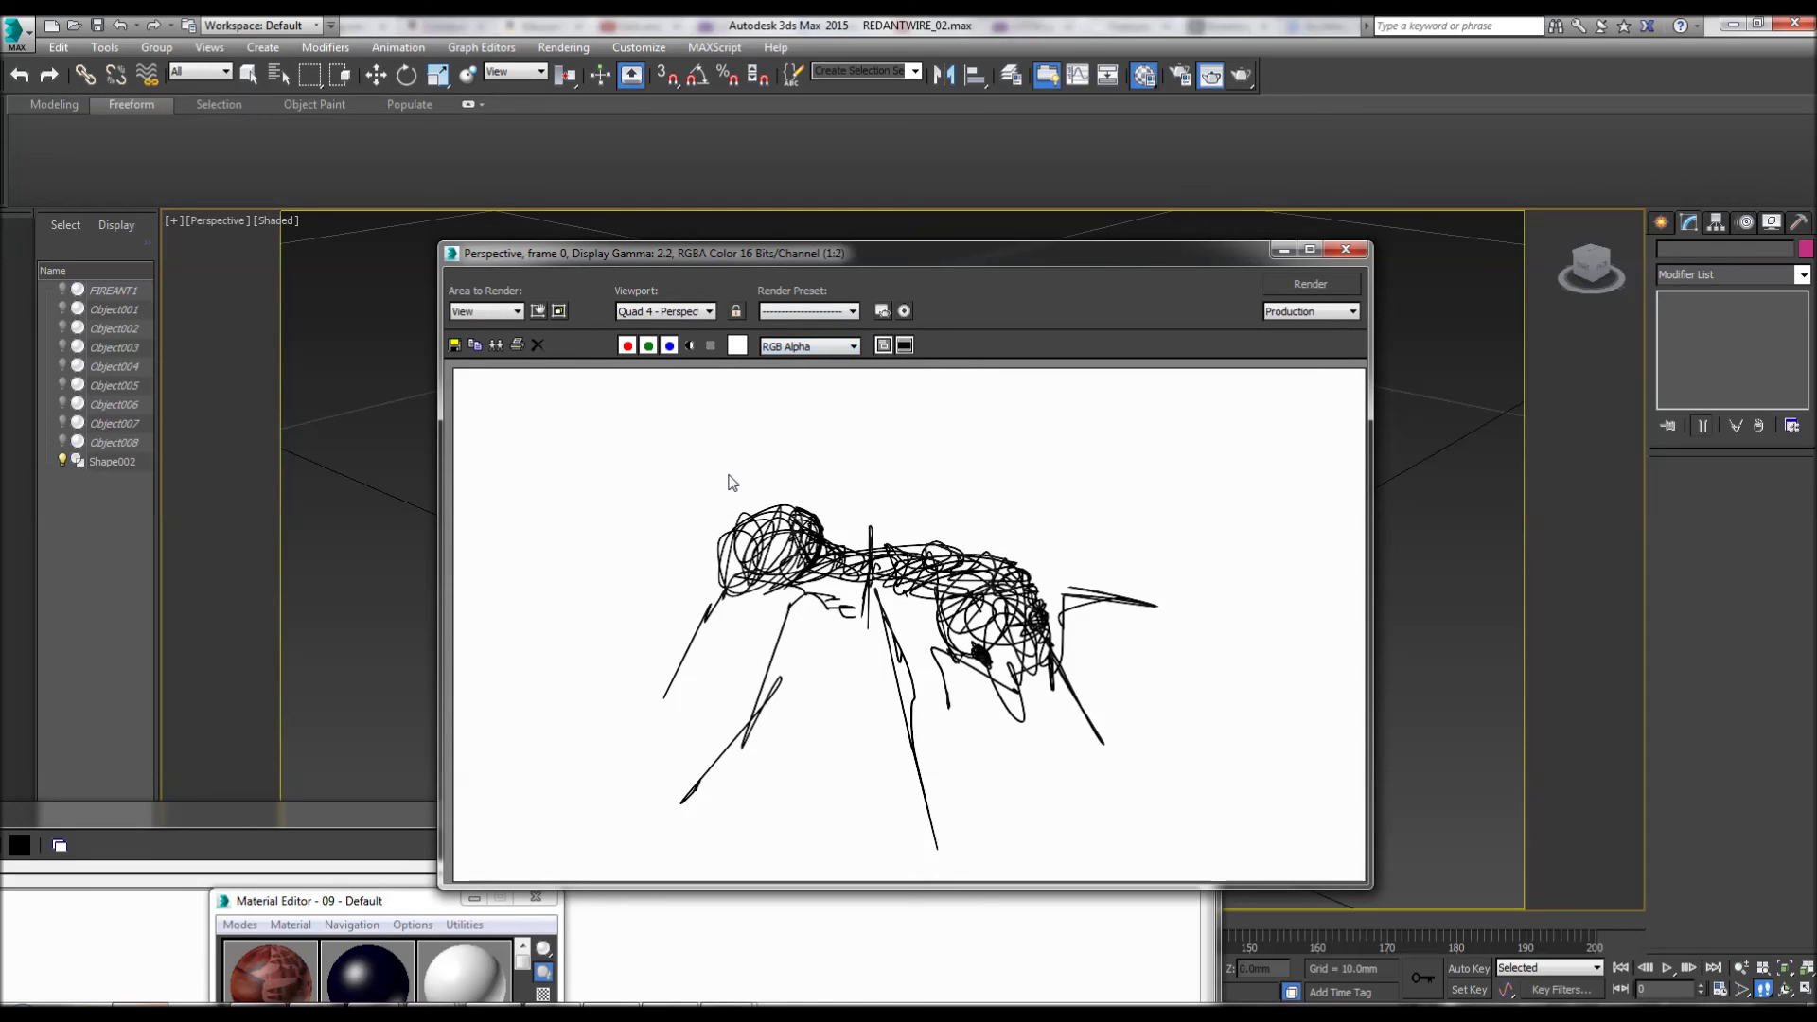